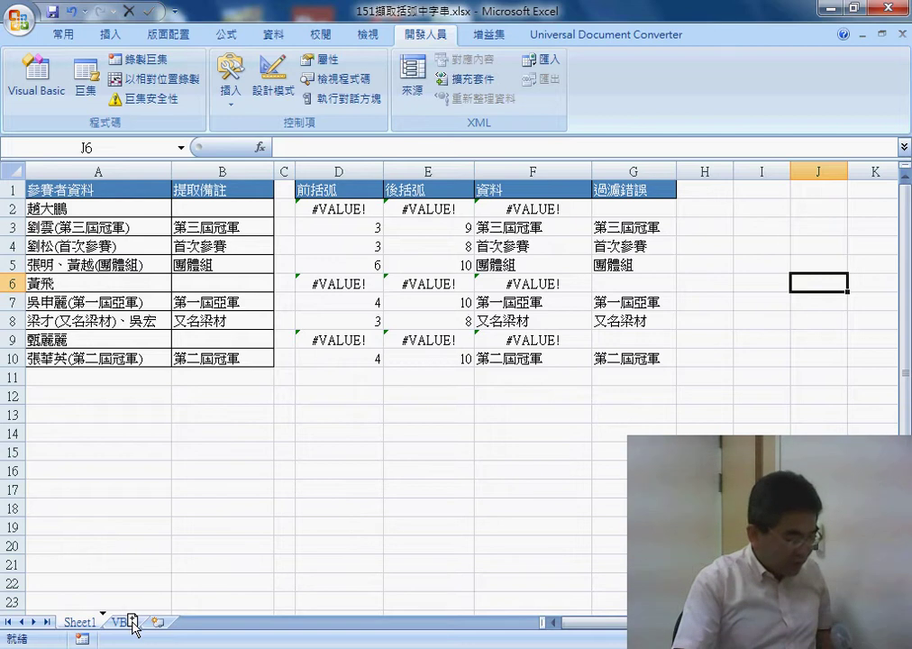
Duplicate Sheet1, then delete the extra 'Sheet1 (2)' sheet.
{"action": "left_click_drag", "start_coordinate": [131, 622], "coordinate": [132, 626]}
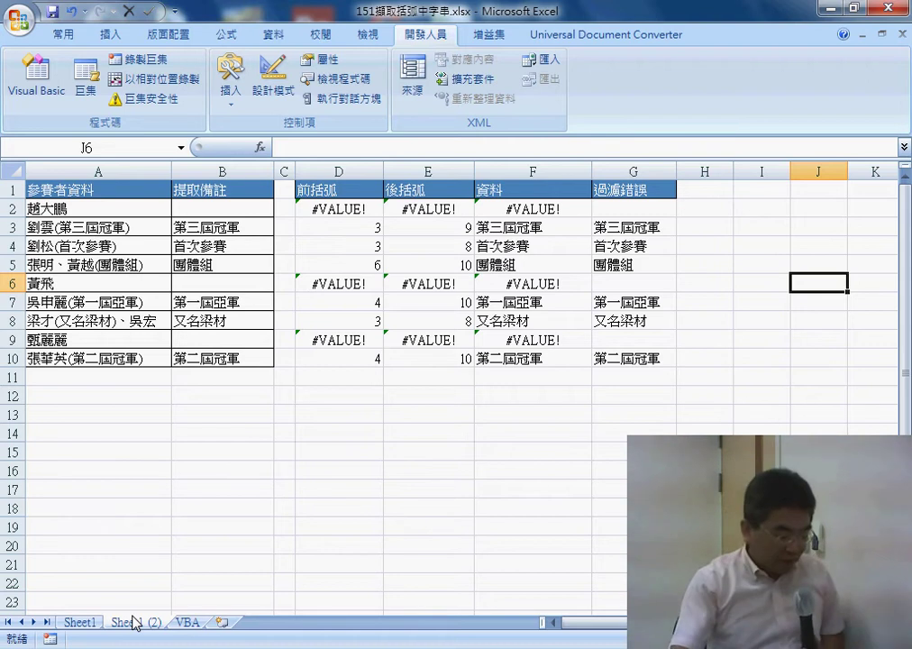
{"action": "right_click", "coordinate": [140, 622]}
{"action": "left_click", "coordinate": [186, 437]}
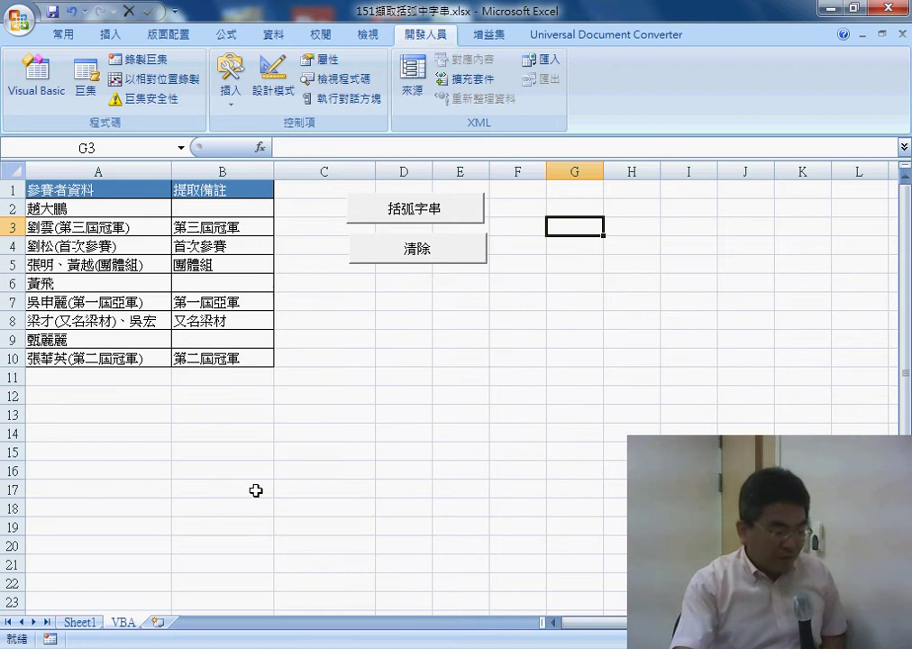
Run the 清除 and 括弧字串 macros alternately, end with column B cleared, and copy the 括弧字串 button.
{"action": "left_click", "coordinate": [440, 255]}
{"action": "left_click", "coordinate": [431, 222]}
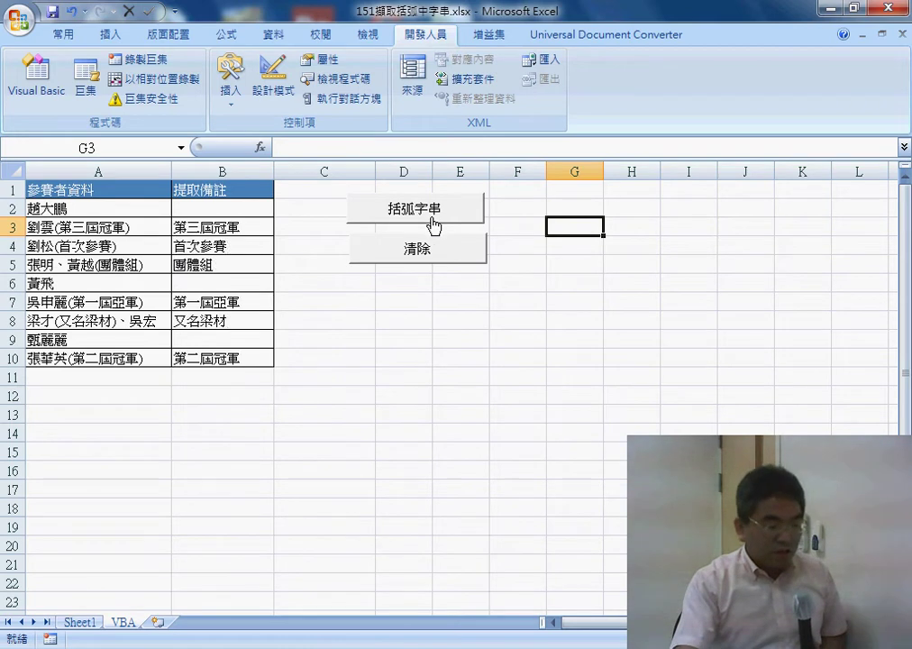
{"action": "left_click", "coordinate": [434, 260]}
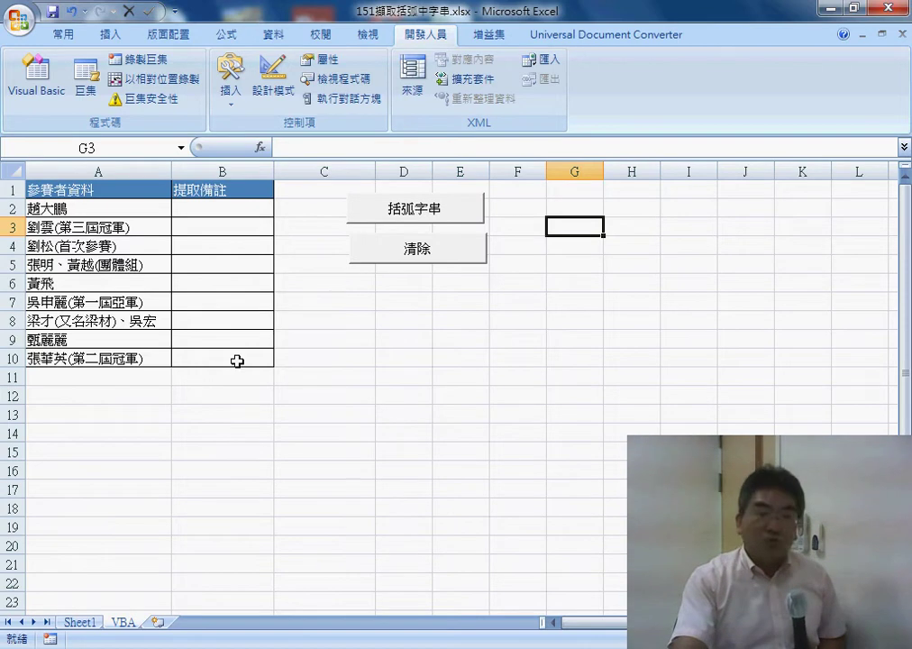
{"action": "left_click", "coordinate": [415, 209]}
{"action": "left_click", "coordinate": [417, 249]}
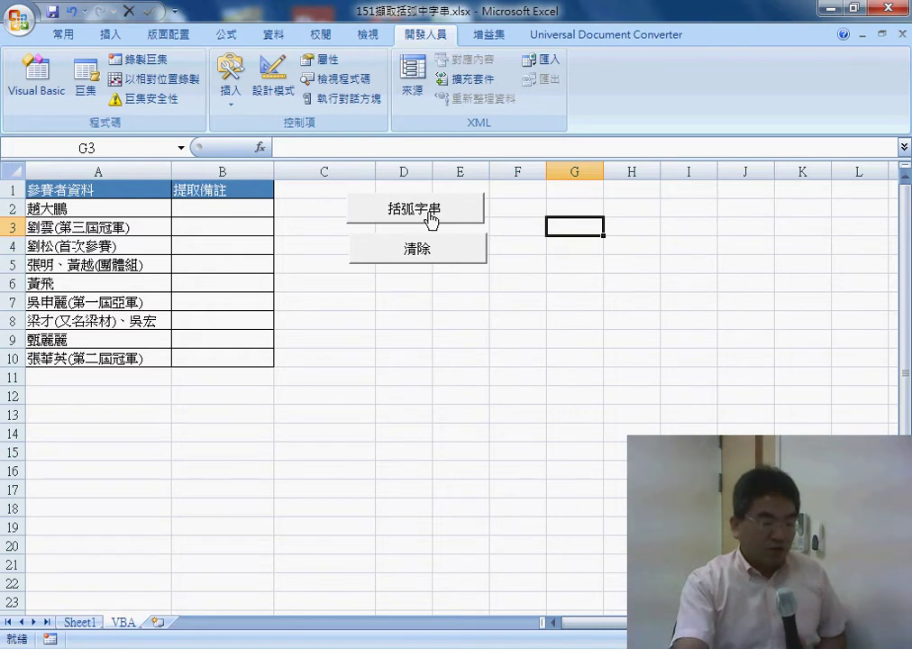
{"action": "right_click", "coordinate": [432, 220]}
{"action": "left_click", "coordinate": [368, 289]}
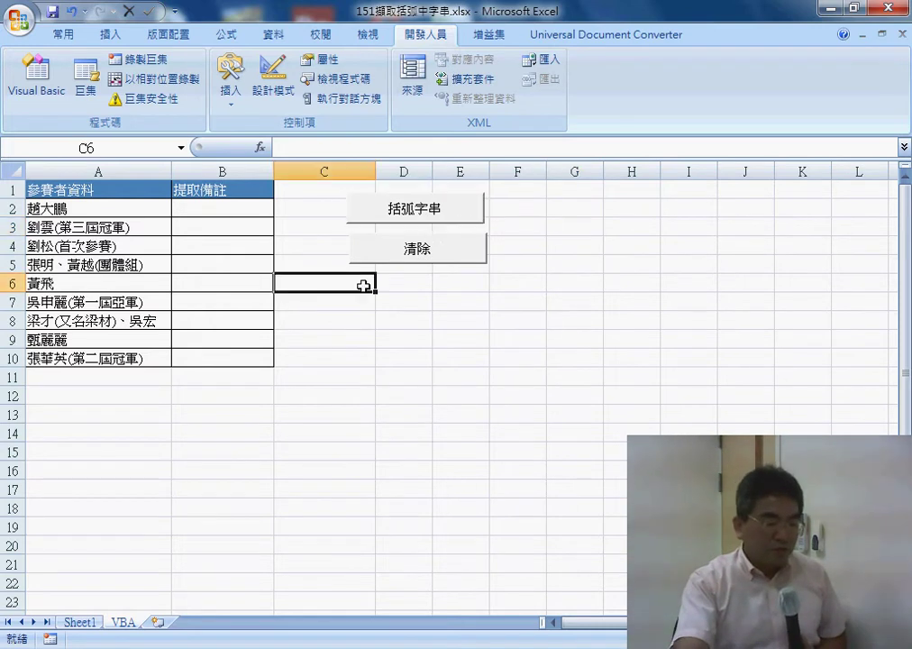
Paste a copy of the 括弧字串 button at C6 and line it up below 清除.
{"action": "right_click", "coordinate": [363, 285]}
{"action": "left_click", "coordinate": [401, 340]}
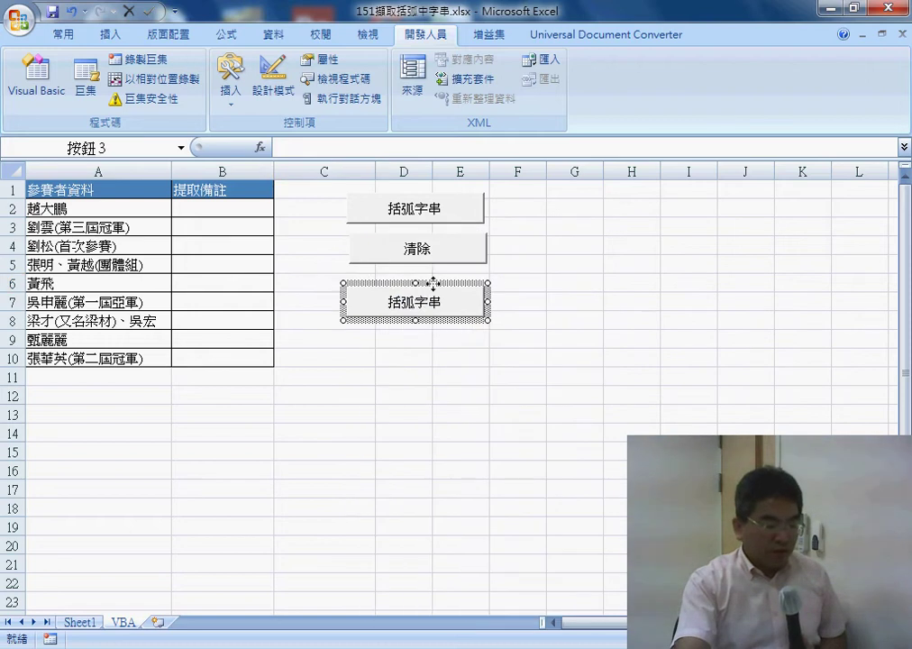
{"action": "left_click_drag", "start_coordinate": [433, 283], "coordinate": [437, 271]}
{"action": "left_click", "coordinate": [559, 302]}
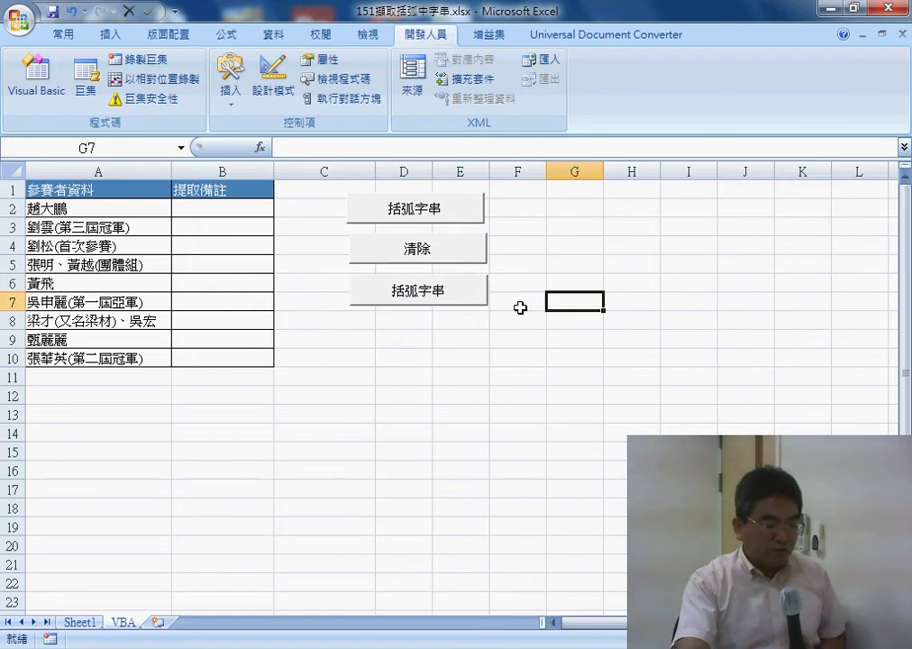
Assign the 括弧字串_公式 macro to the pasted button, copying the macro name.
{"action": "right_click", "coordinate": [462, 302]}
{"action": "left_click", "coordinate": [510, 495]}
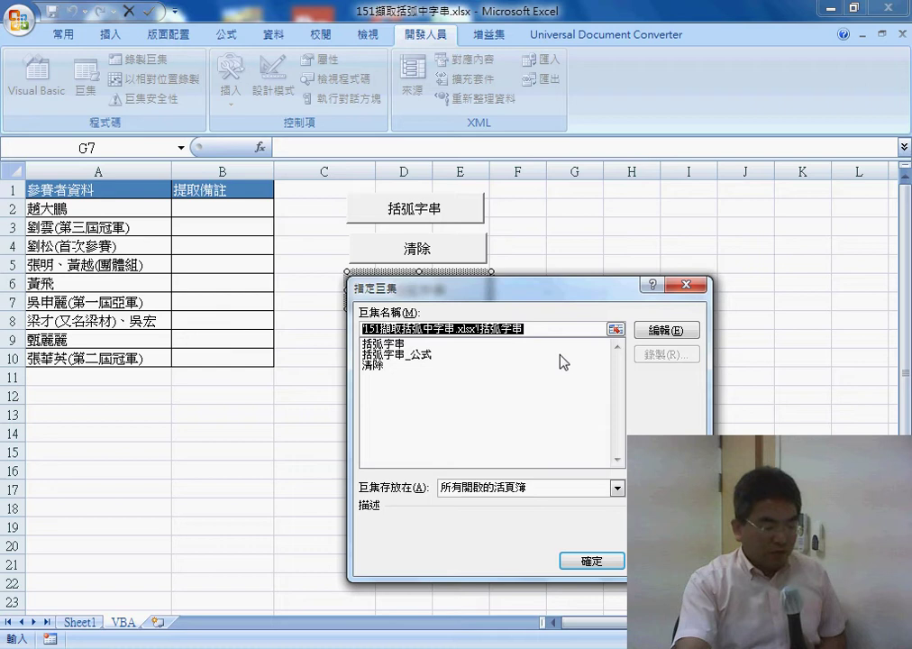
{"action": "left_click", "coordinate": [454, 354]}
{"action": "left_click_drag", "start_coordinate": [413, 333], "coordinate": [363, 330]}
{"action": "right_click", "coordinate": [400, 327]}
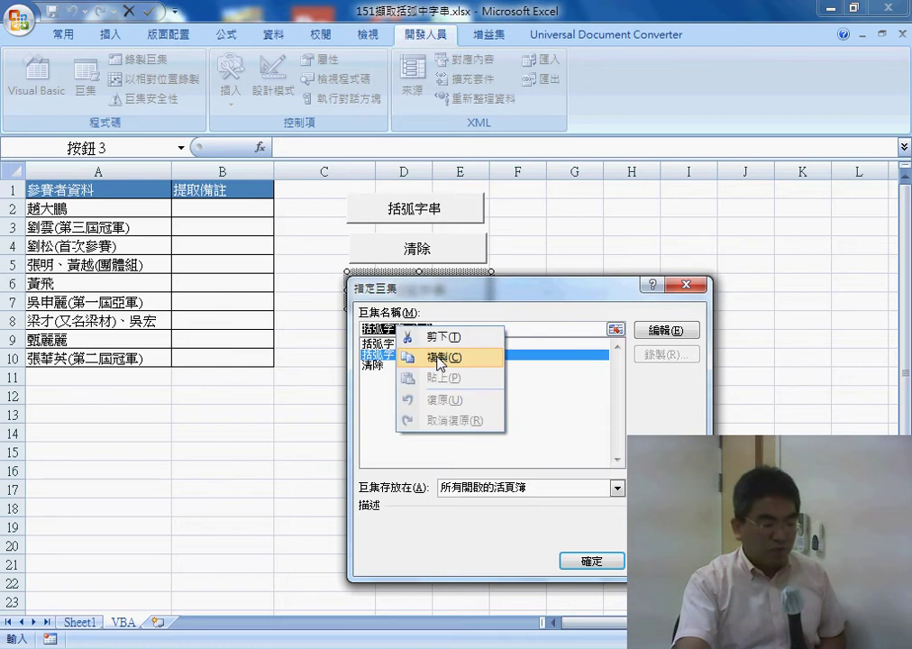
{"action": "left_click", "coordinate": [435, 357]}
{"action": "left_click", "coordinate": [591, 562]}
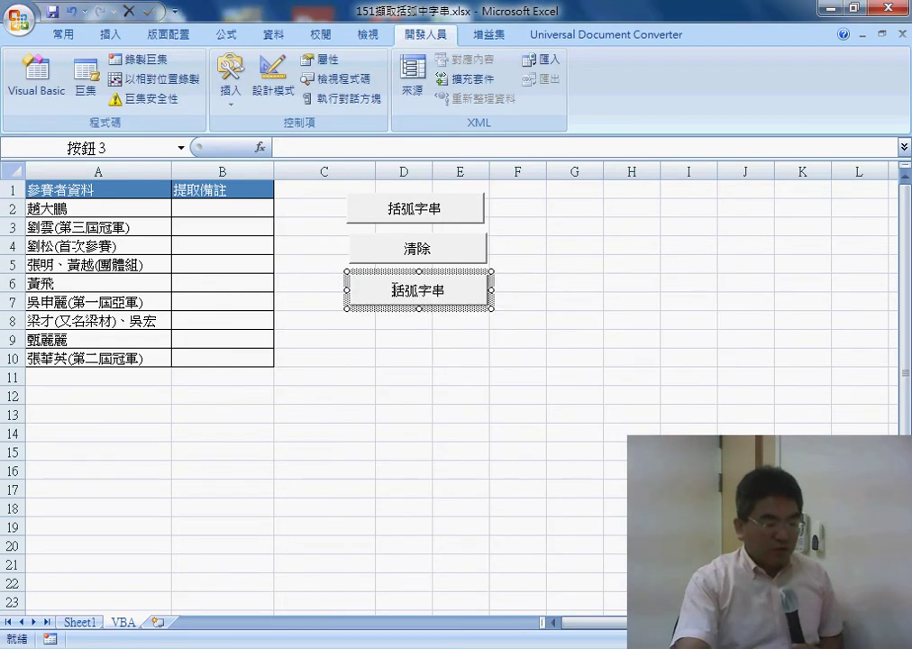
Relabel the third button as 括弧字串_公式.
{"action": "left_click_drag", "start_coordinate": [393, 288], "coordinate": [482, 289]}
{"action": "type", "text": "括弧字串_公式"}
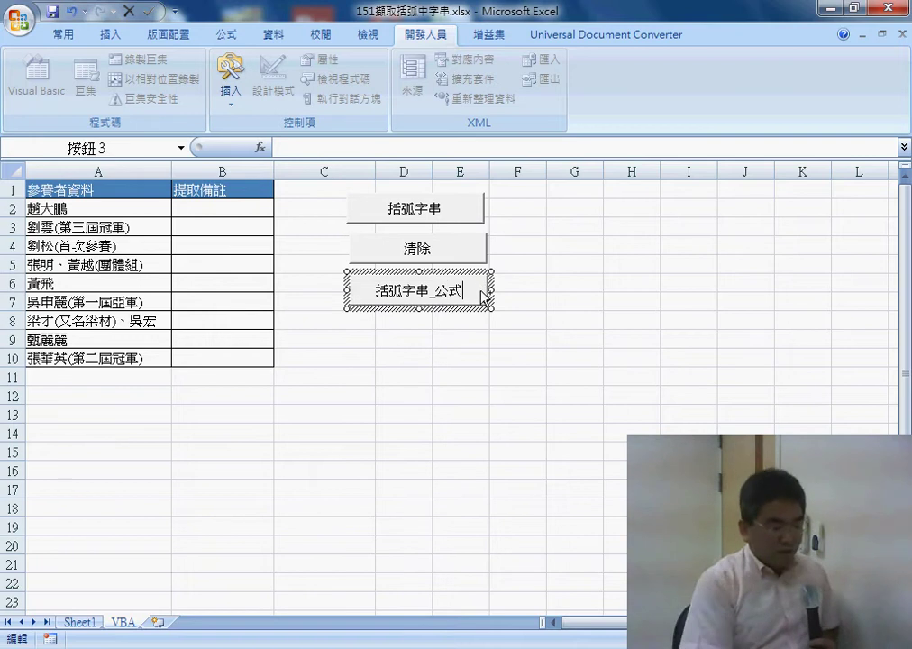
{"action": "left_click", "coordinate": [561, 325]}
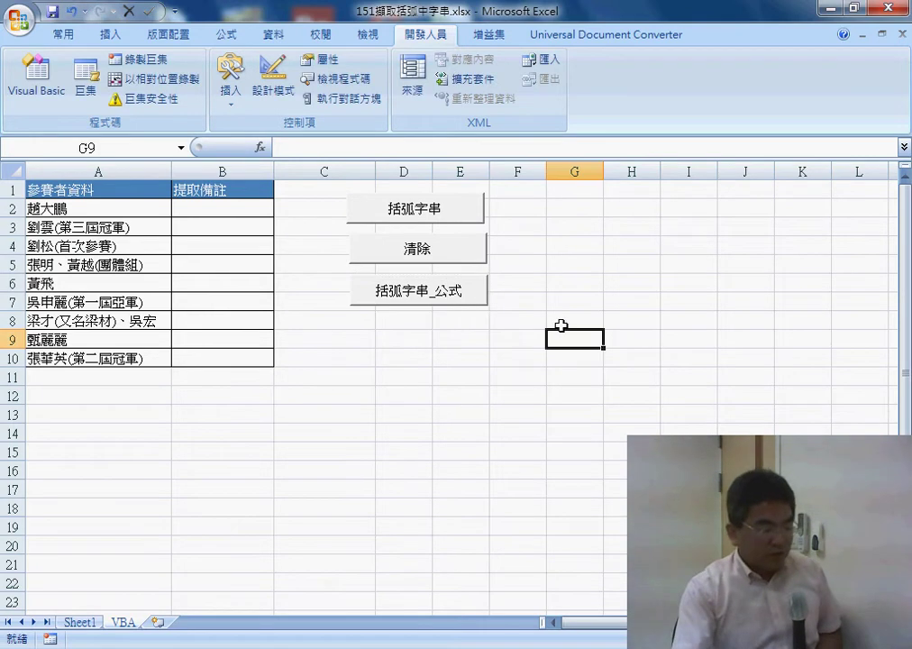
{"action": "left_click", "coordinate": [455, 299]}
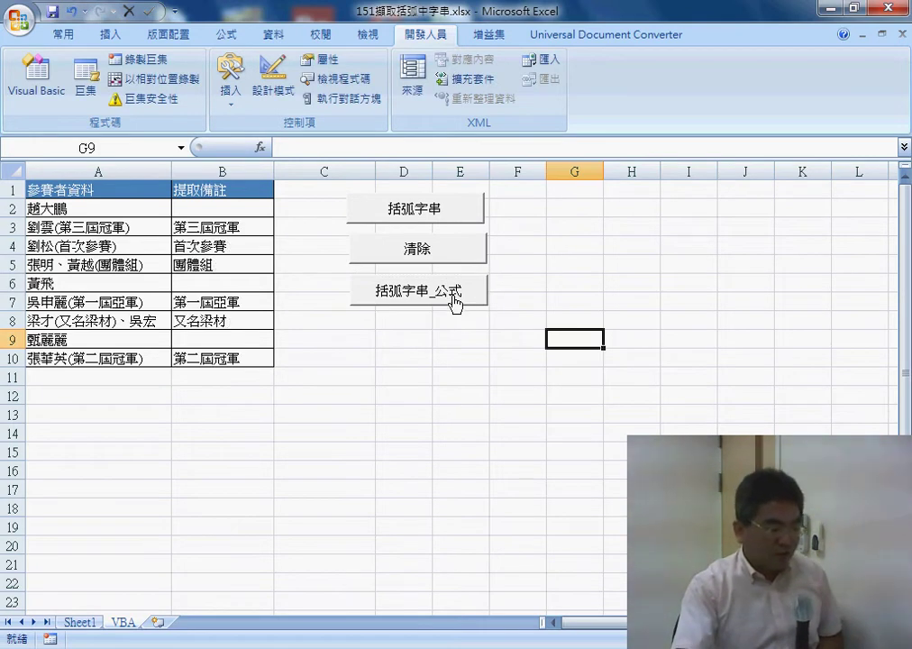
{"action": "left_click", "coordinate": [445, 256]}
{"action": "left_click", "coordinate": [445, 215]}
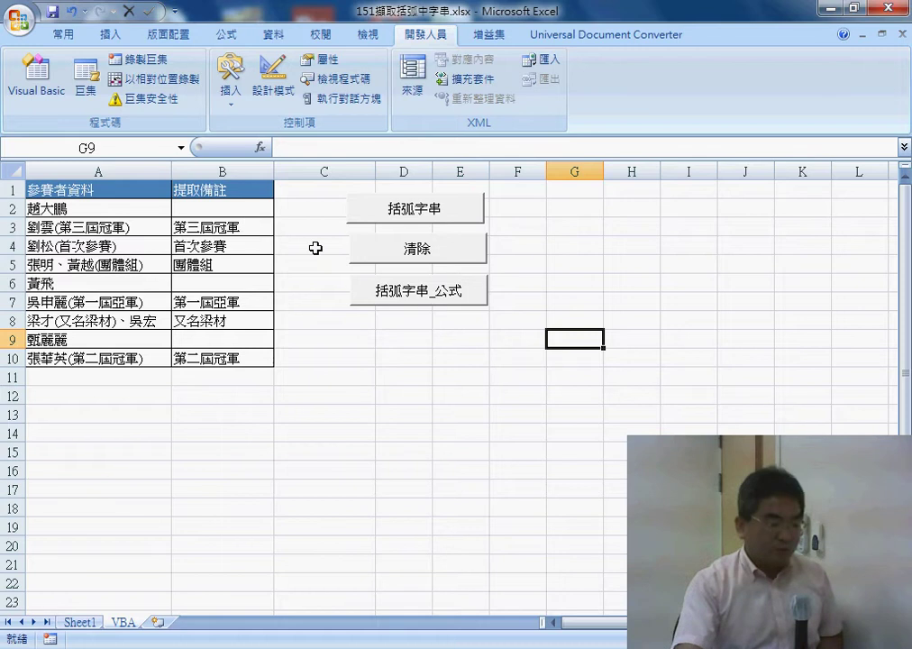
{"action": "left_click", "coordinate": [426, 256]}
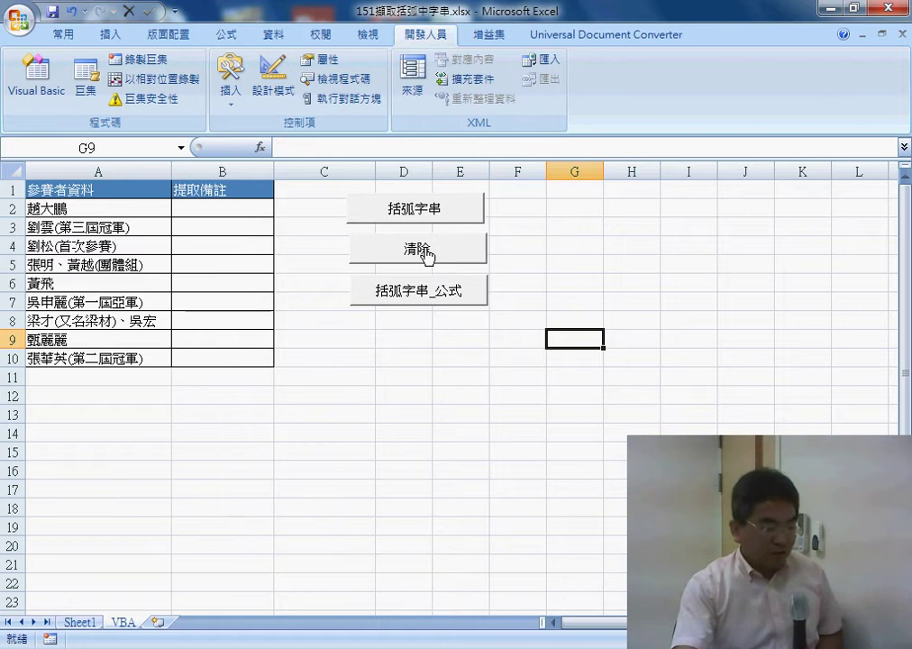
{"action": "left_click", "coordinate": [444, 307]}
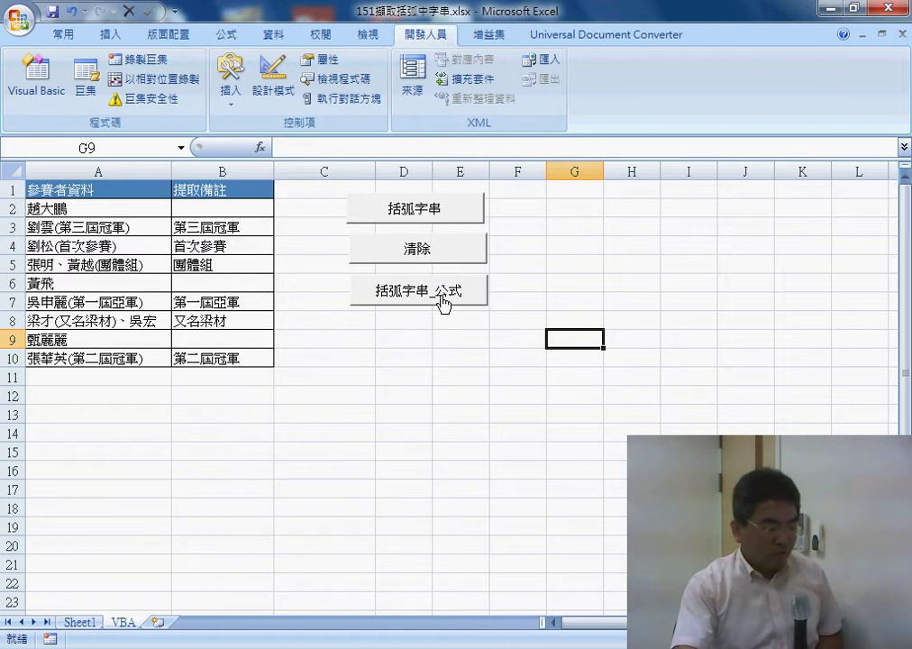
{"action": "left_click", "coordinate": [241, 210]}
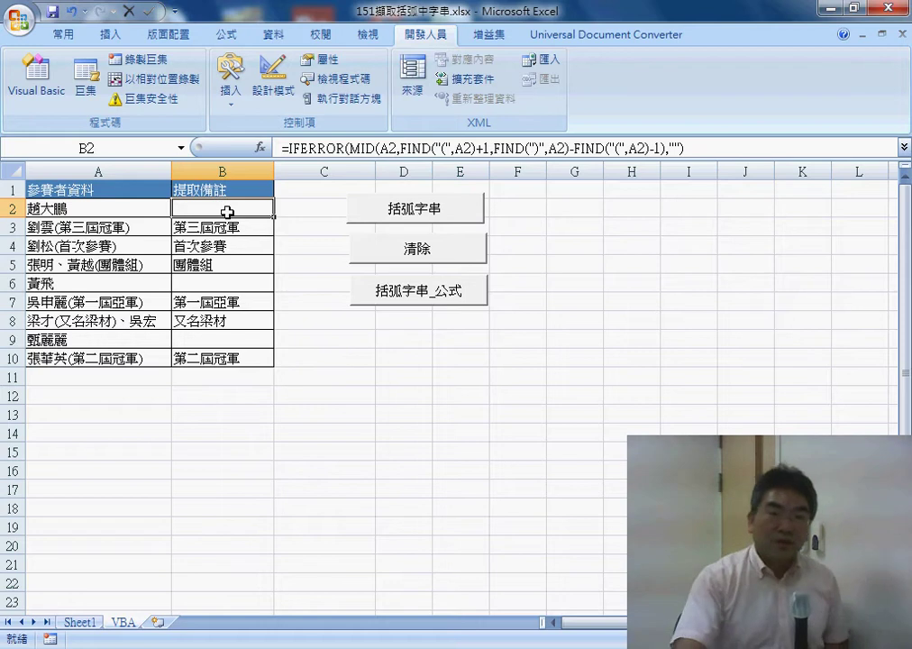
{"action": "left_click", "coordinate": [417, 254]}
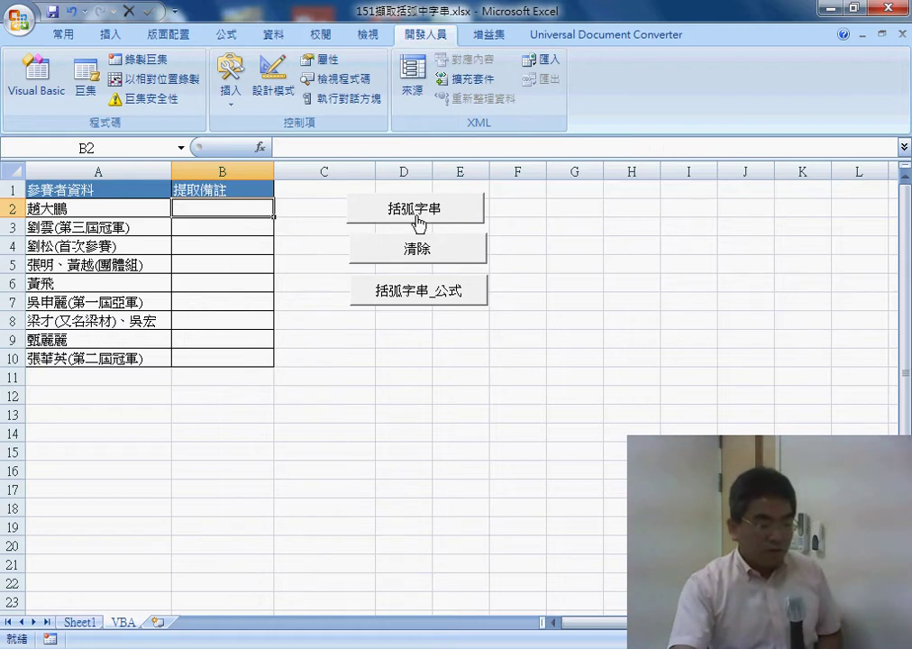
{"action": "left_click", "coordinate": [419, 217]}
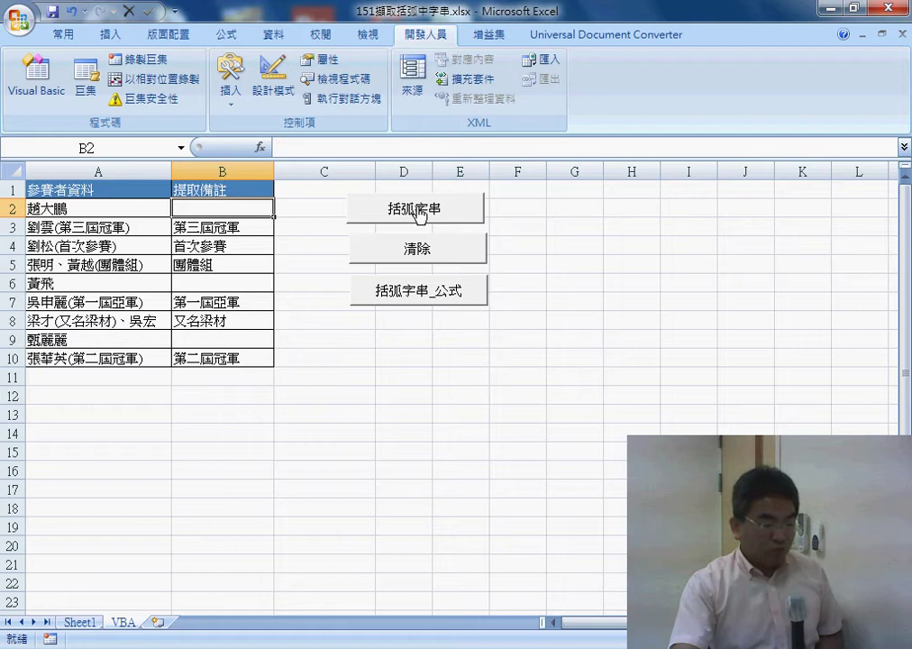
{"action": "left_click", "coordinate": [242, 230]}
{"action": "left_click", "coordinate": [243, 251]}
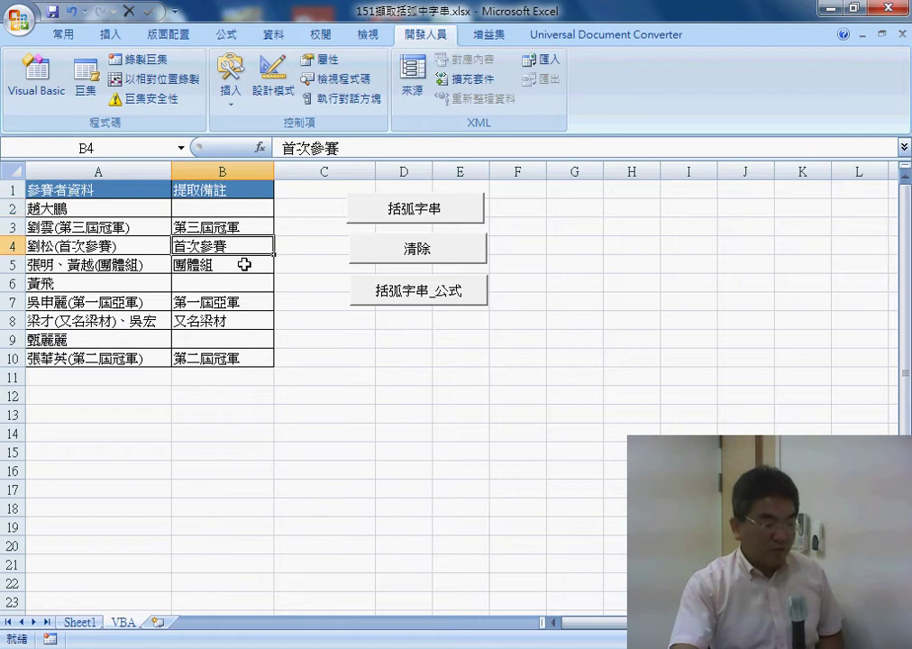
{"action": "left_click", "coordinate": [243, 262]}
{"action": "left_click", "coordinate": [243, 246]}
{"action": "left_click", "coordinate": [251, 209]}
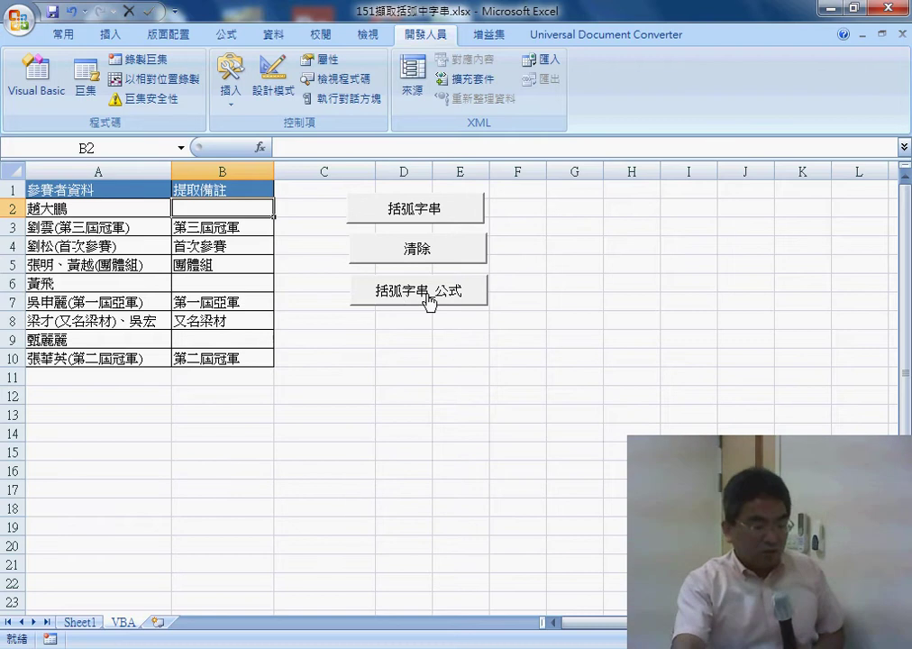
{"action": "right_click", "coordinate": [425, 290]}
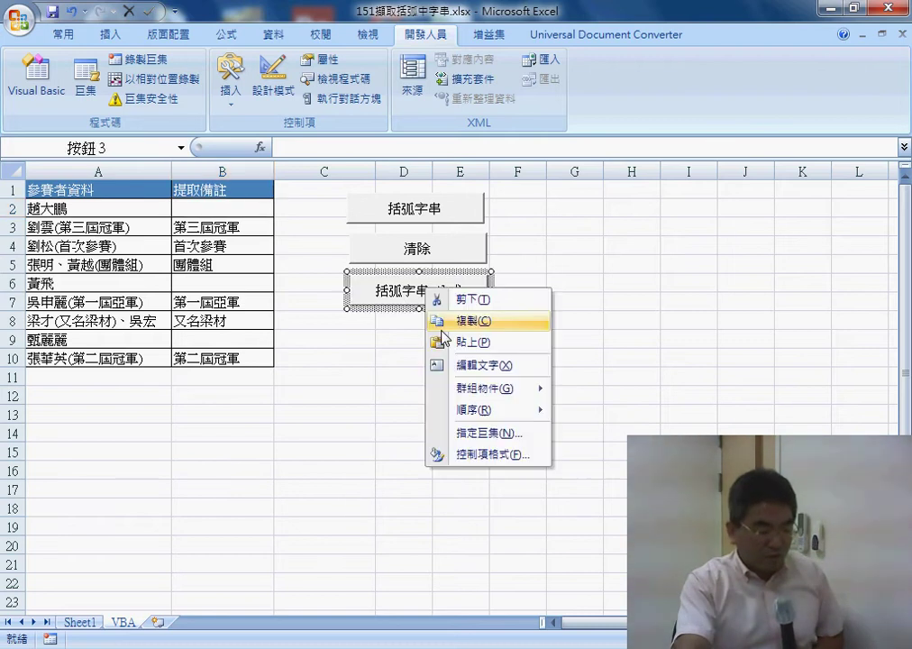
{"action": "key", "text": "x"}
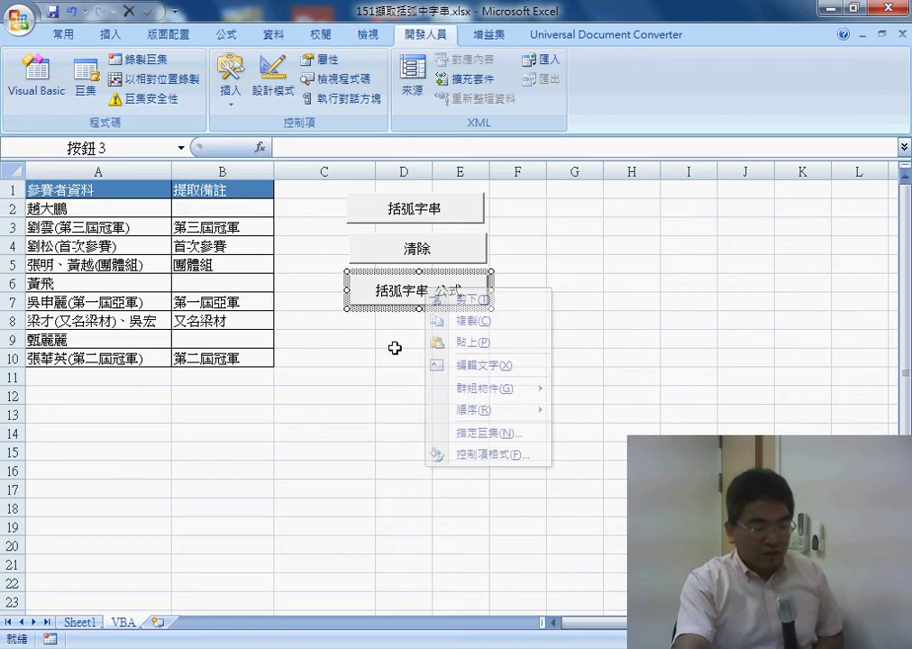
{"action": "key", "text": "Escape"}
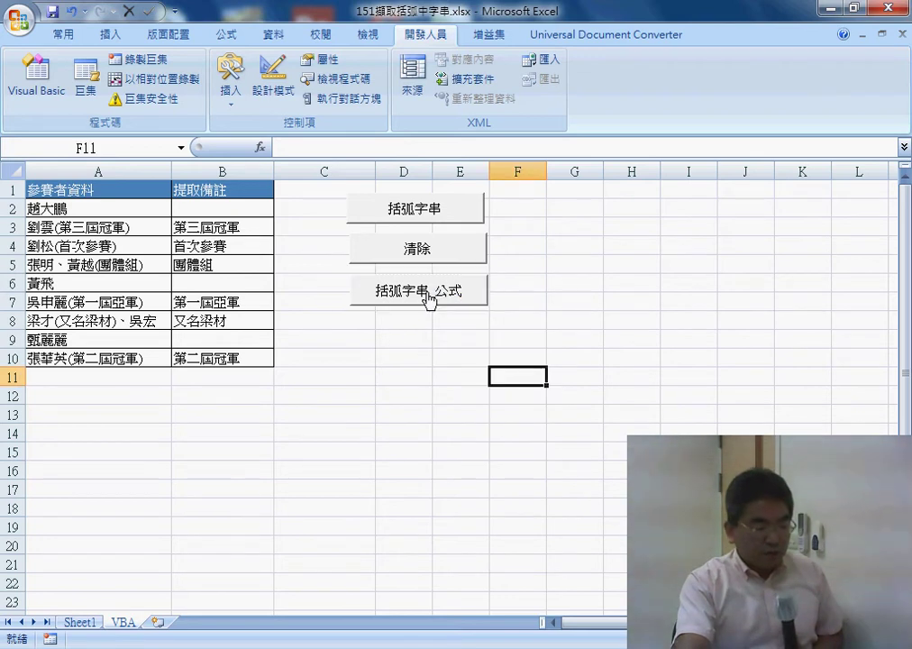
{"action": "left_click", "coordinate": [428, 290]}
{"action": "right_click", "coordinate": [433, 294]}
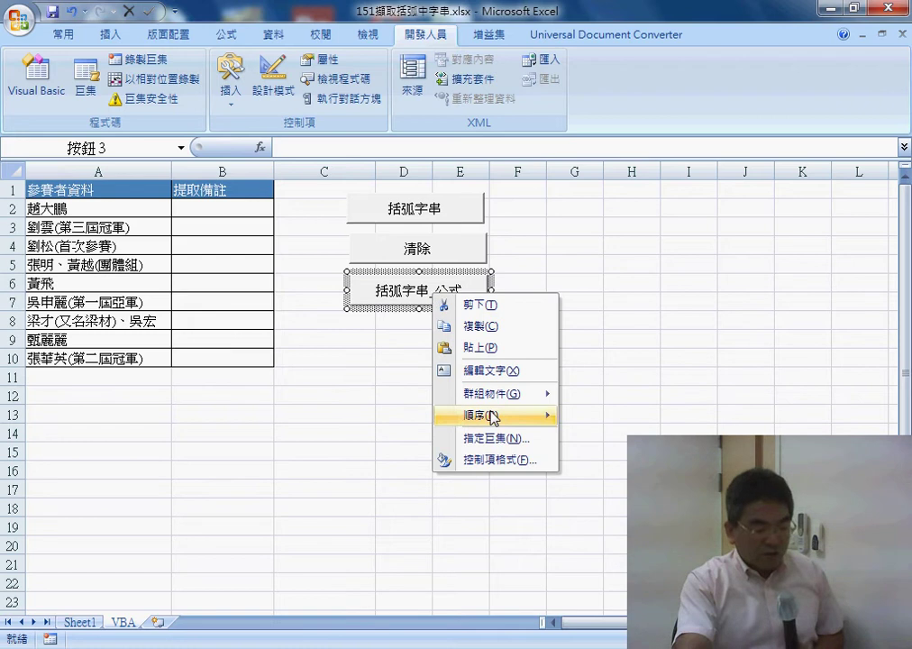
{"action": "key", "text": "Escape"}
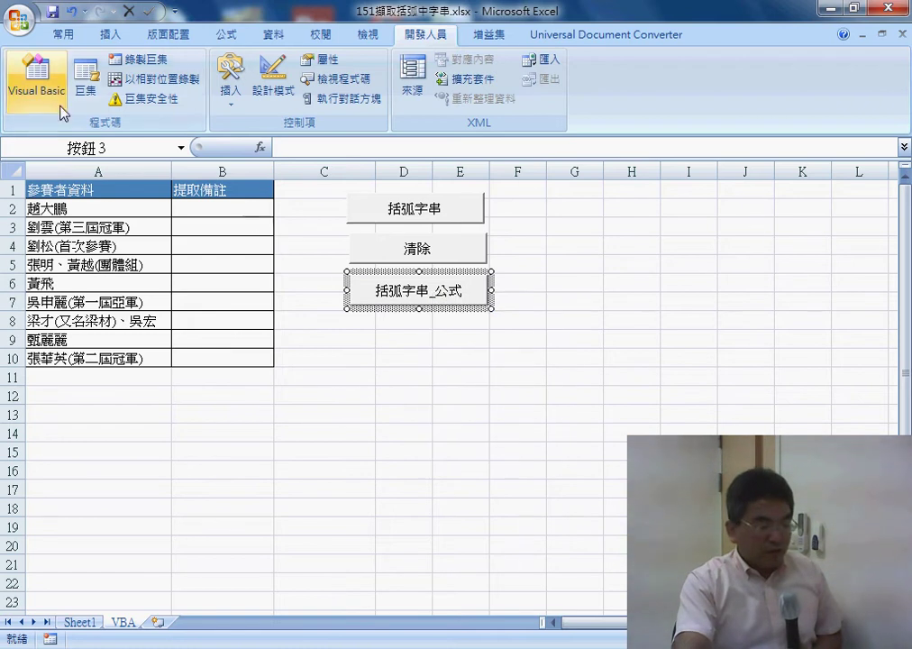
{"action": "left_click", "coordinate": [37, 85]}
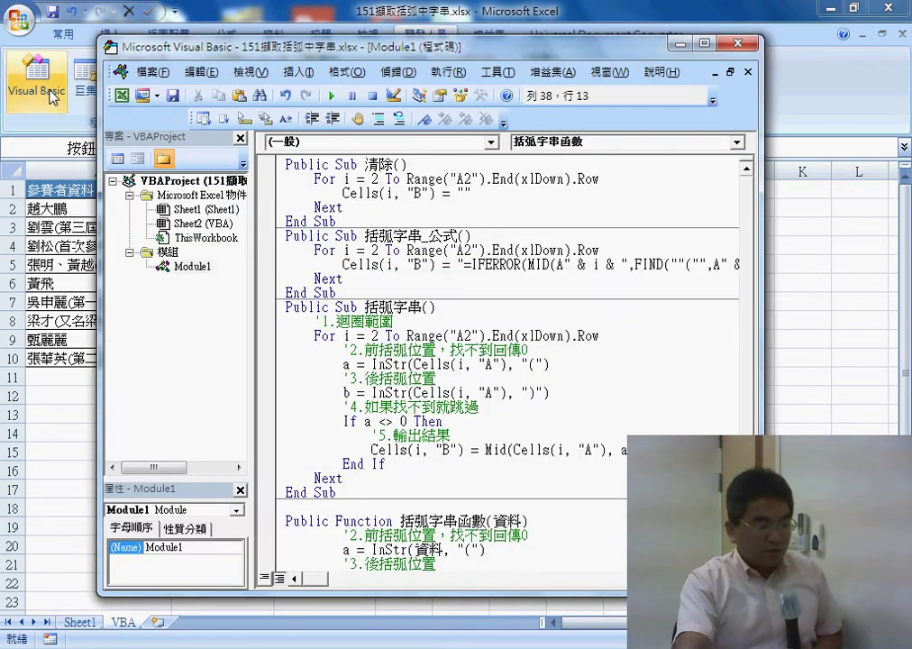
{"action": "left_click_drag", "start_coordinate": [182, 42], "coordinate": [131, 35]}
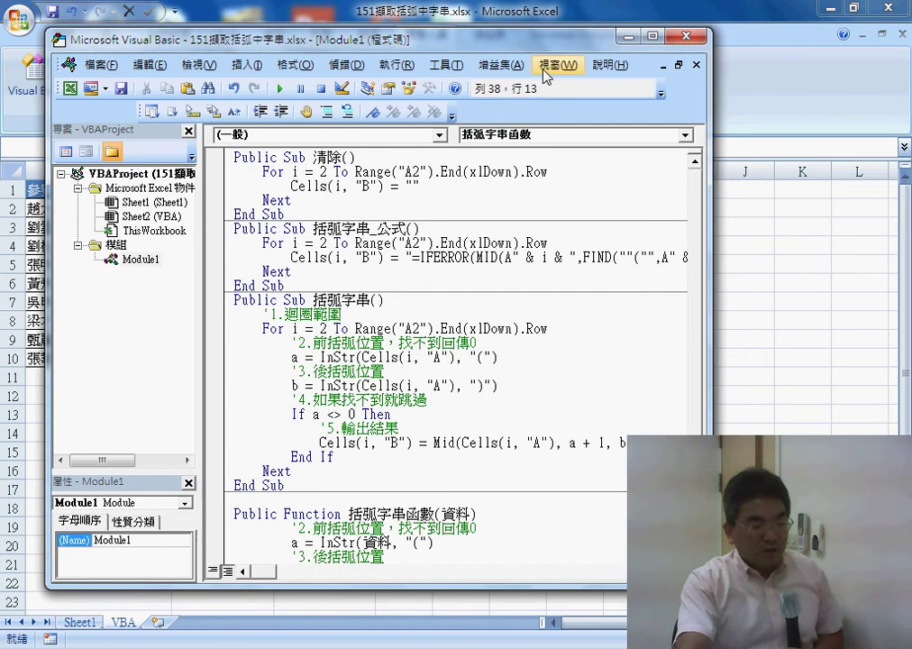
{"action": "left_click_drag", "start_coordinate": [451, 42], "coordinate": [409, 22]}
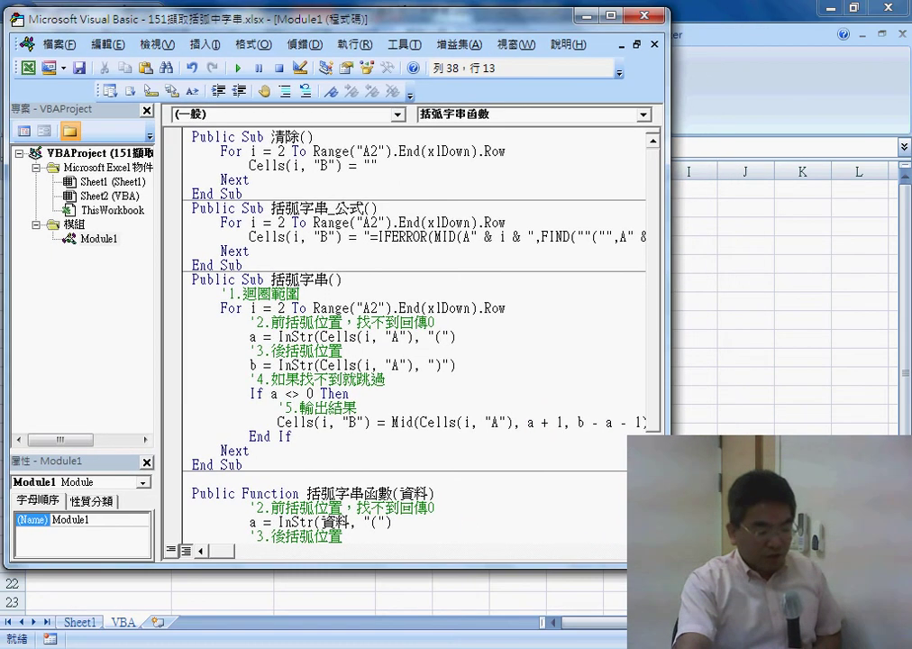
{"action": "mouse_move", "coordinate": [668, 271]}
{"action": "left_mouse_down"}
{"action": "mouse_move", "coordinate": [726, 270]}
{"action": "mouse_move", "coordinate": [622, 270]}
{"action": "left_mouse_up"}
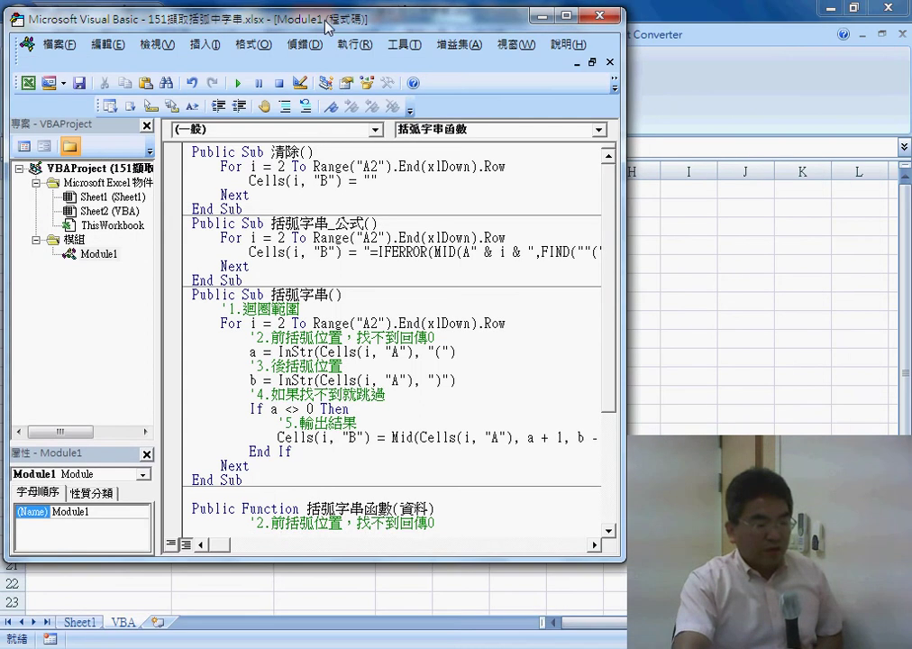
{"action": "mouse_move", "coordinate": [332, 25]}
{"action": "left_mouse_down"}
{"action": "mouse_move", "coordinate": [651, 48]}
{"action": "mouse_move", "coordinate": [604, 38]}
{"action": "left_mouse_up"}
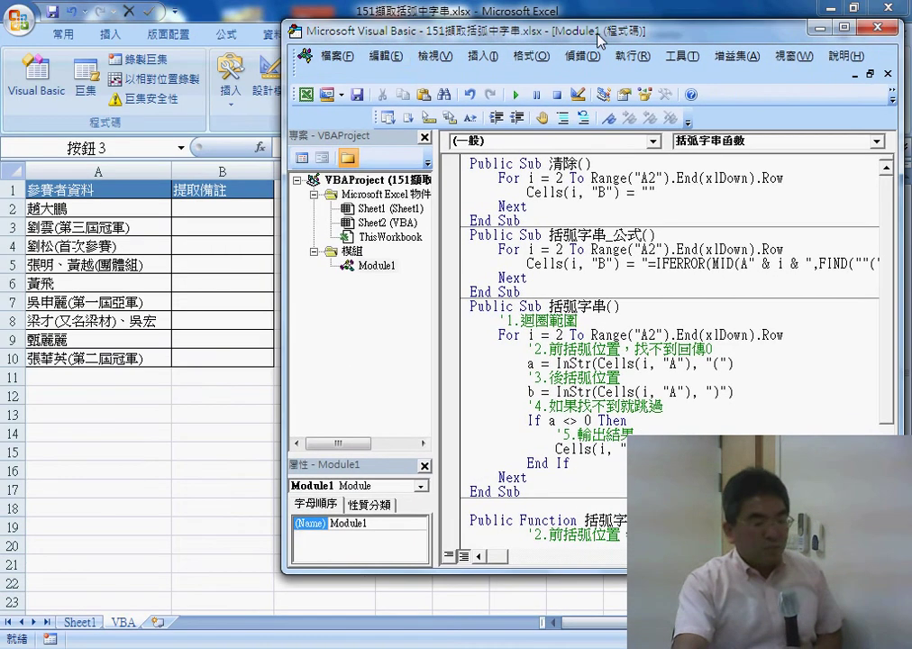
{"action": "left_click_drag", "start_coordinate": [371, 42], "coordinate": [492, 52]}
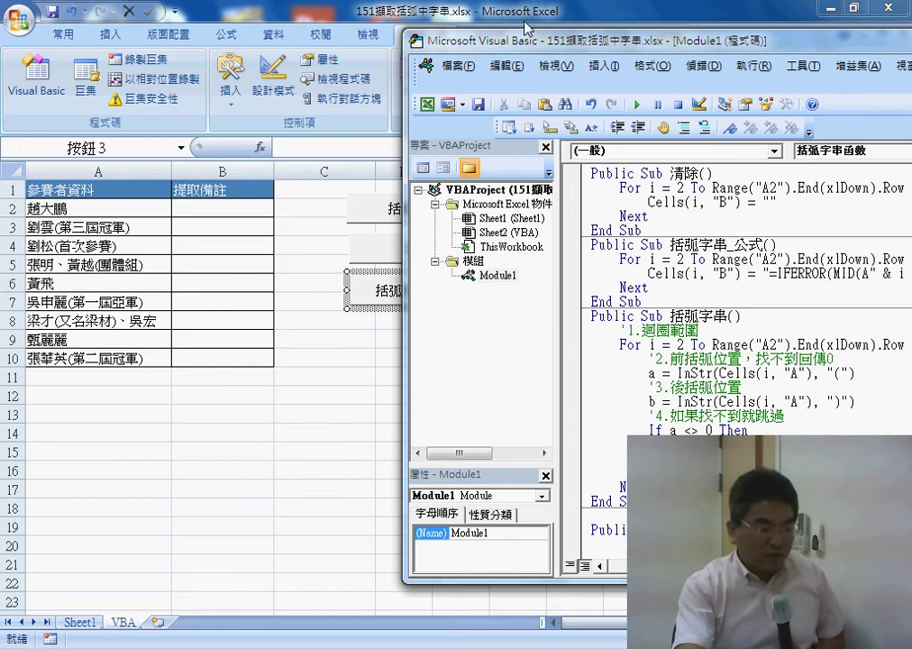
{"action": "left_click_drag", "start_coordinate": [537, 51], "coordinate": [395, 45]}
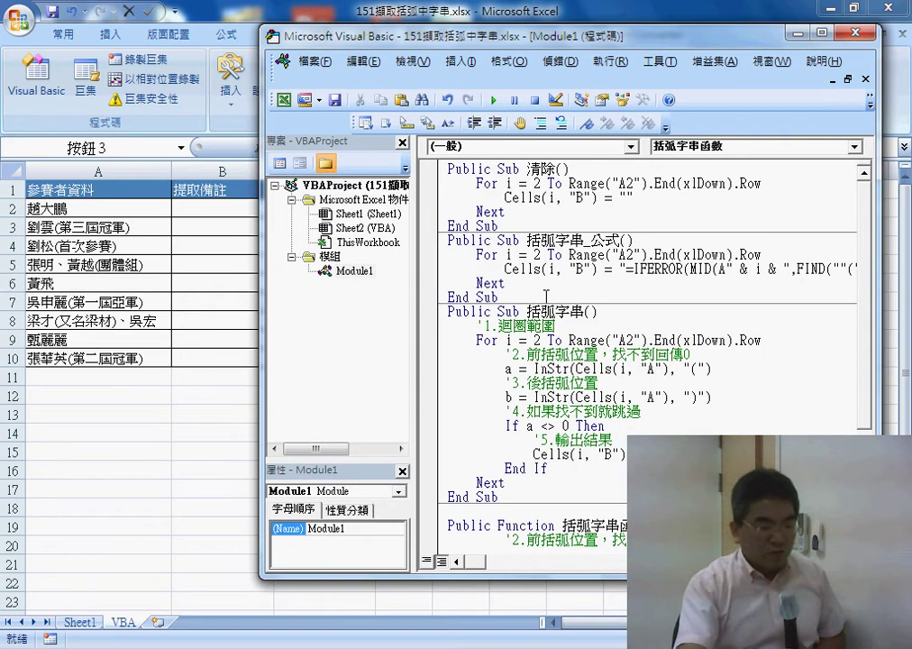
Remove Module1 from the project without exporting it.
{"action": "left_click", "coordinate": [357, 272]}
{"action": "right_click", "coordinate": [357, 272]}
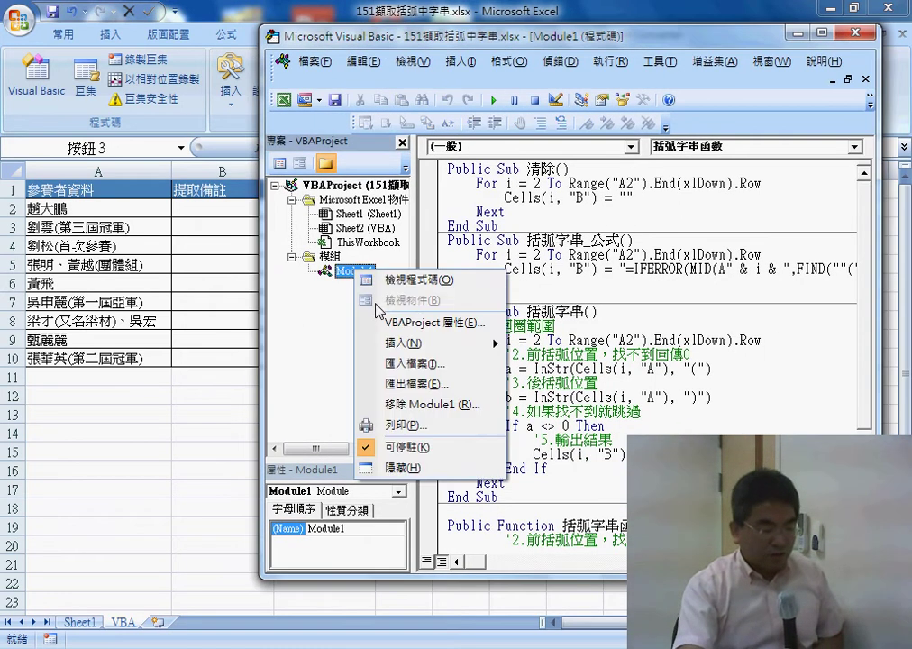
{"action": "left_click", "coordinate": [448, 404]}
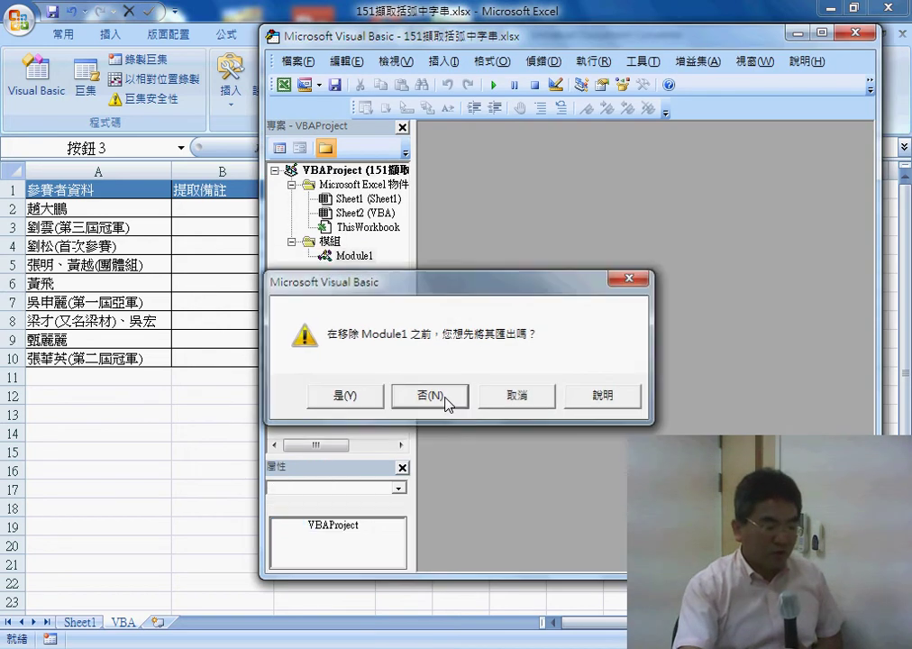
{"action": "left_click", "coordinate": [448, 403]}
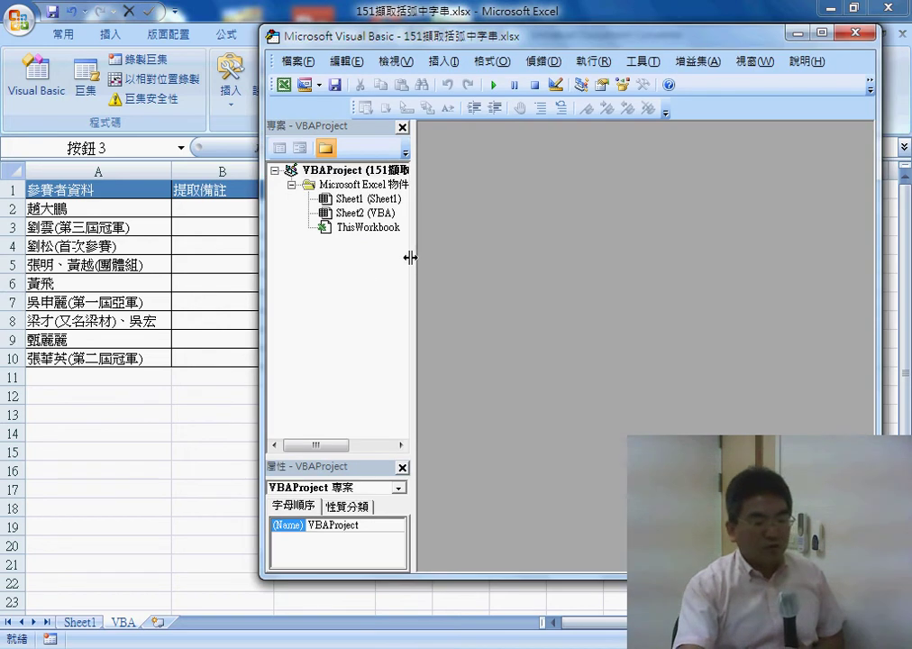
Insert a new empty module into the project.
{"action": "left_click_drag", "start_coordinate": [410, 258], "coordinate": [460, 259]}
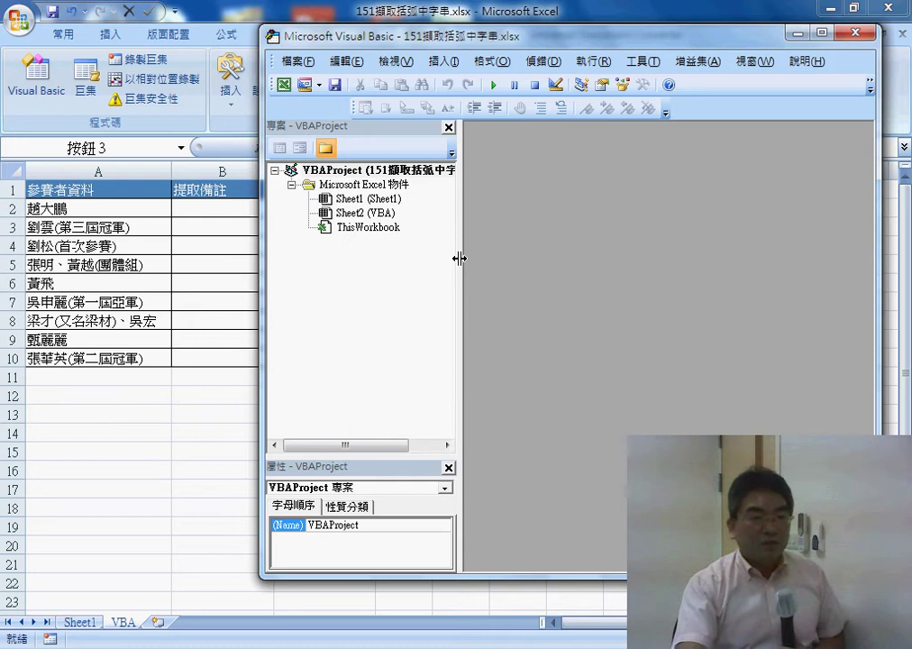
{"action": "right_click", "coordinate": [339, 214]}
{"action": "mouse_move", "coordinate": [385, 284]}
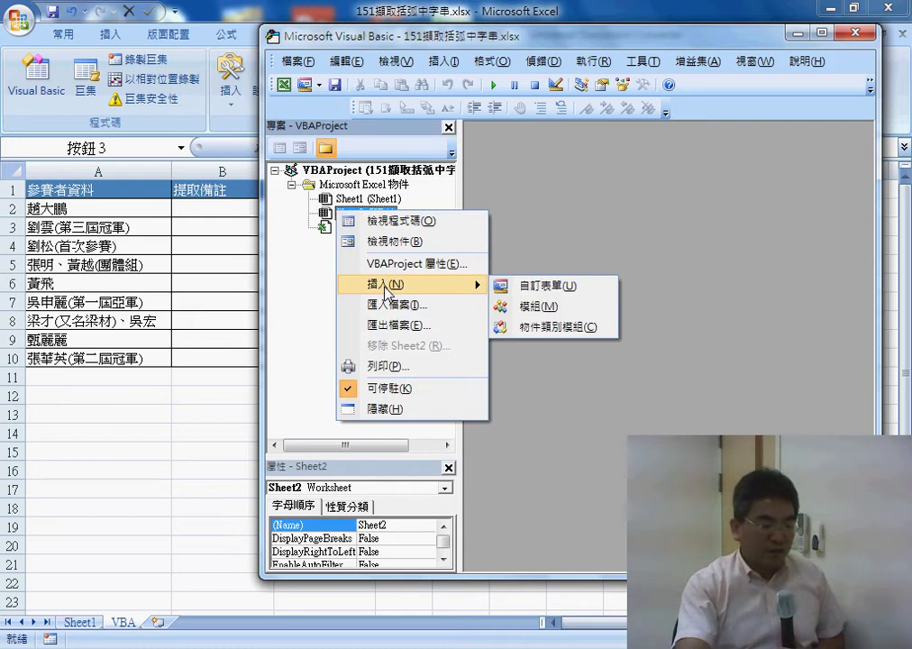
{"action": "left_click", "coordinate": [544, 311]}
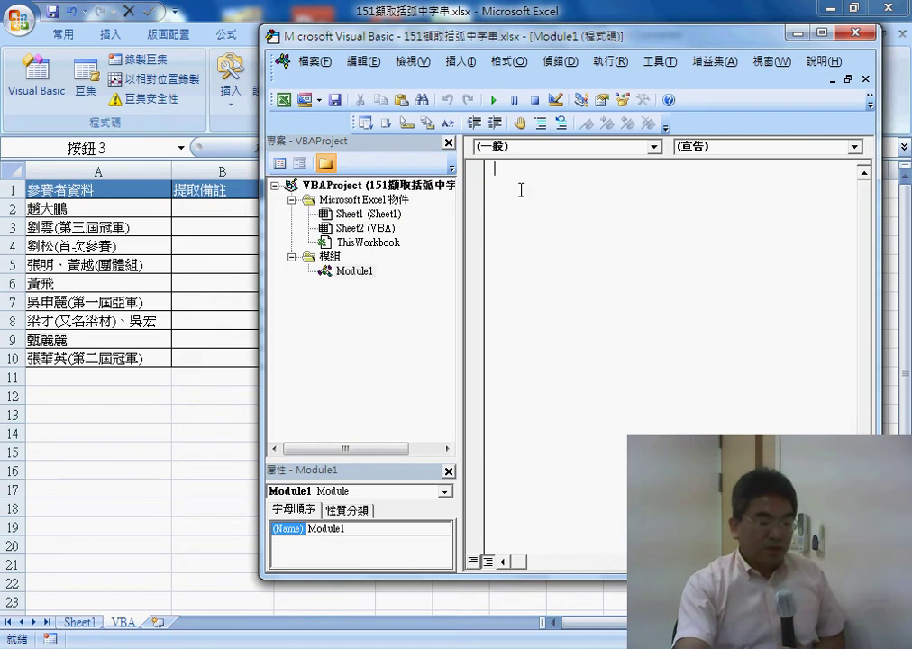
Insert a public Sub procedure named 括弧字串_公式 into Module1.
{"action": "left_click_drag", "start_coordinate": [471, 40], "coordinate": [710, 56]}
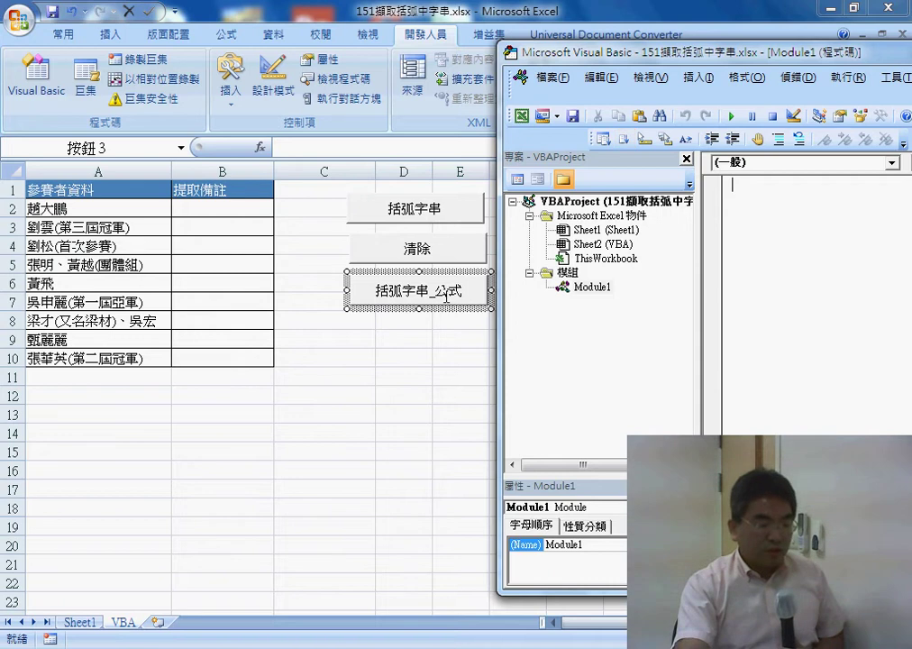
{"action": "left_click_drag", "start_coordinate": [626, 54], "coordinate": [383, 32]}
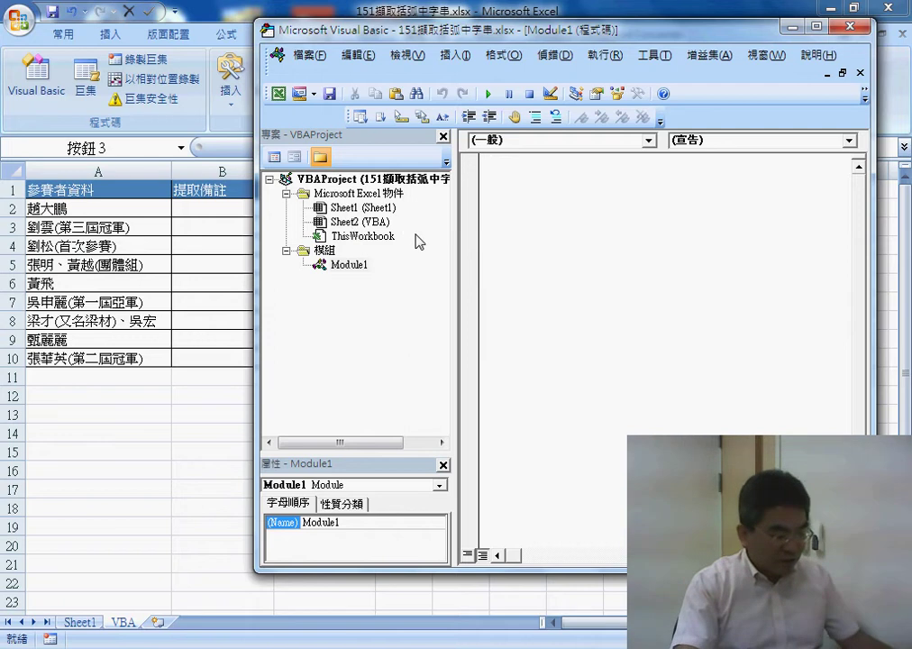
{"action": "left_click", "coordinate": [451, 55]}
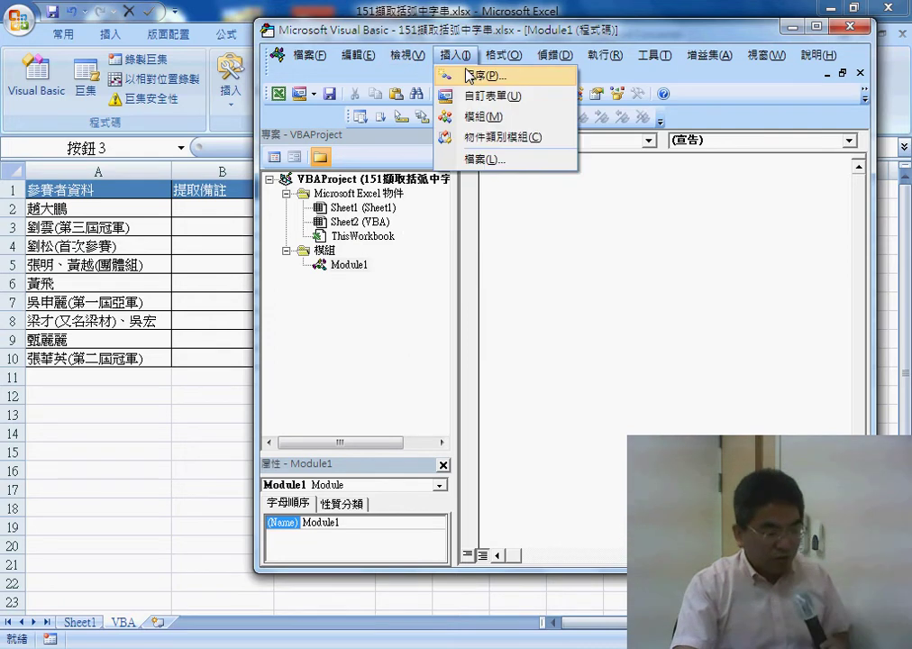
{"action": "left_click", "coordinate": [469, 75]}
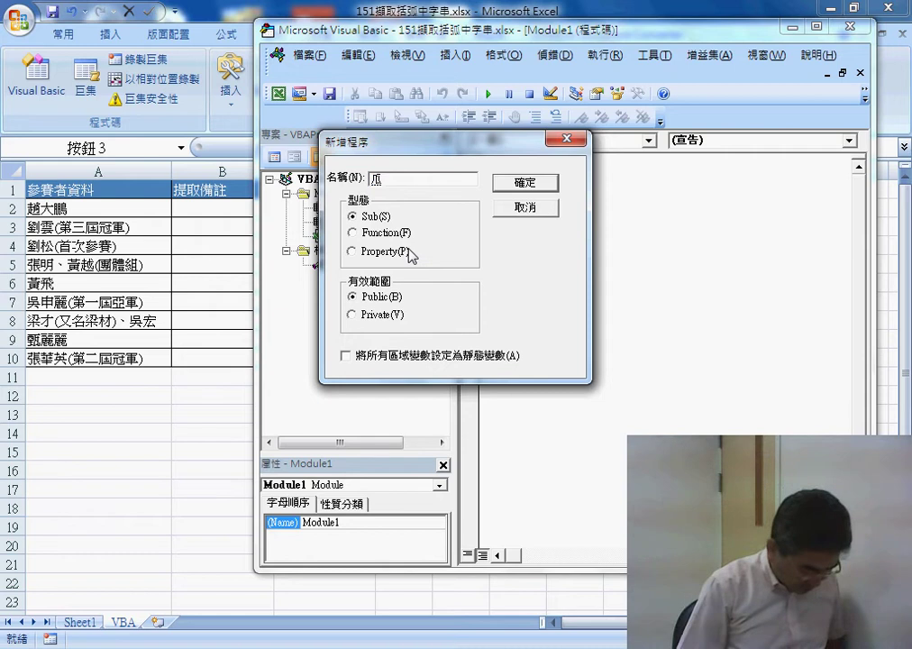
{"action": "type", "text": "括弧自串"}
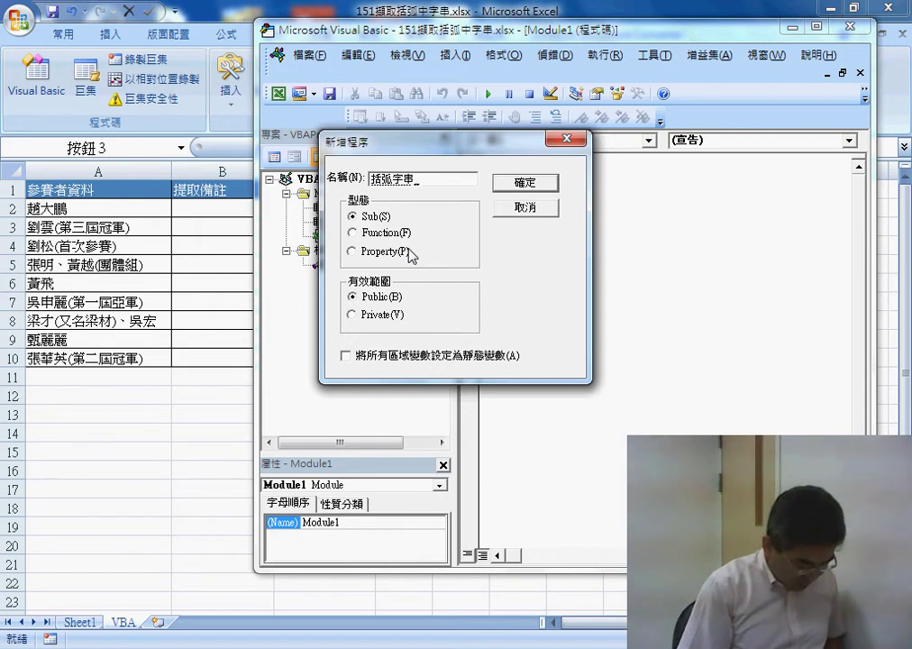
{"action": "type", "text": "_公式"}
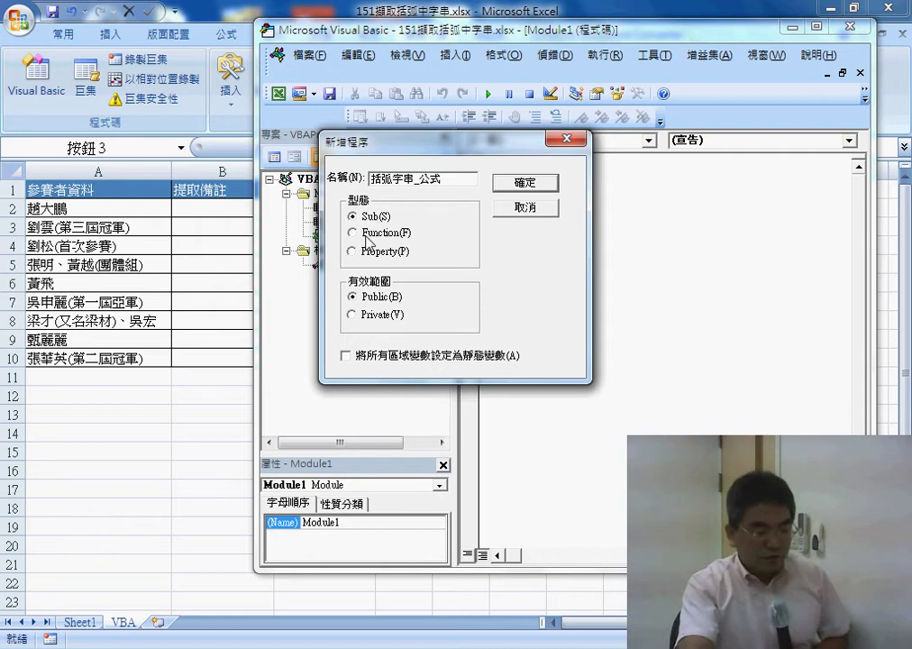
{"action": "left_click", "coordinate": [369, 236]}
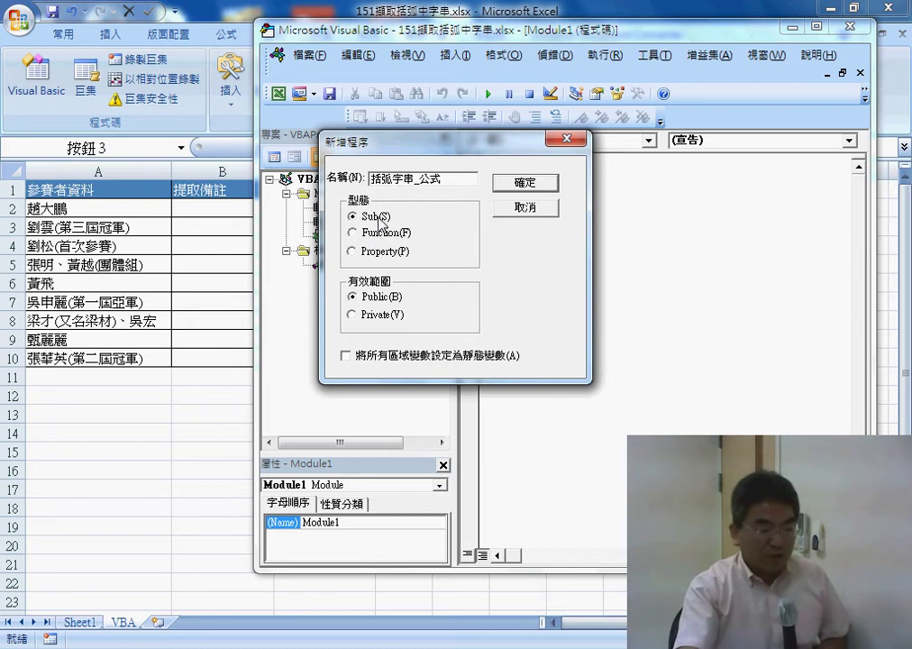
{"action": "left_click", "coordinate": [526, 187]}
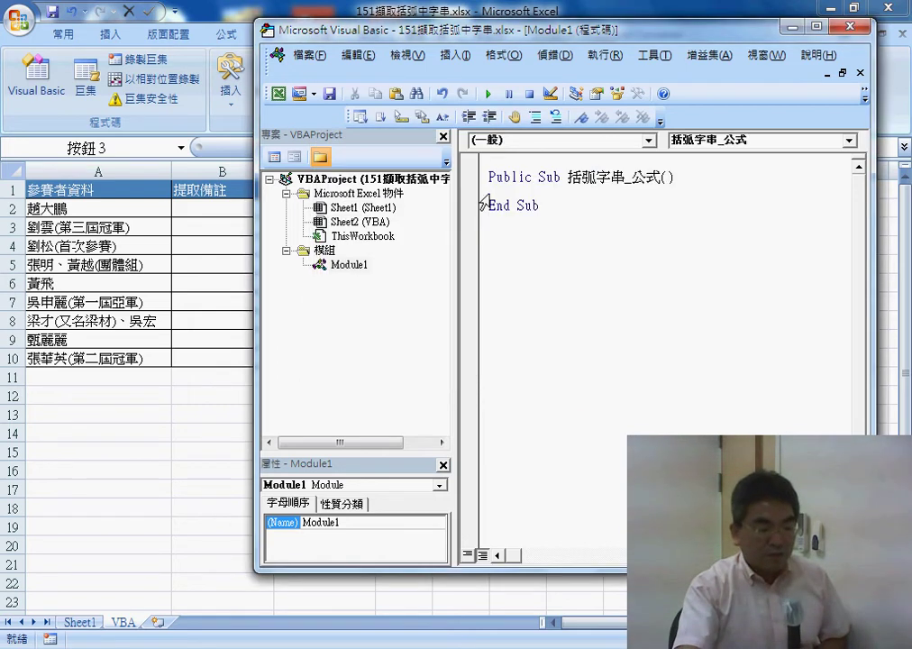
{"action": "left_click_drag", "start_coordinate": [454, 208], "coordinate": [406, 207]}
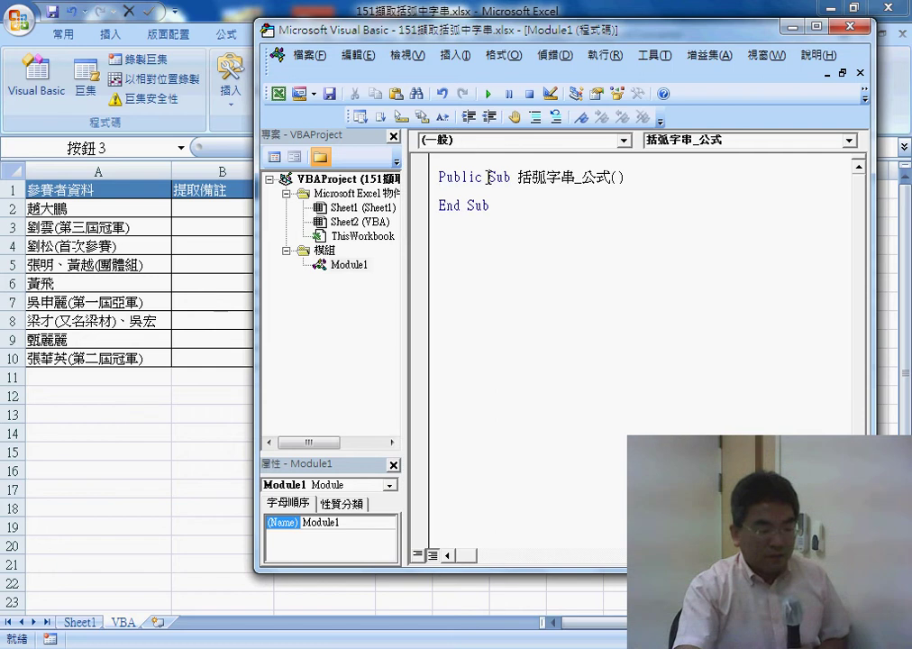
{"action": "left_click_drag", "start_coordinate": [488, 177], "coordinate": [511, 177]}
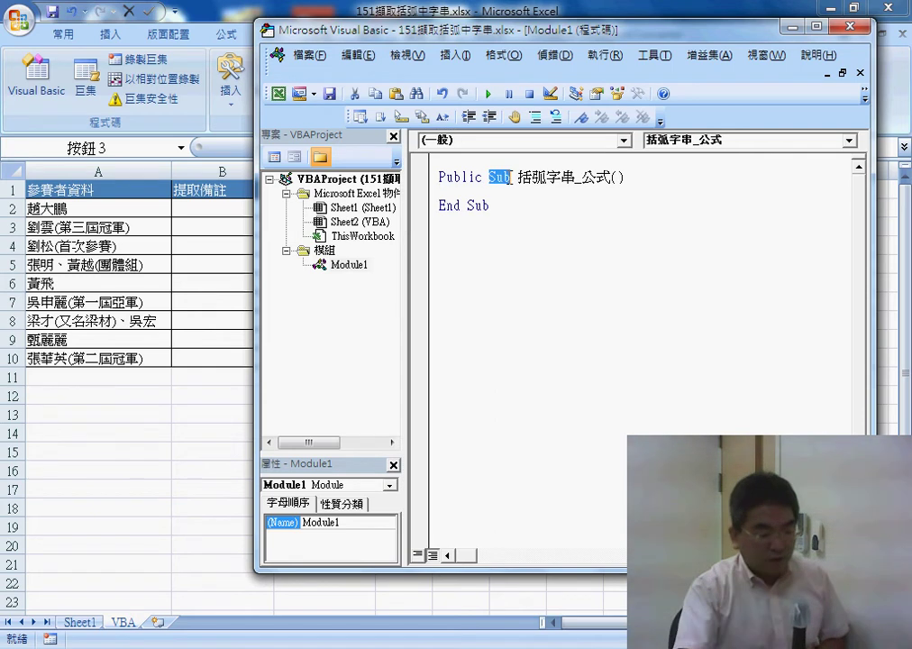
{"action": "left_click_drag", "start_coordinate": [485, 177], "coordinate": [440, 177]}
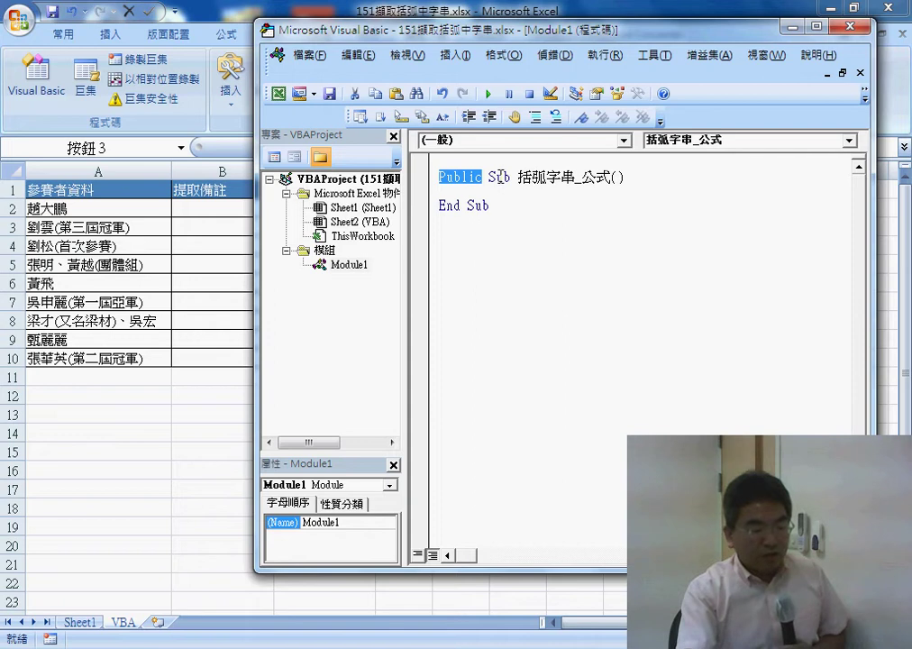
{"action": "left_click_drag", "start_coordinate": [519, 177], "coordinate": [624, 177]}
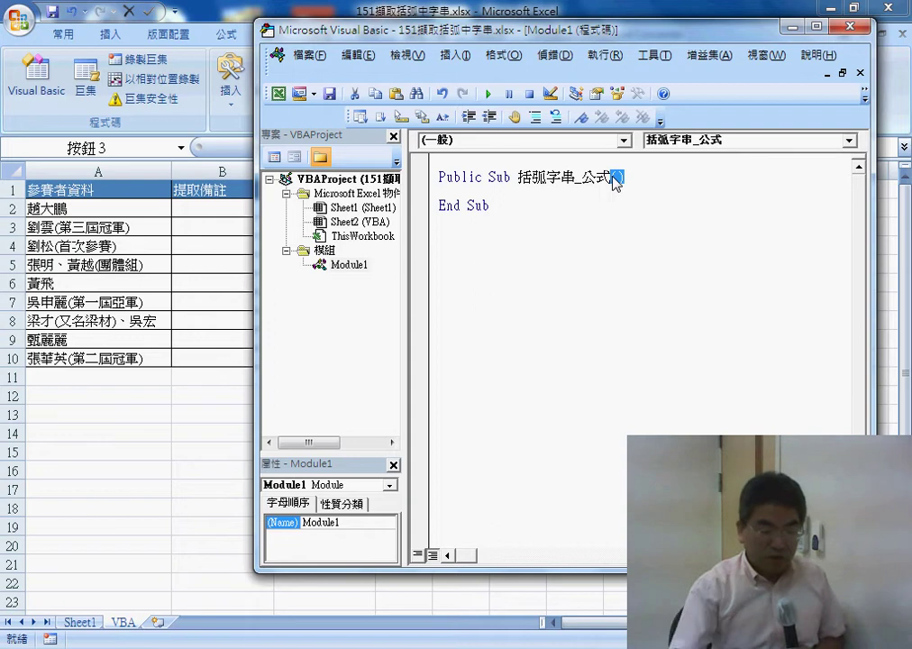
{"action": "left_click", "coordinate": [613, 180]}
{"action": "key", "text": "Down"}
{"action": "key", "text": "Down"}
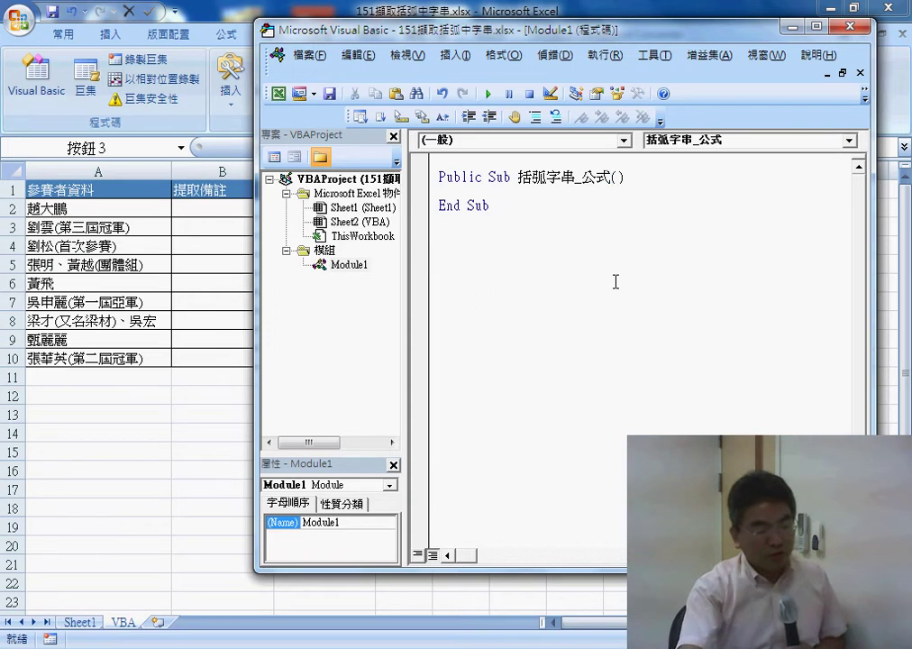
{"action": "left_click_drag", "start_coordinate": [633, 179], "coordinate": [612, 180]}
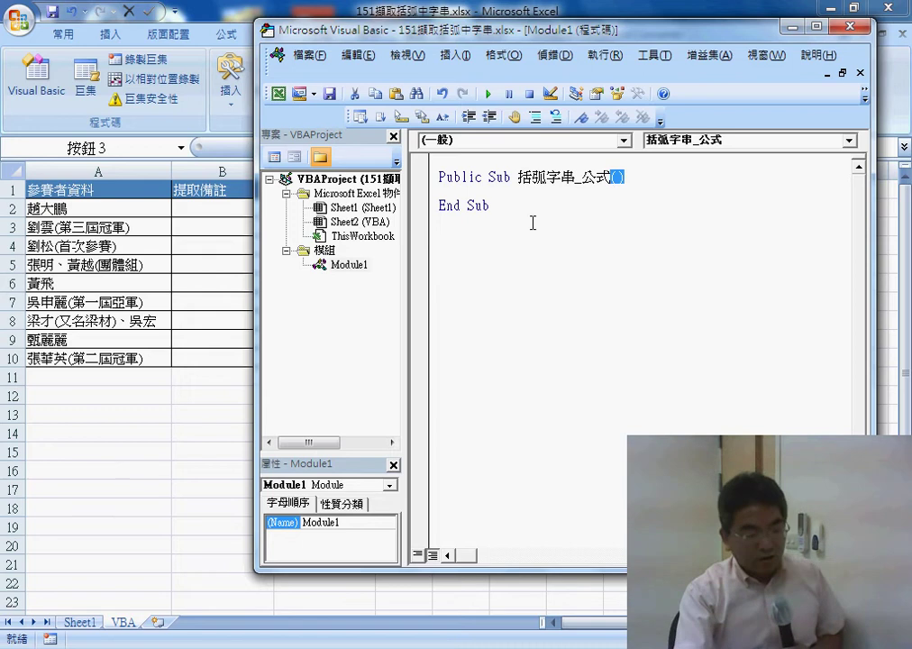
{"action": "left_click_drag", "start_coordinate": [490, 206], "coordinate": [439, 206]}
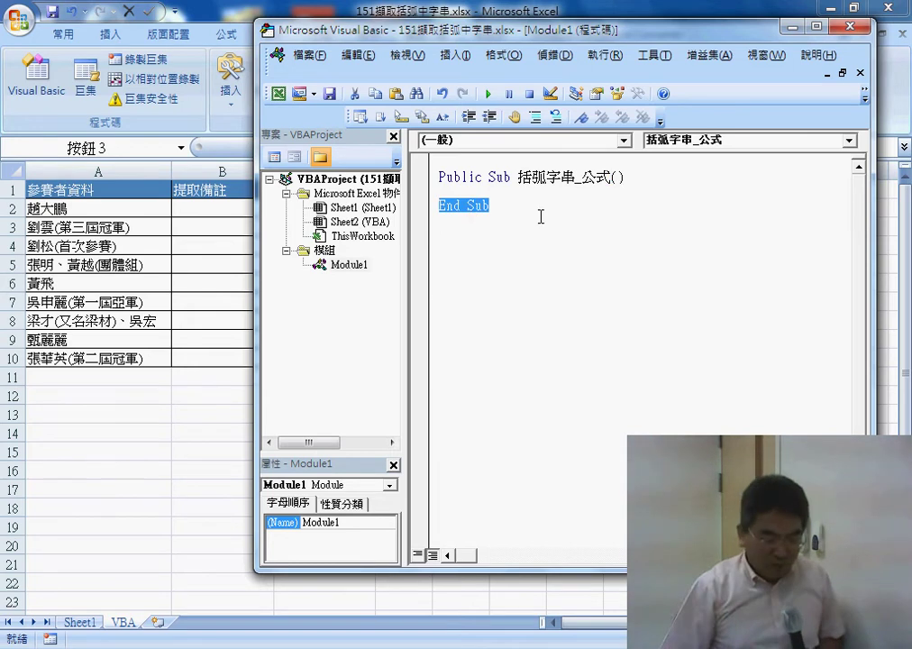
Delete the End Sub line, run the macro, and dismiss the 必須是 End Sub compile error.
{"action": "key", "text": "Delete"}
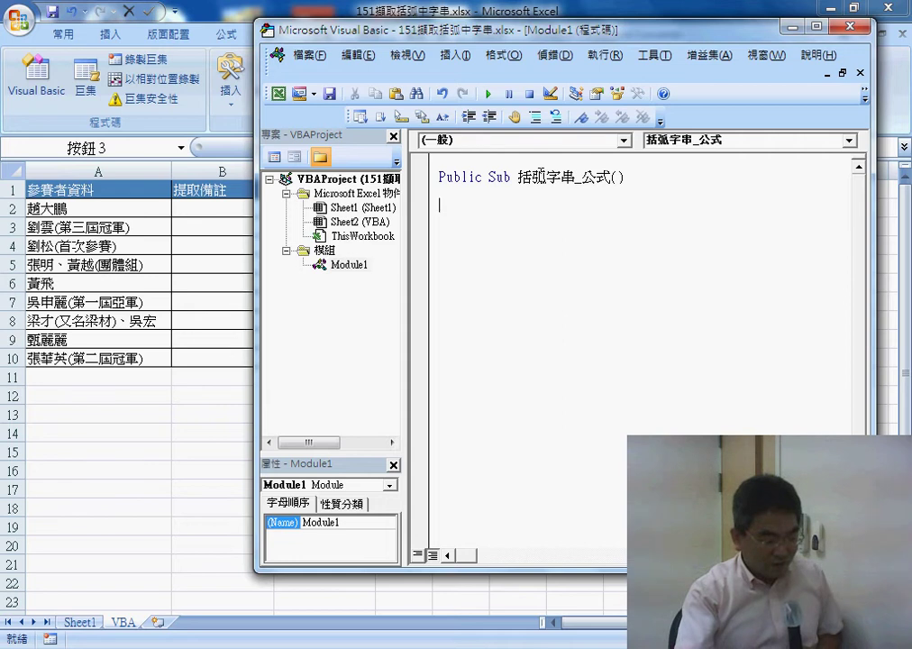
{"action": "left_click", "coordinate": [385, 211]}
{"action": "left_click", "coordinate": [514, 257]}
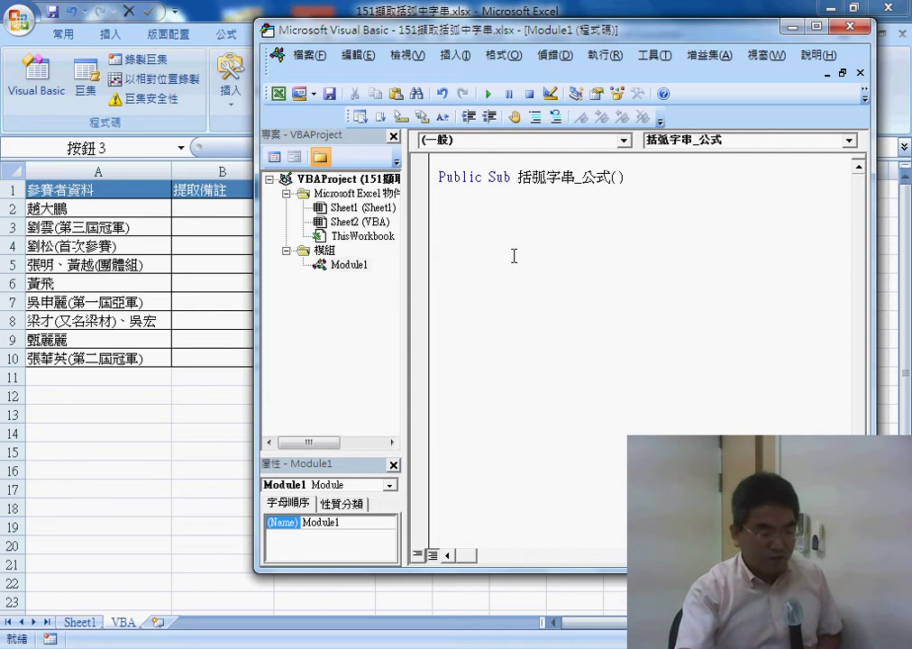
{"action": "left_click", "coordinate": [487, 94]}
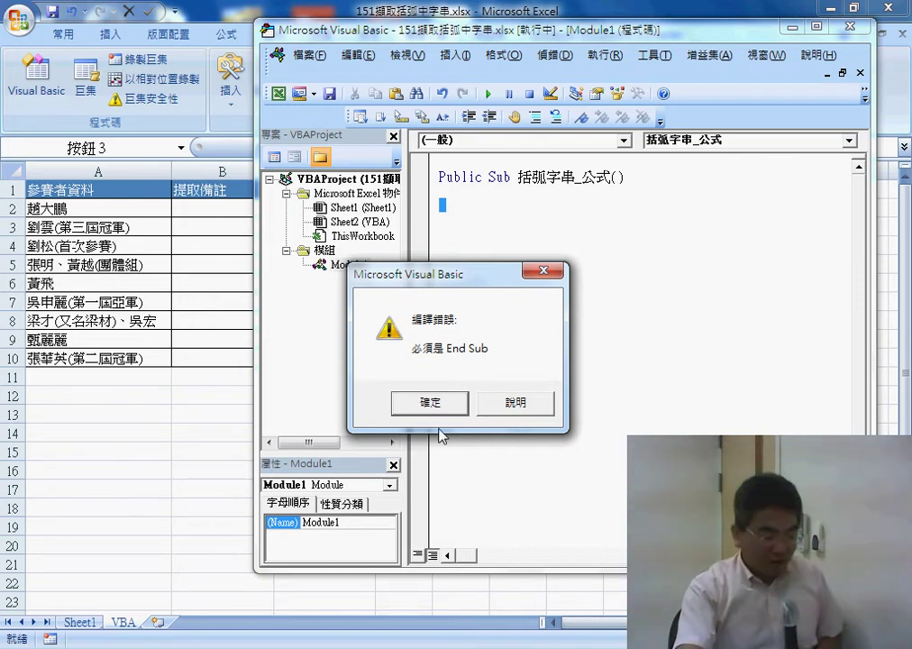
{"action": "left_click", "coordinate": [431, 403]}
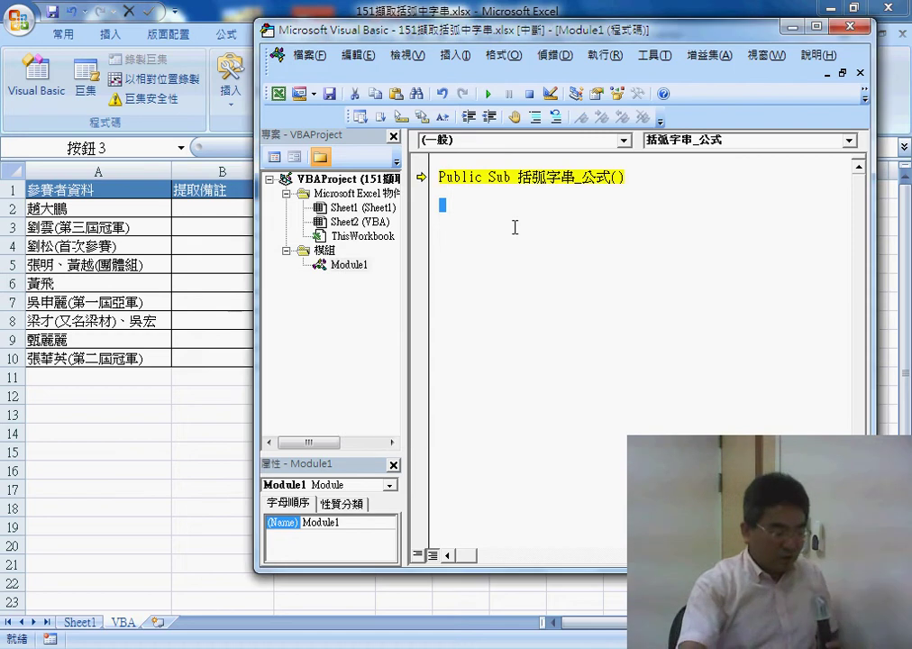
{"action": "left_click", "coordinate": [483, 190]}
{"action": "left_click_drag", "start_coordinate": [472, 37], "coordinate": [555, 40]}
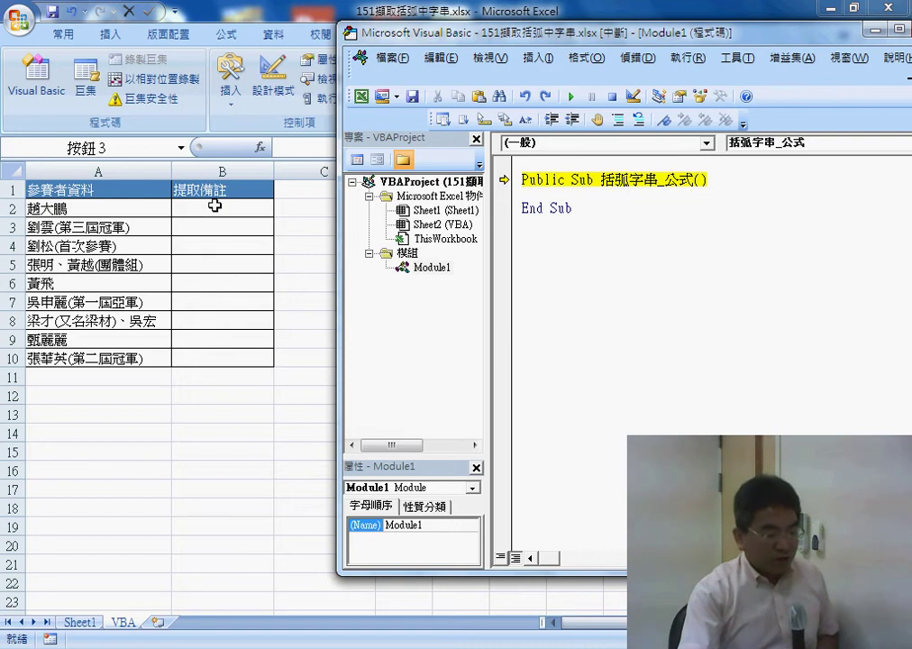
{"action": "key", "text": "Tab"}
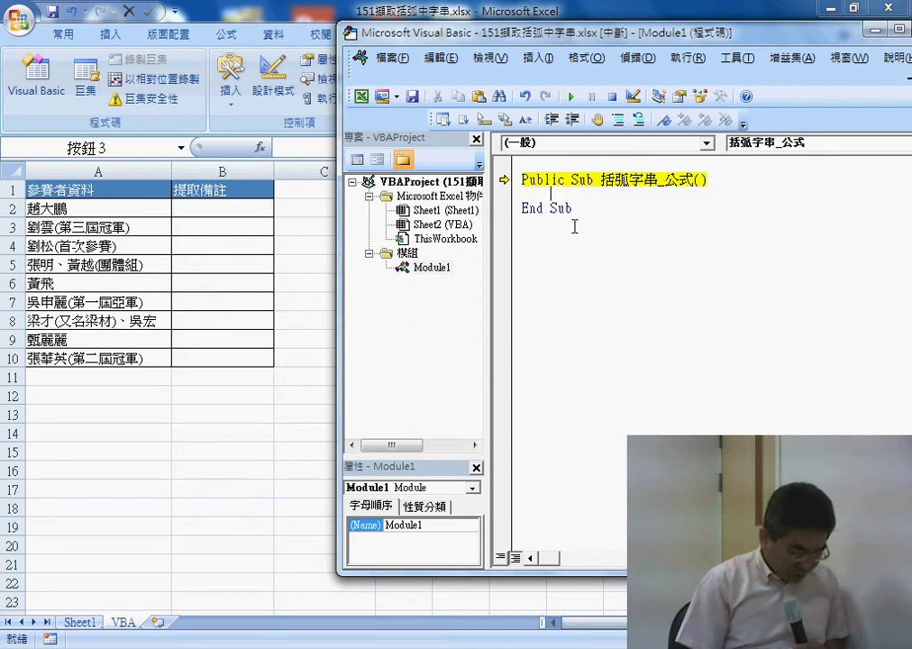
Write a For i = 2 To 10 … Next loop inside the 括弧字串_公式 Sub.
{"action": "type", "text": "for i"}
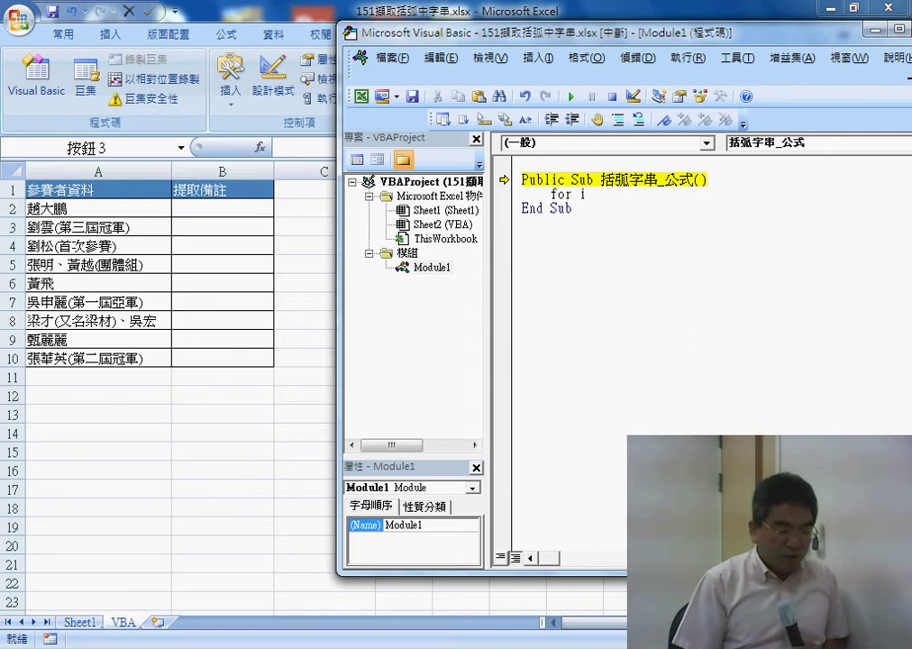
{"action": "type", "text": "="}
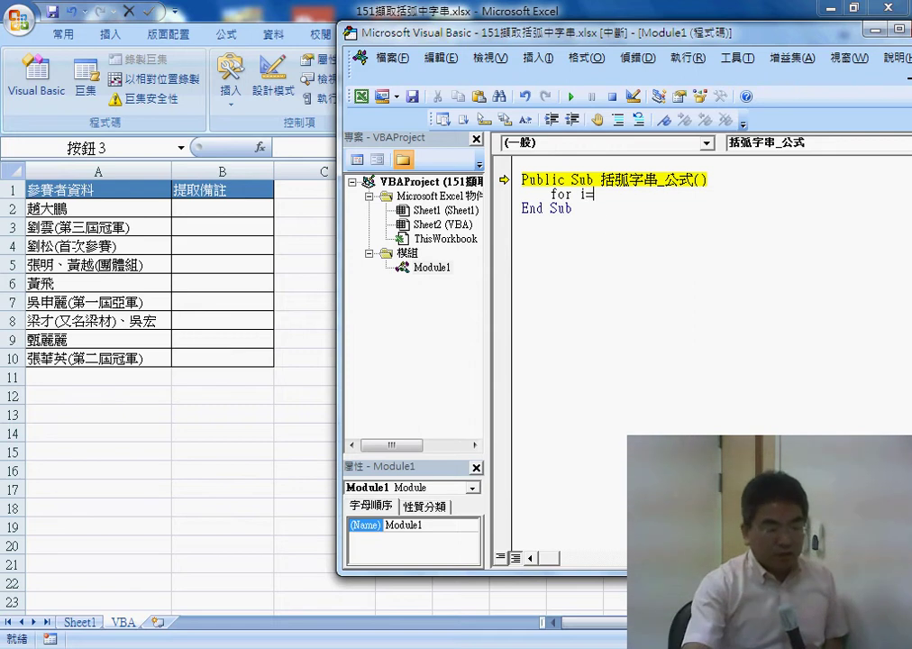
{"action": "double_click", "coordinate": [581, 194]}
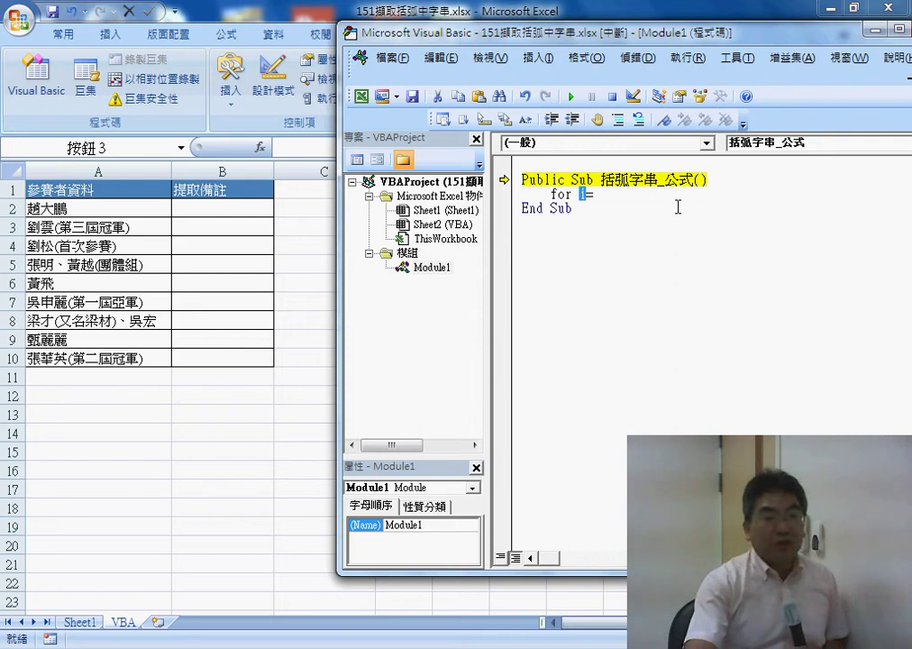
{"action": "left_click", "coordinate": [603, 196]}
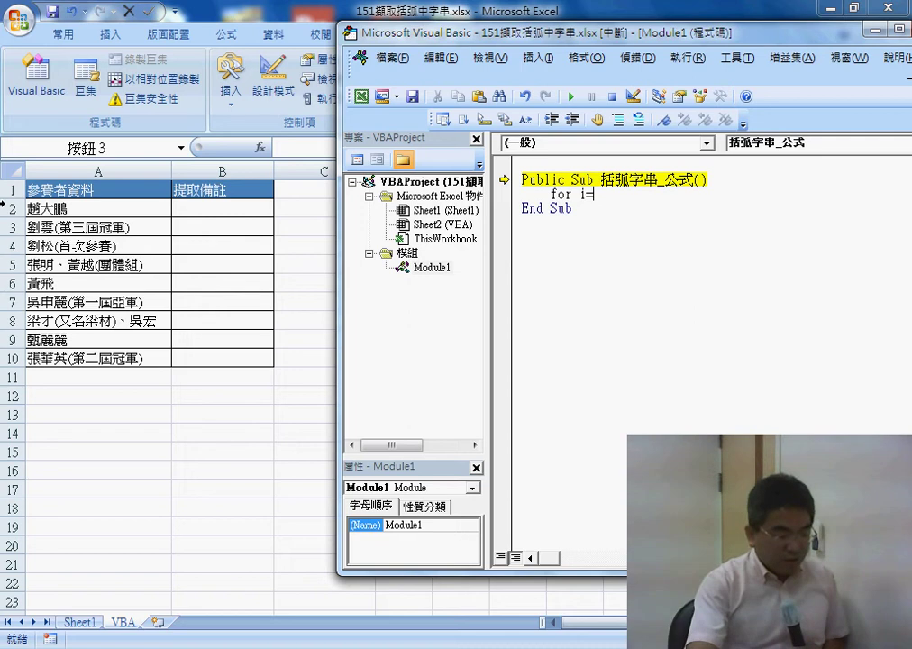
{"action": "type", "text": "2"}
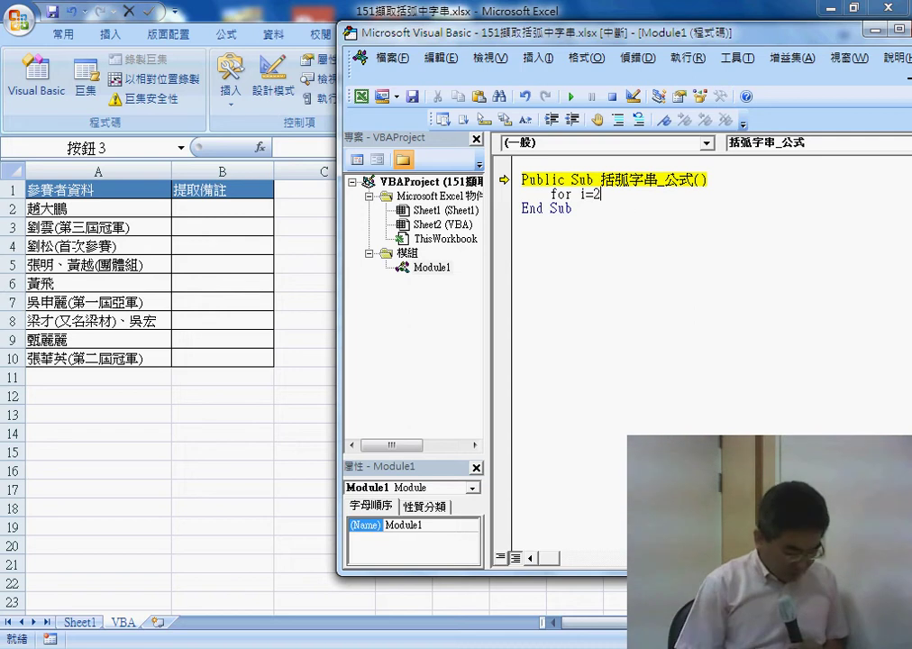
{"action": "type", "text": " to "}
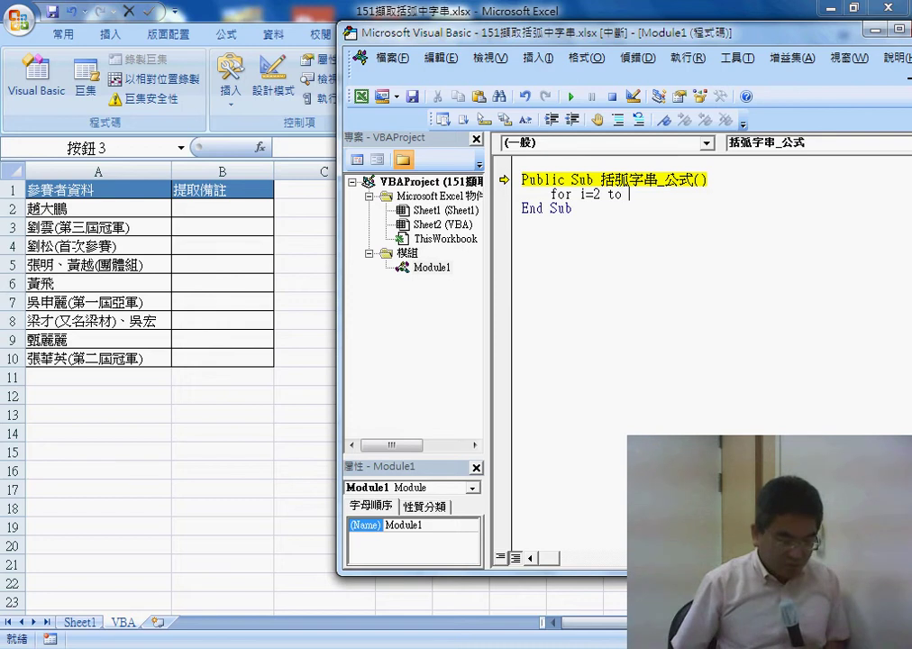
{"action": "type", "text": "0"}
{"action": "key", "text": "Return"}
{"action": "key", "text": "Return"}
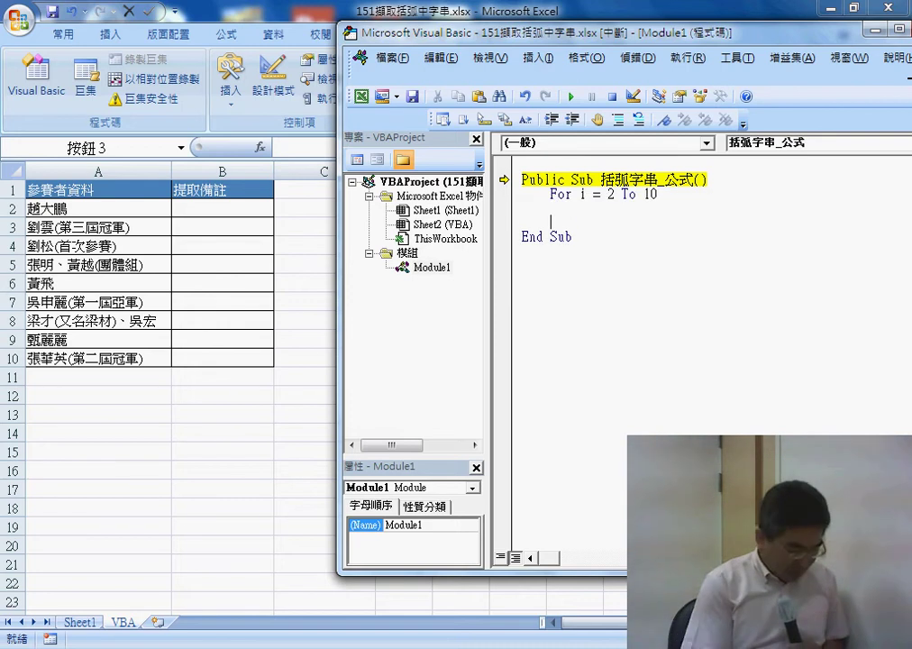
{"action": "type", "text": "next"}
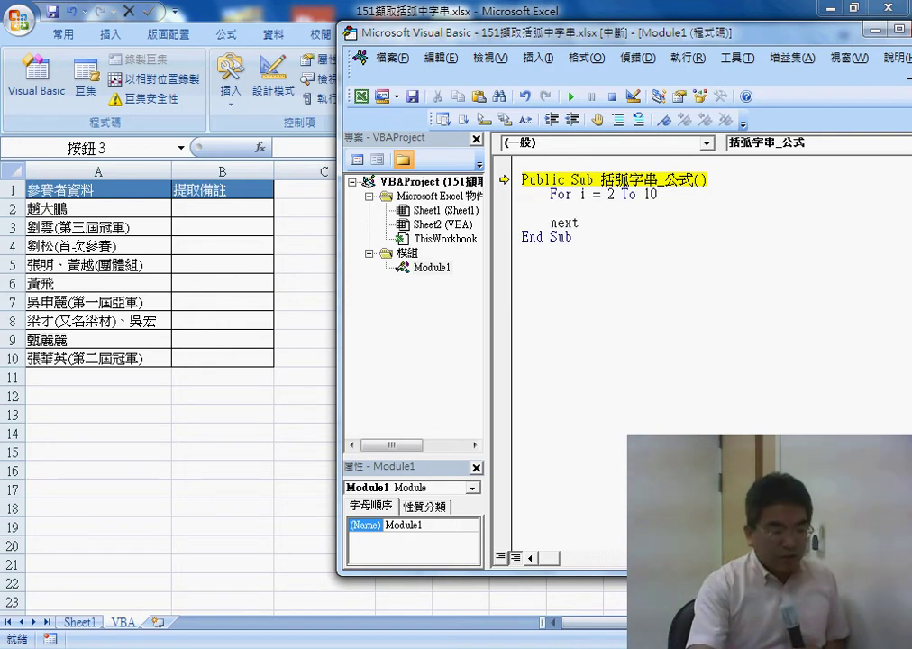
{"action": "left_click", "coordinate": [748, 310]}
Start typing a Cells statement on the blank line inside the loop.
{"action": "double_click", "coordinate": [611, 195]}
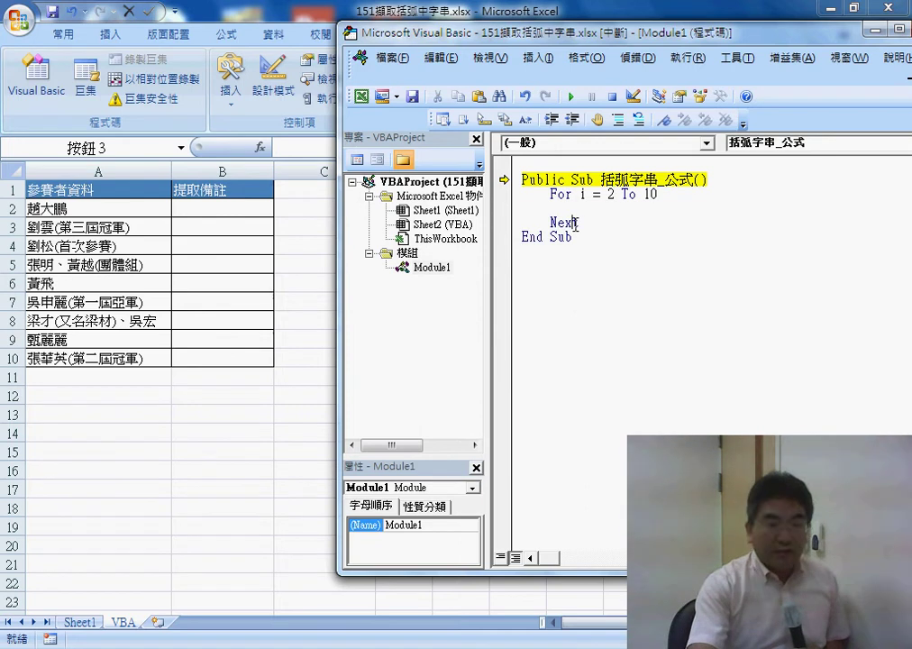
{"action": "left_click", "coordinate": [661, 194]}
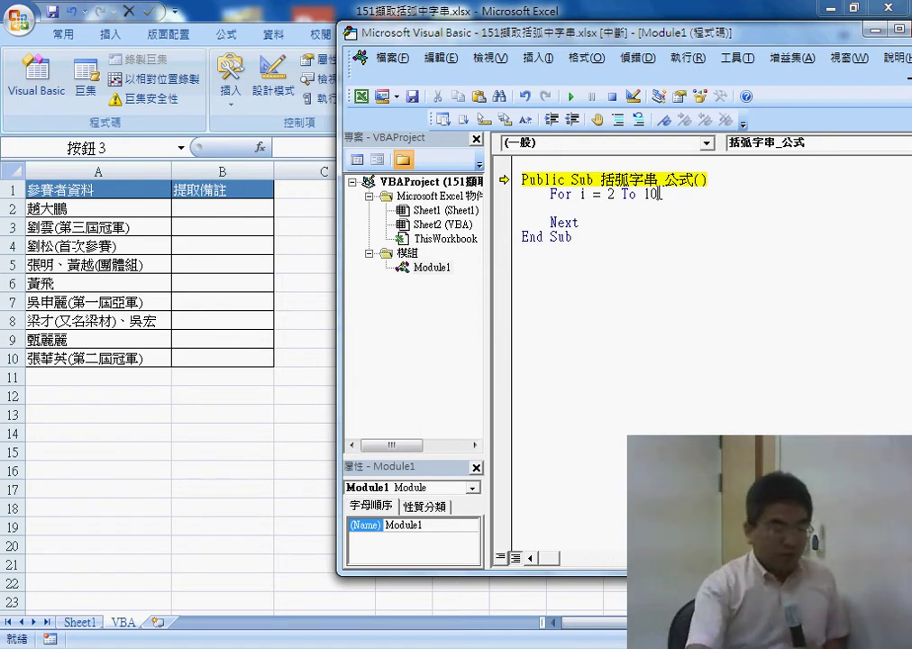
{"action": "left_click", "coordinate": [654, 210]}
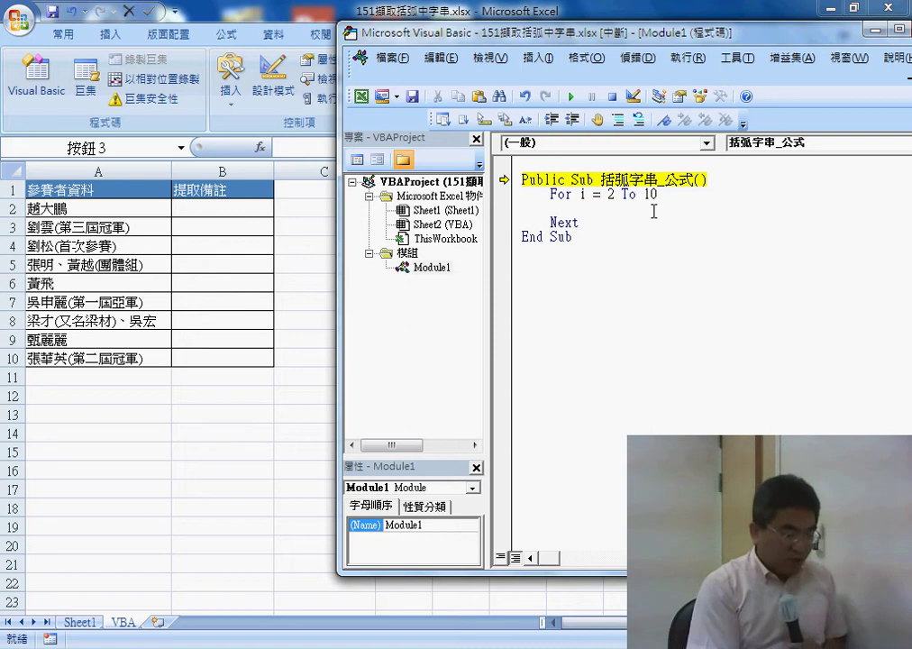
{"action": "type", "text": "ce"}
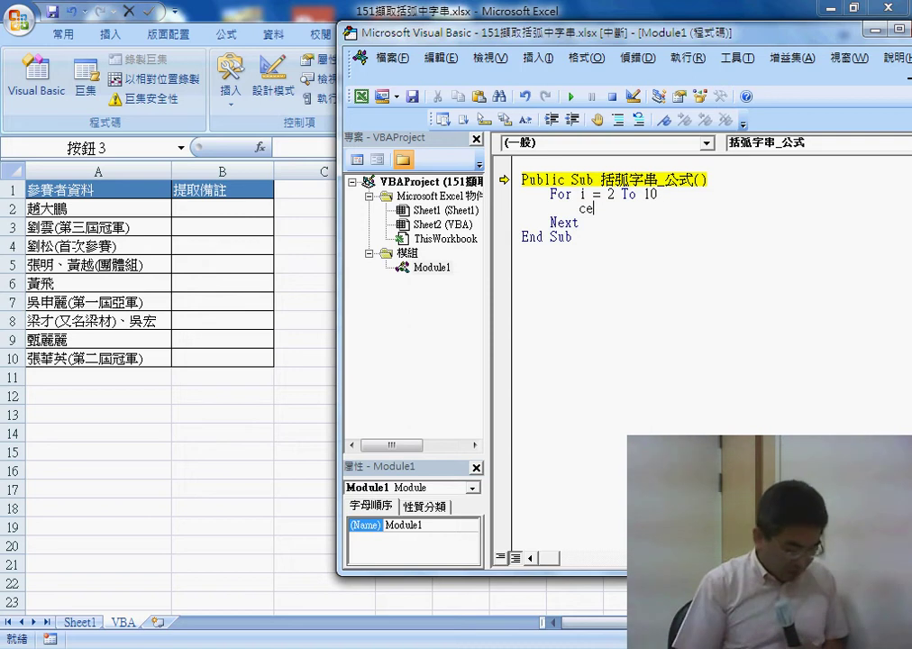
Complete the loop line Cells(i, "B") = "", working past a compile error.
{"action": "type", "text": "s"}
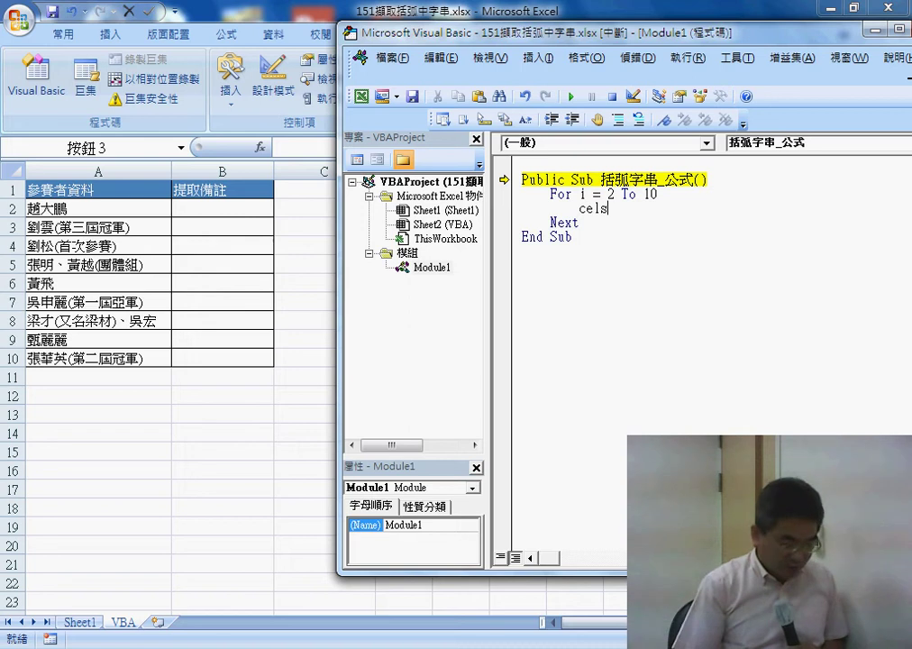
{"action": "key", "text": "BackSpace"}
{"action": "key", "text": "BackSpace"}
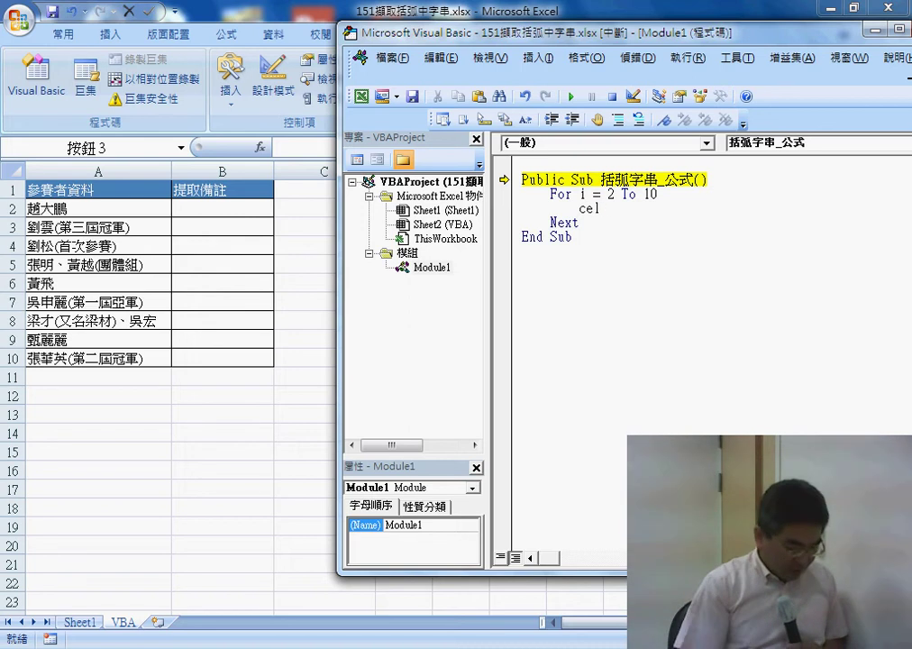
{"action": "type", "text": "ls("}
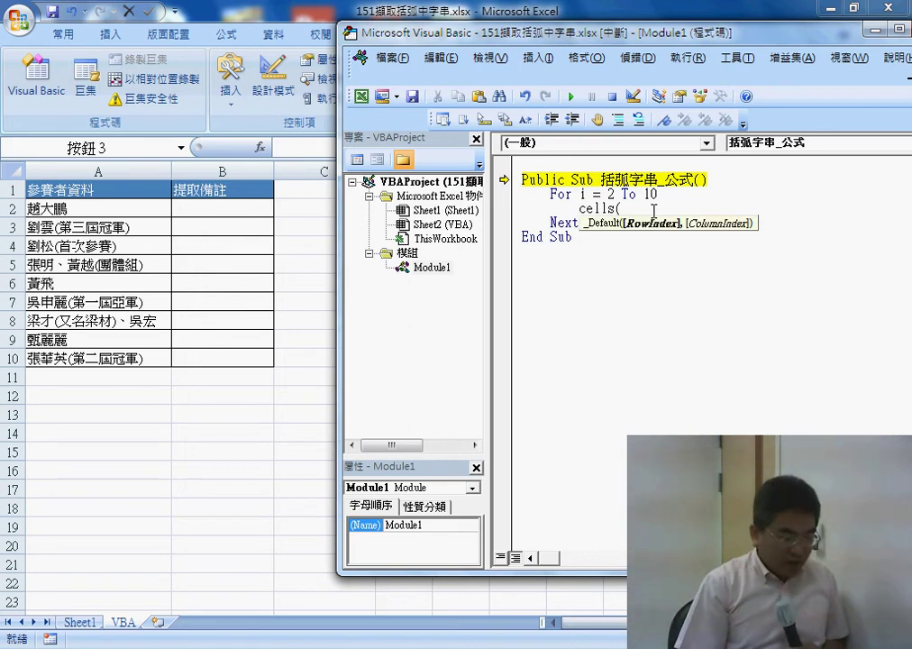
{"action": "type", "text": "i"}
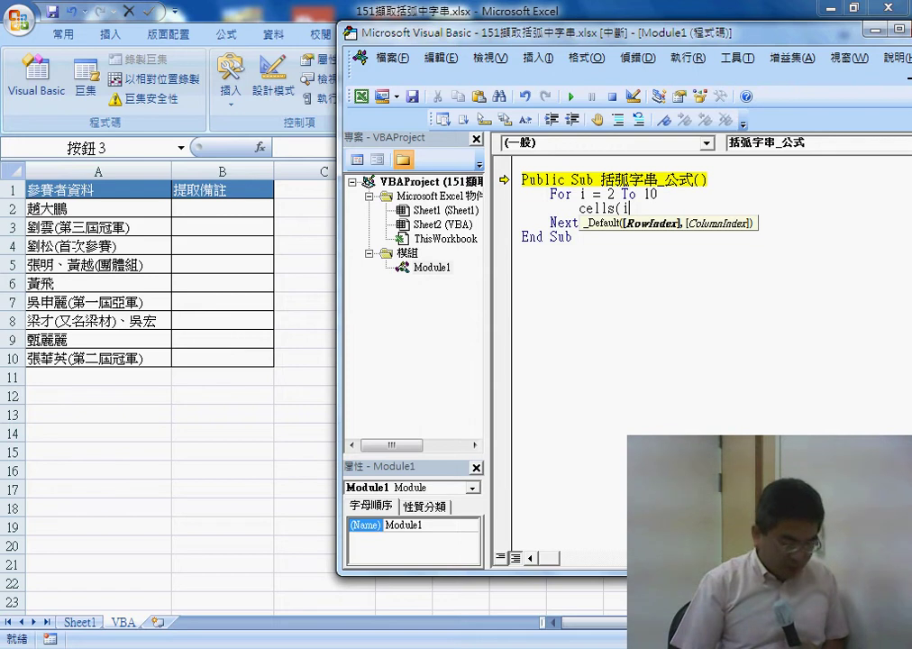
{"action": "type", "text": ",\"B"}
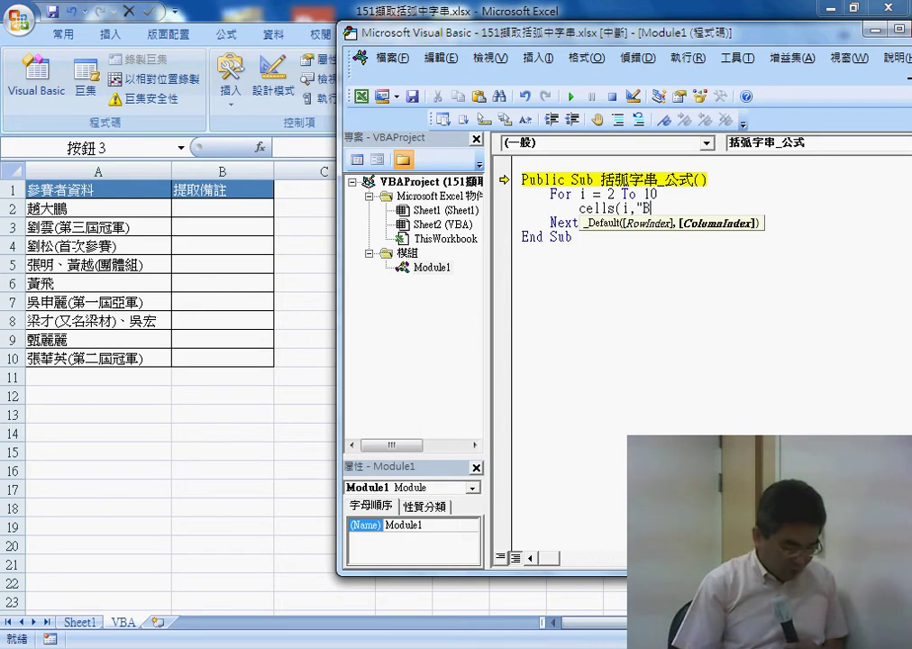
{"action": "type", "text": "\")"}
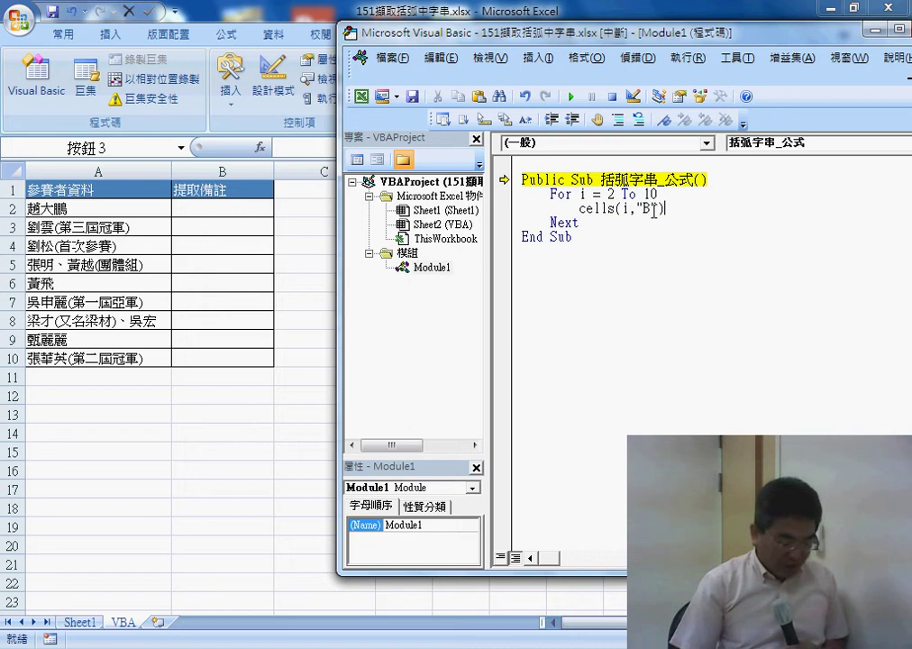
{"action": "type", "text": "="}
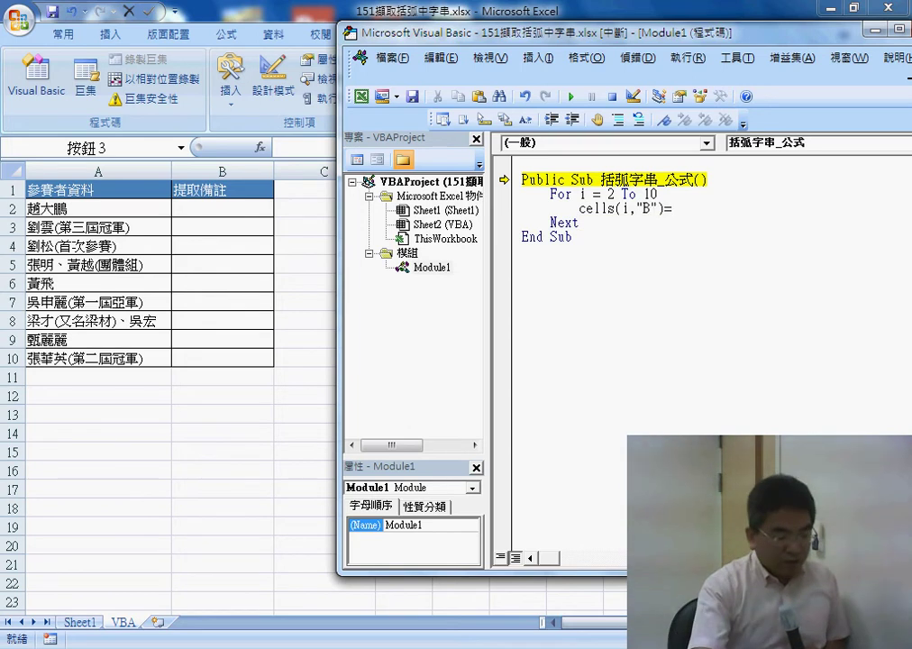
{"action": "left_click", "coordinate": [536, 194]}
{"action": "key", "text": "Return"}
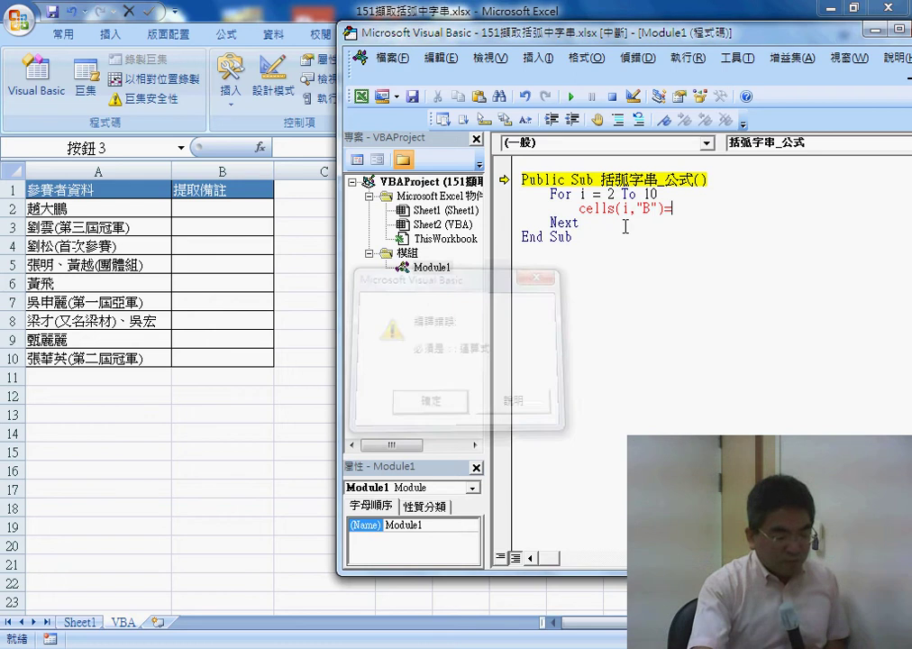
{"action": "left_click", "coordinate": [631, 208]}
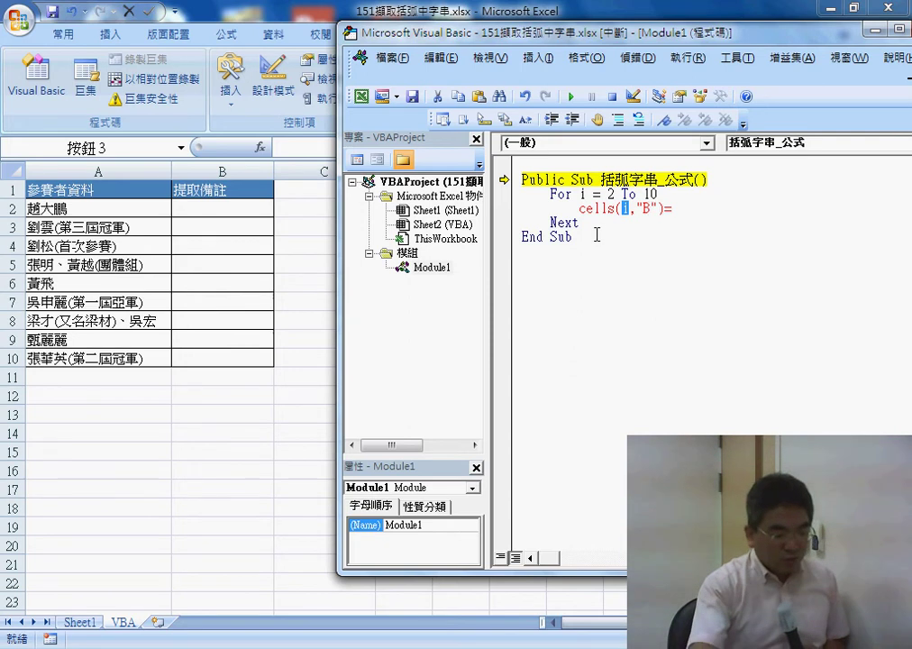
{"action": "left_click", "coordinate": [693, 204]}
{"action": "type", "text": "\""}
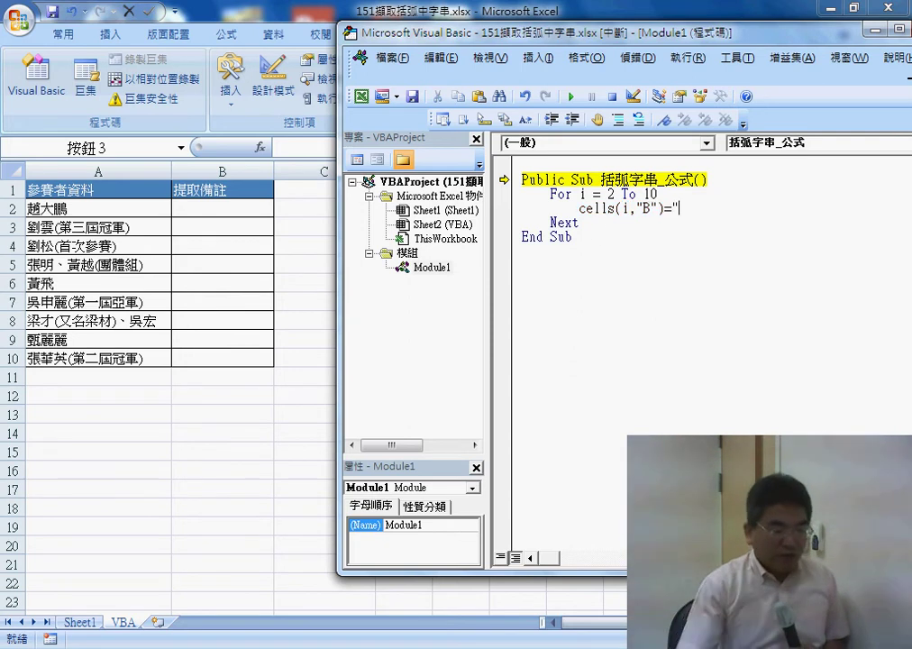
{"action": "type", "text": "\""}
{"action": "left_click", "coordinate": [740, 330]}
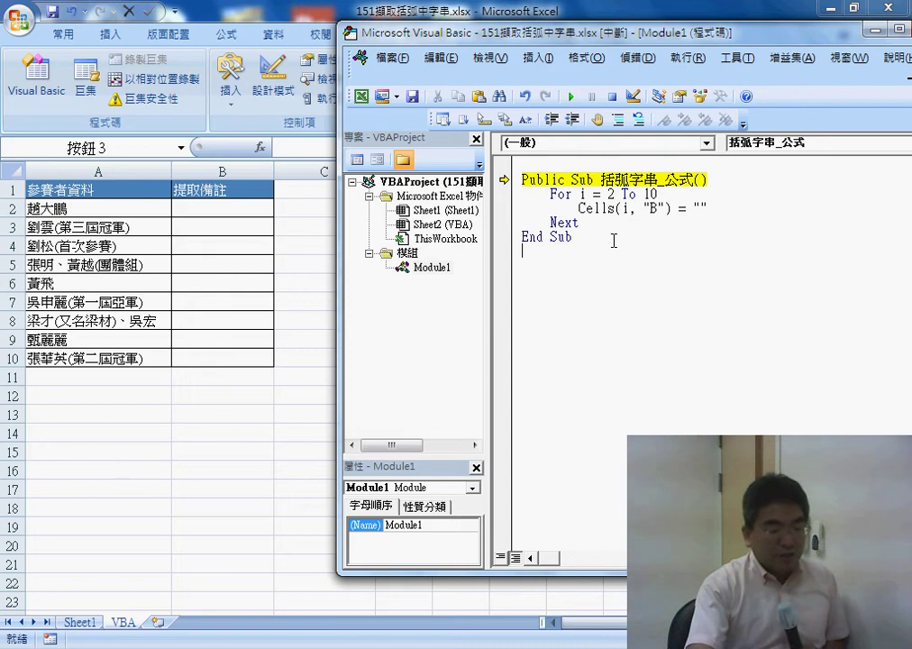
{"action": "double_click", "coordinate": [703, 208]}
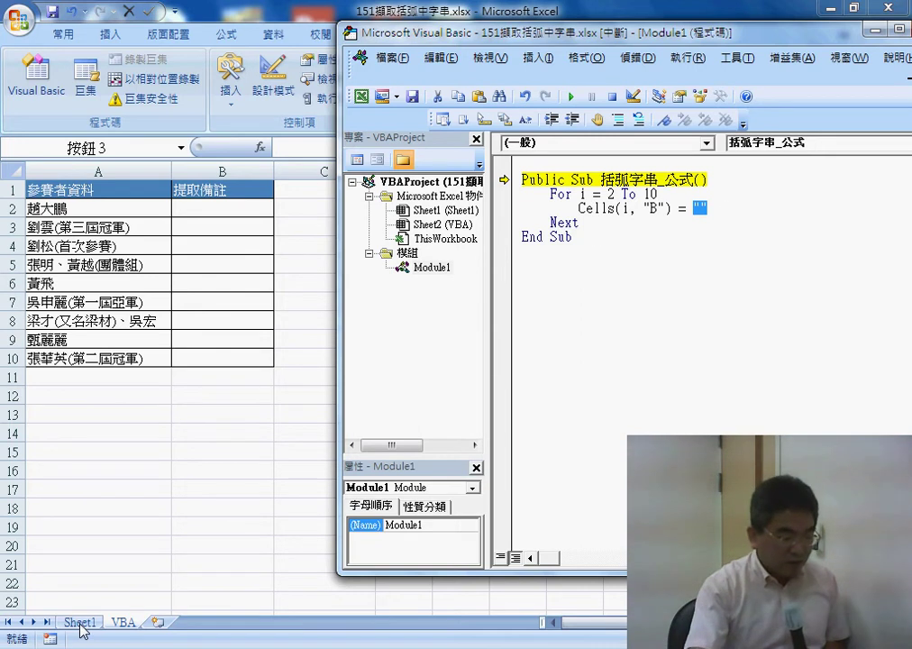
Reset the paused macro and select B2's IFERROR formula text on Sheet1.
{"action": "left_click", "coordinate": [612, 96]}
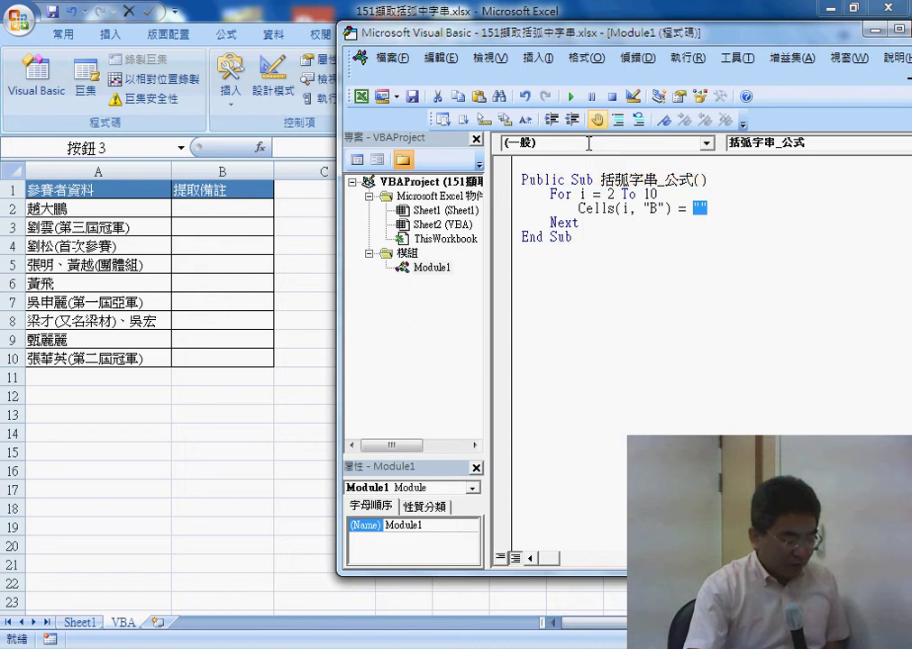
{"action": "left_click", "coordinate": [79, 622]}
{"action": "left_click", "coordinate": [213, 207]}
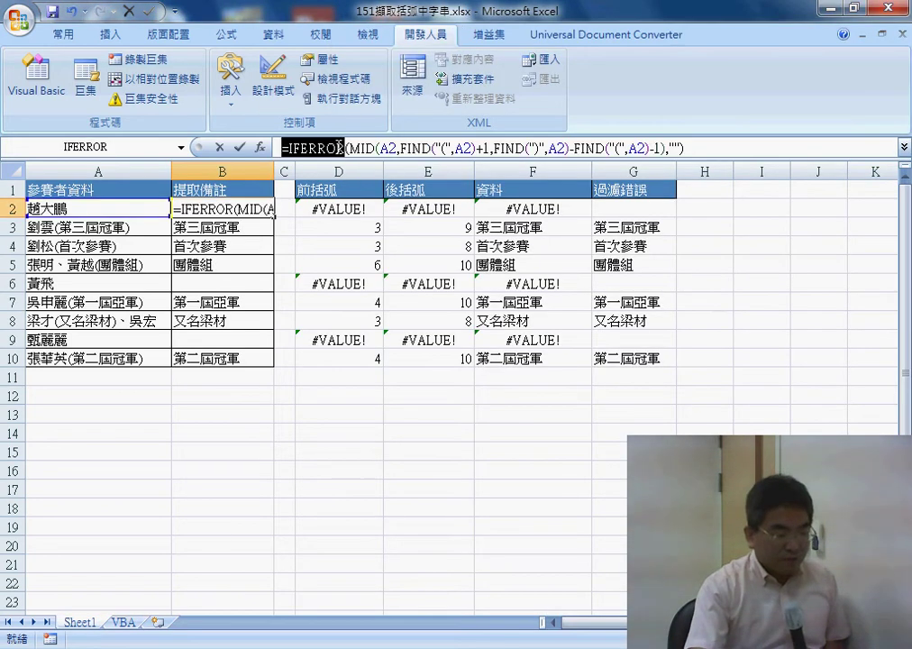
{"action": "left_click_drag", "start_coordinate": [277, 147], "coordinate": [753, 149]}
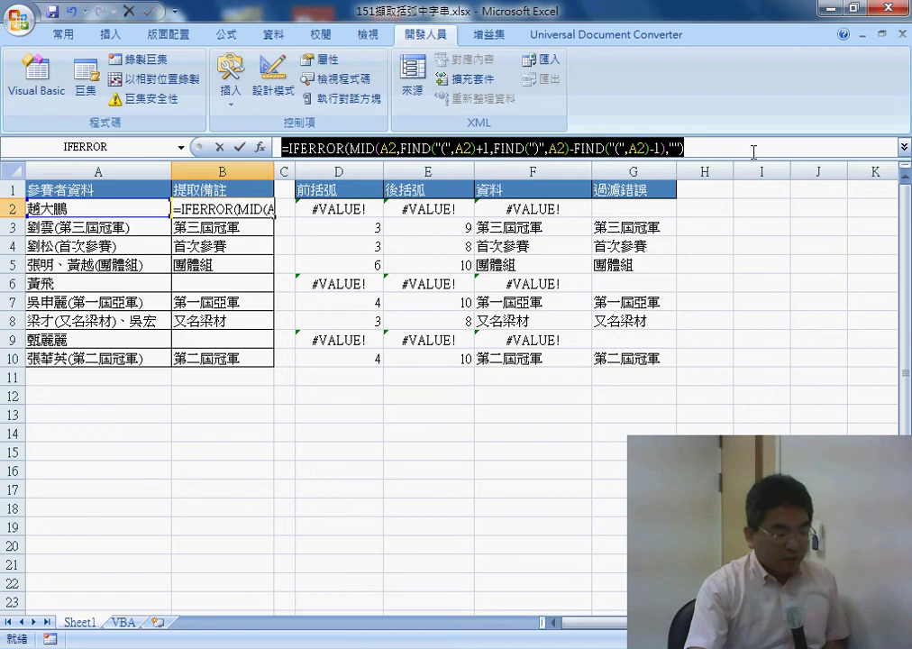
Copy B2's IFERROR formula and paste it inside the quotes on the Cells line.
{"action": "right_click", "coordinate": [403, 147]}
{"action": "left_click", "coordinate": [429, 183]}
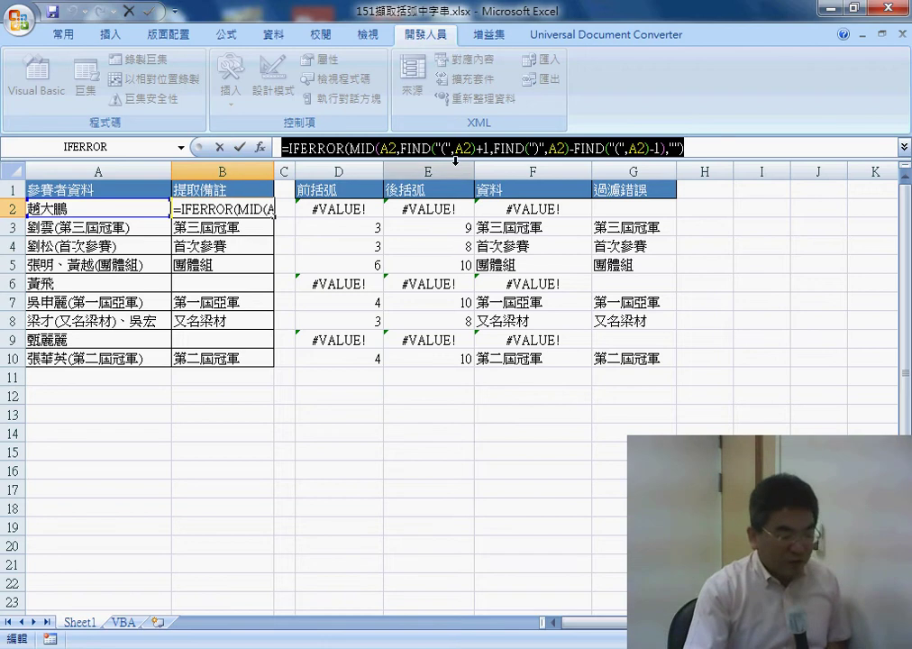
{"action": "right_click", "coordinate": [457, 152]}
{"action": "left_click", "coordinate": [492, 189]}
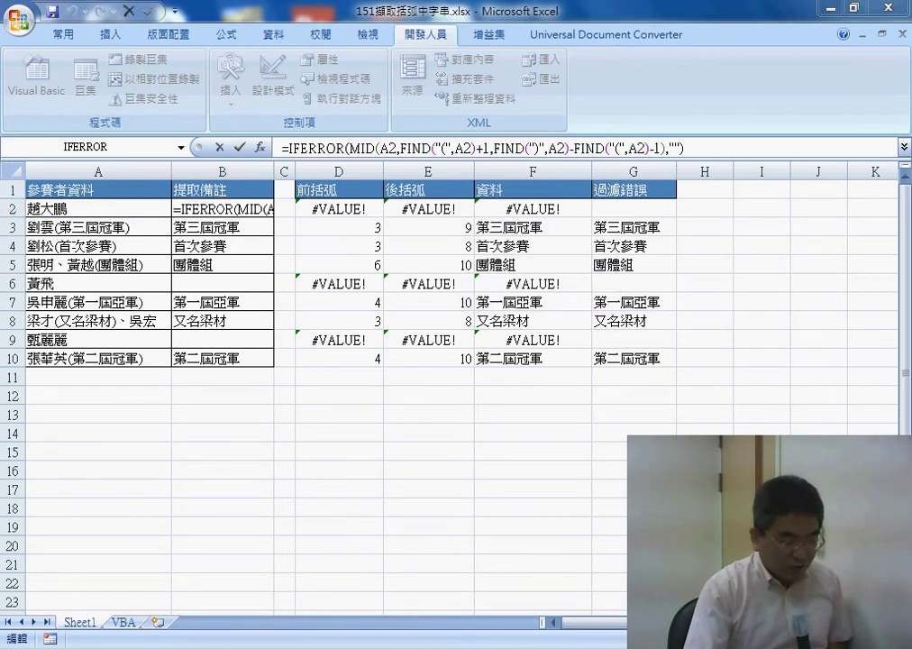
{"action": "left_click", "coordinate": [595, 581]}
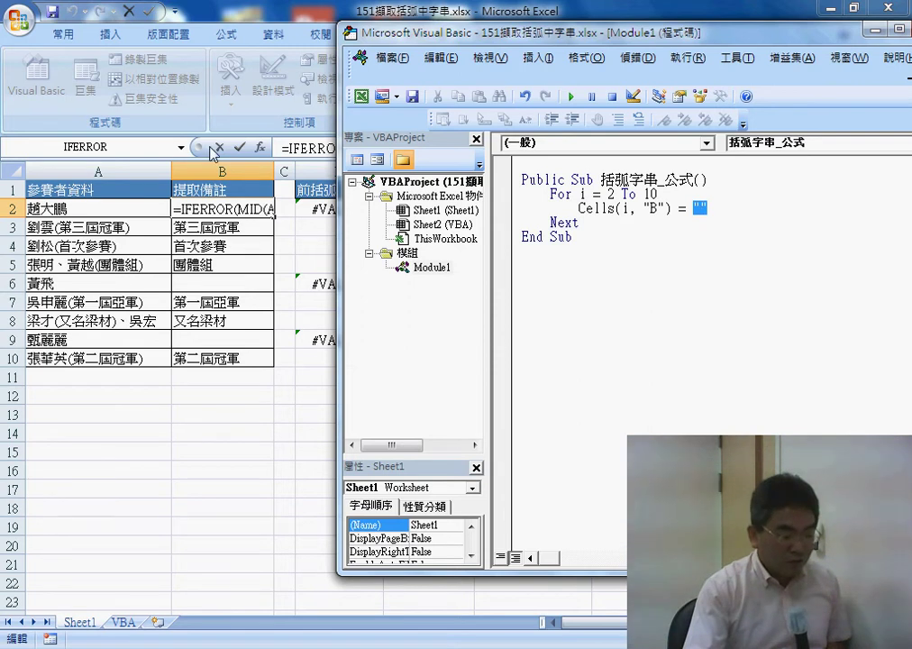
{"action": "left_click", "coordinate": [214, 149]}
{"action": "key", "text": "alt+Tab"}
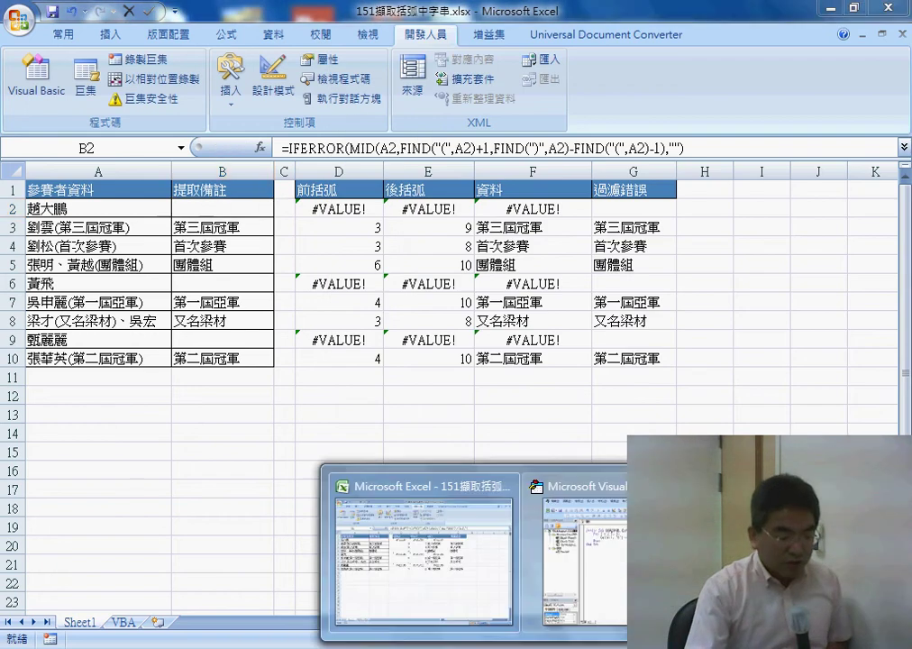
{"action": "type", "text": "\"B\") ="}
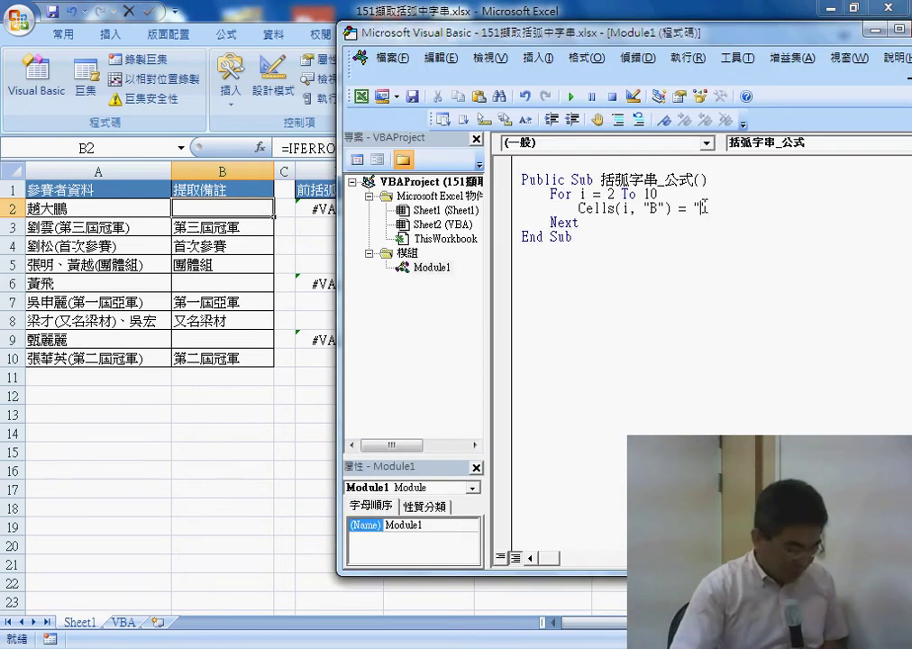
{"action": "type", "text": "\""}
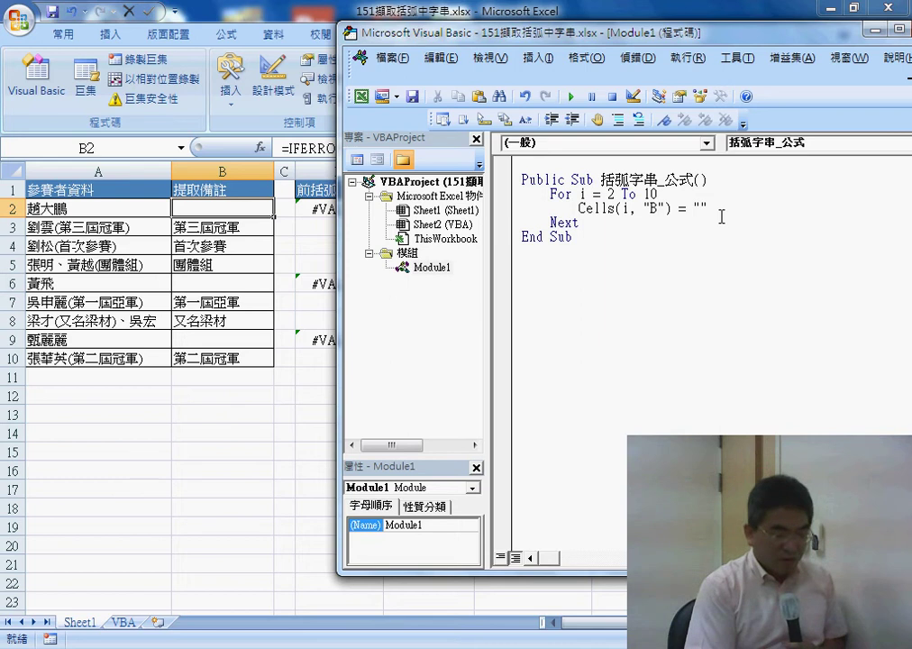
{"action": "key", "text": "ctrl+v"}
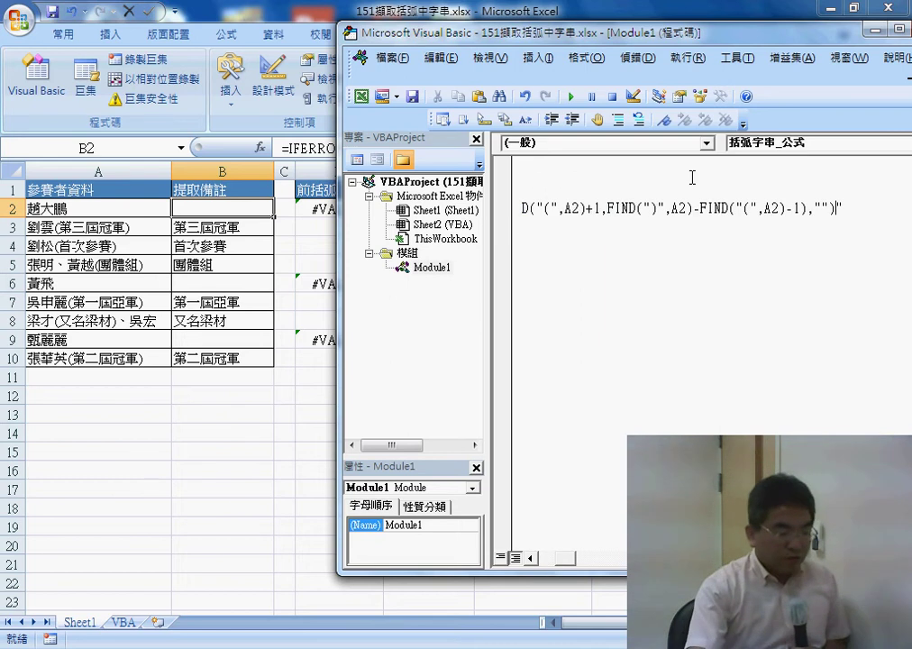
Widen the code editor and delete the IFERROR formula from between the quotes.
{"action": "left_click_drag", "start_coordinate": [577, 34], "coordinate": [349, 28]}
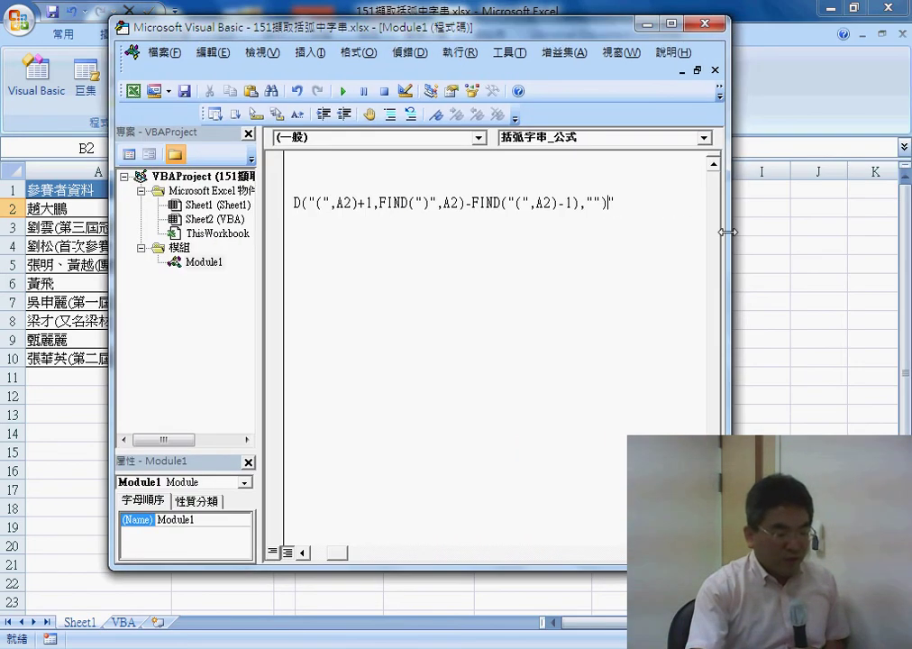
{"action": "left_click_drag", "start_coordinate": [727, 233], "coordinate": [869, 234]}
{"action": "left_click_drag", "start_coordinate": [380, 557], "coordinate": [346, 555]}
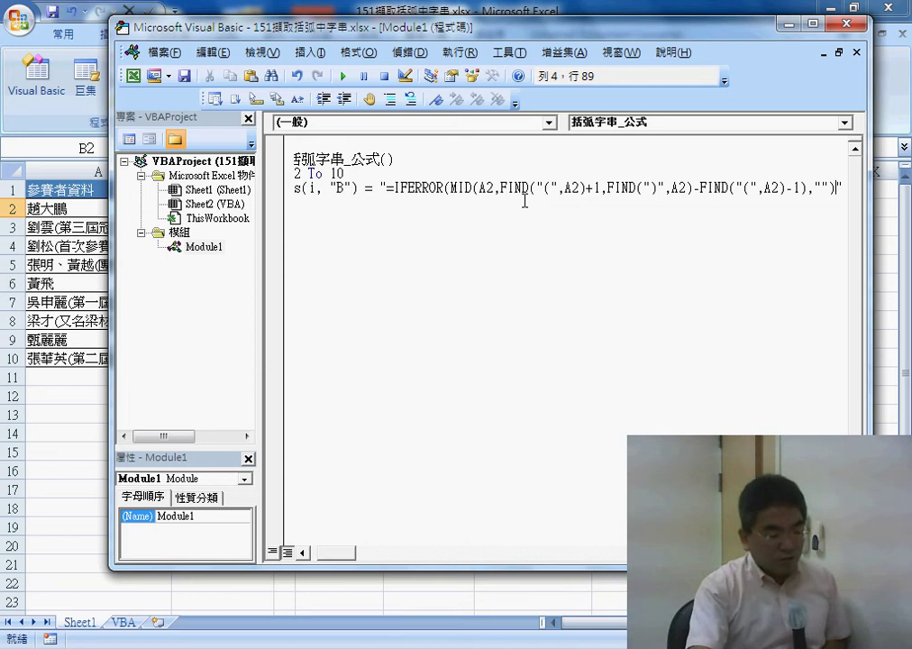
{"action": "left_click_drag", "start_coordinate": [389, 188], "coordinate": [834, 187]}
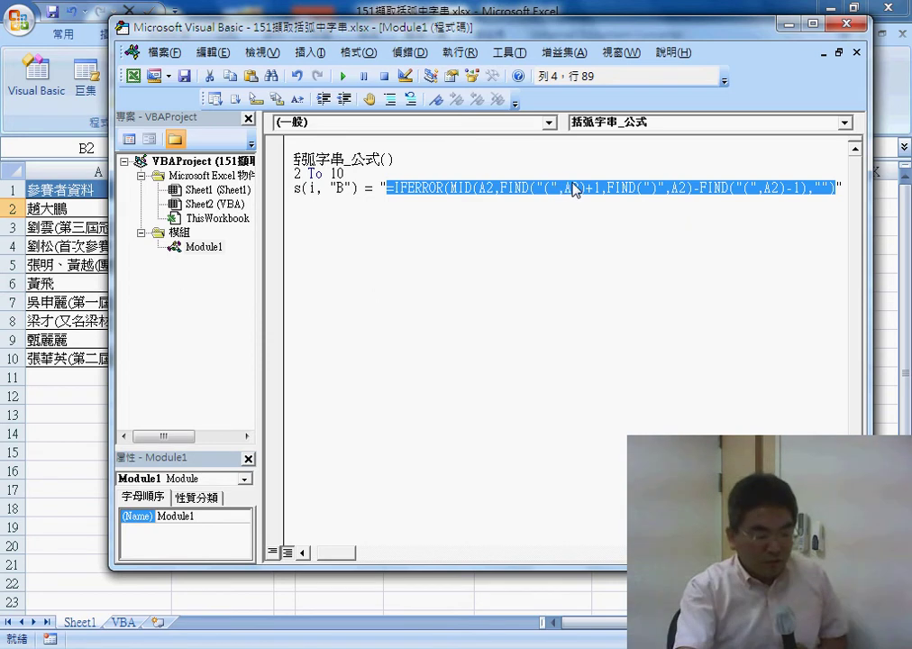
{"action": "left_click", "coordinate": [544, 190]}
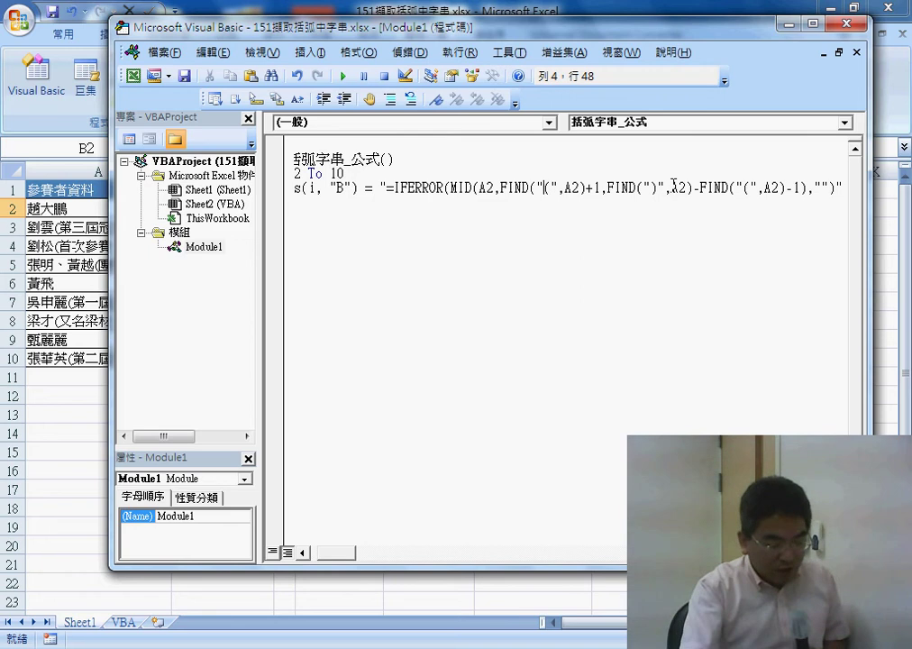
{"action": "left_click_drag", "start_coordinate": [836, 186], "coordinate": [386, 187]}
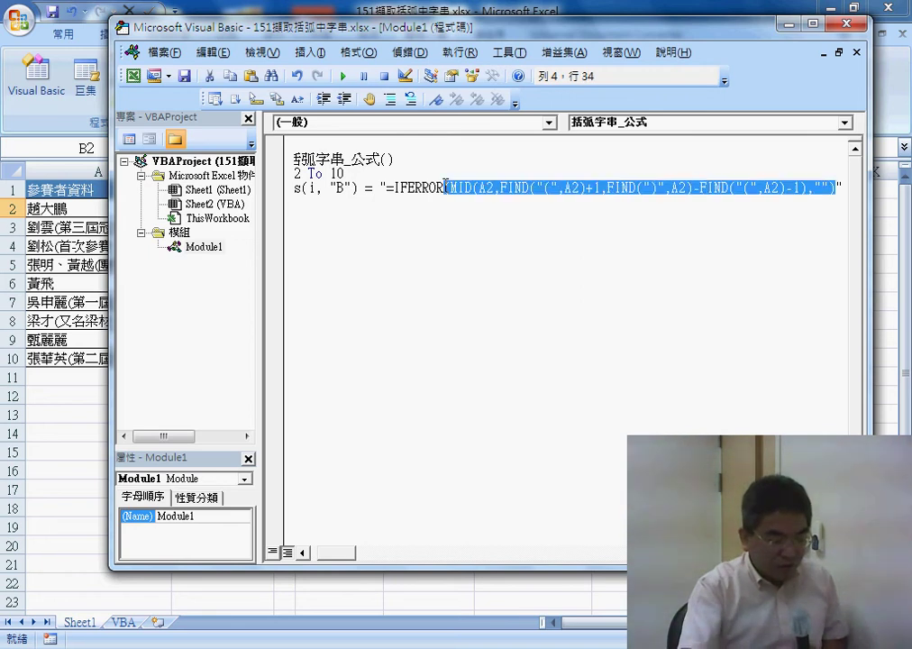
{"action": "key", "text": "Delete"}
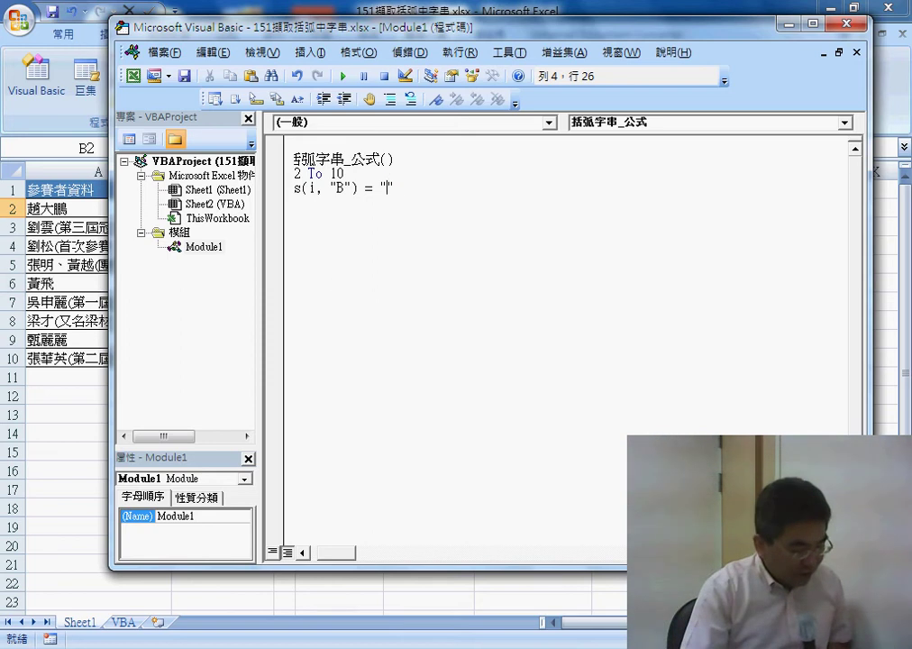
{"action": "key", "text": "super"}
Paste the IFERROR formula into a new Notepad window.
{"action": "left_click", "coordinate": [86, 487]}
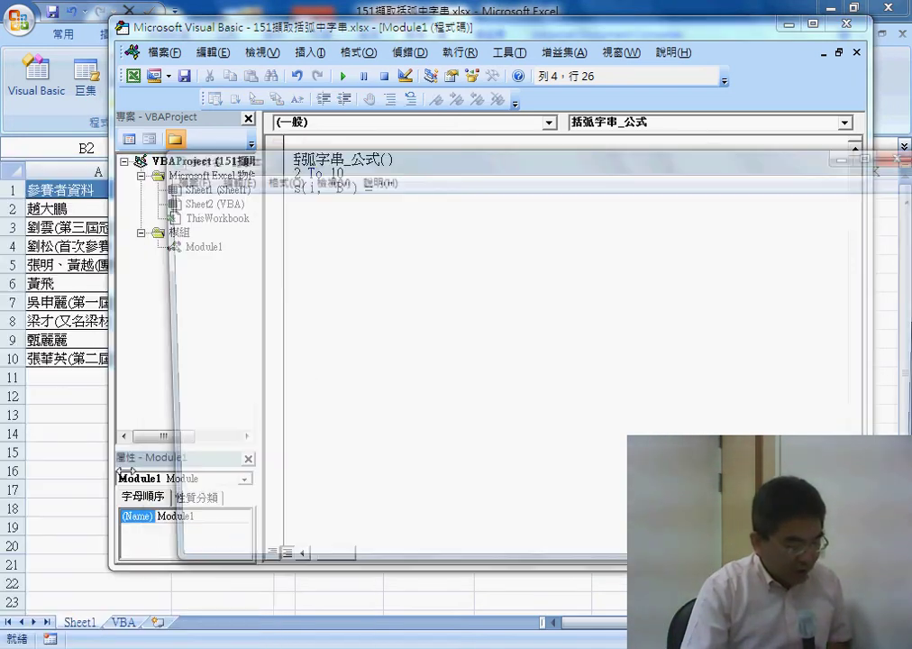
{"action": "right_click", "coordinate": [332, 340]}
{"action": "left_click", "coordinate": [406, 411]}
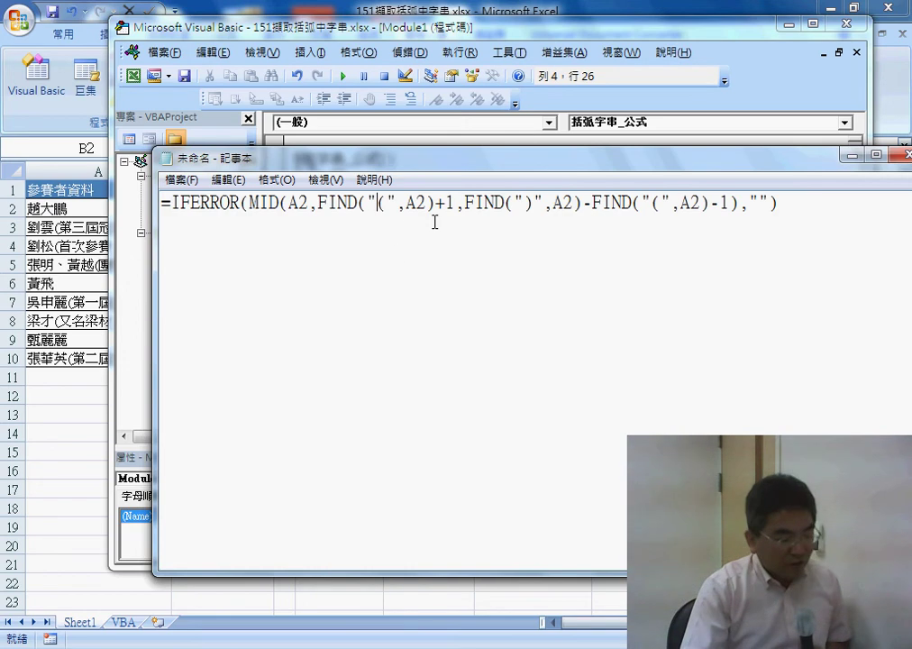
Replace every " with "" in the formula and copy the quote-doubled line.
{"action": "left_click", "coordinate": [228, 180]}
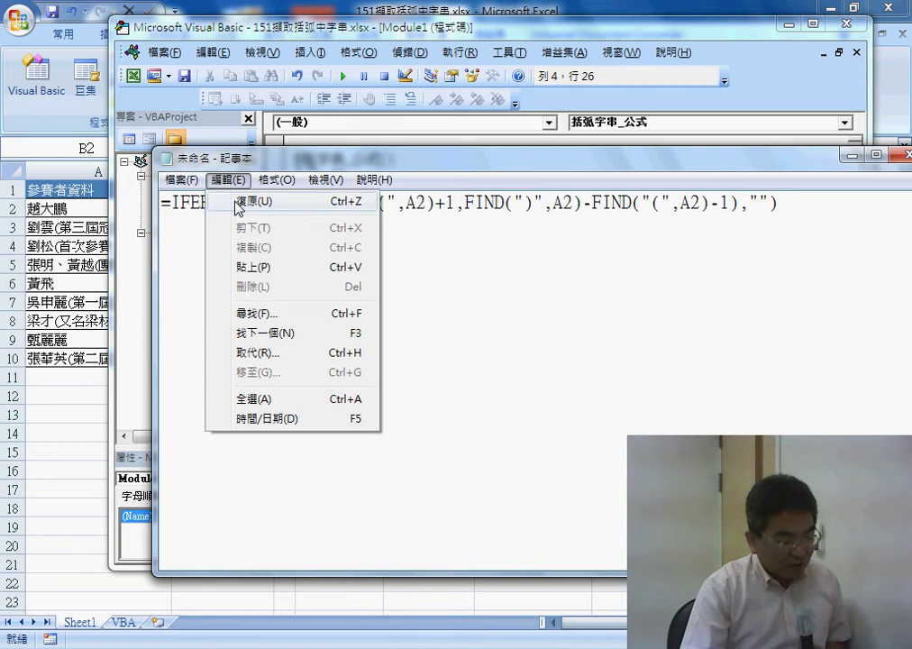
{"action": "left_click", "coordinate": [290, 353]}
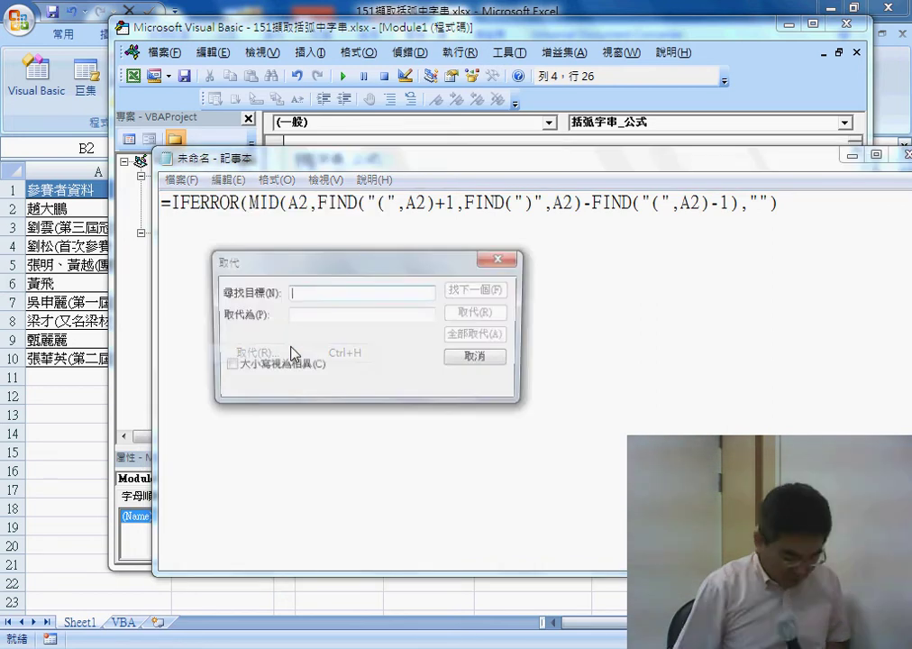
{"action": "type", "text": "\""}
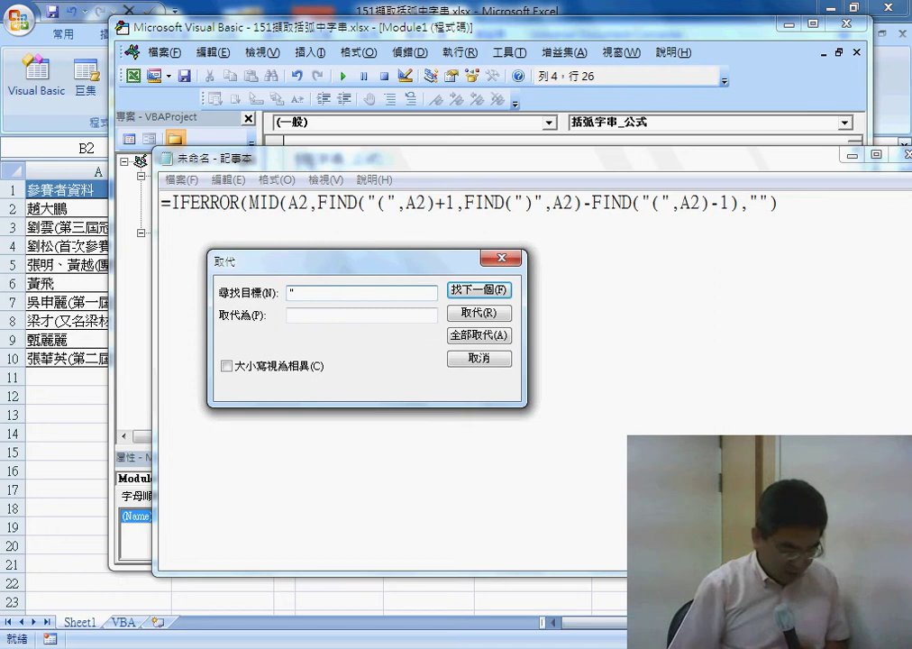
{"action": "key", "text": "Tab"}
{"action": "type", "text": "\"\""}
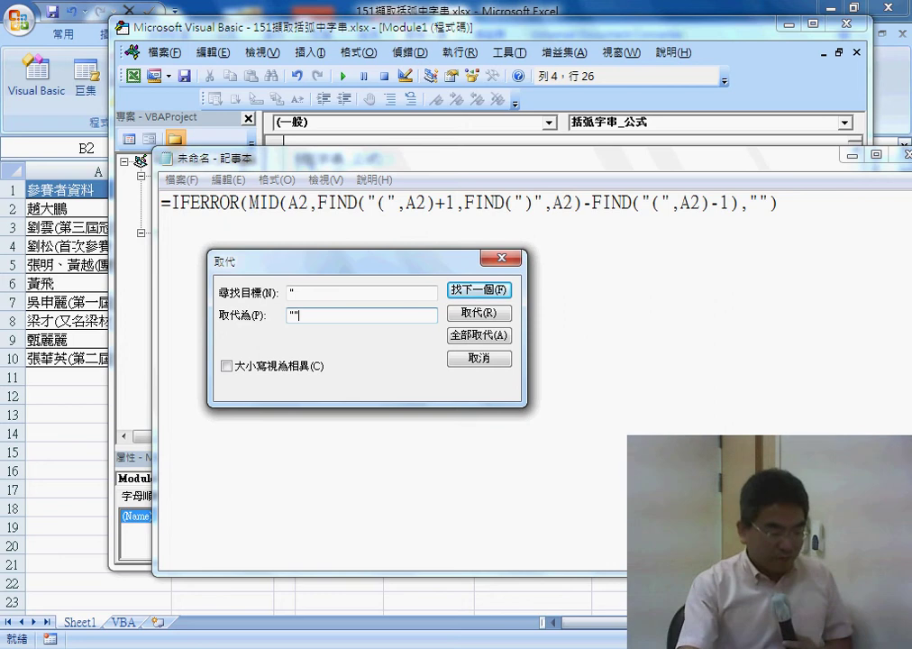
{"action": "left_click", "coordinate": [469, 337]}
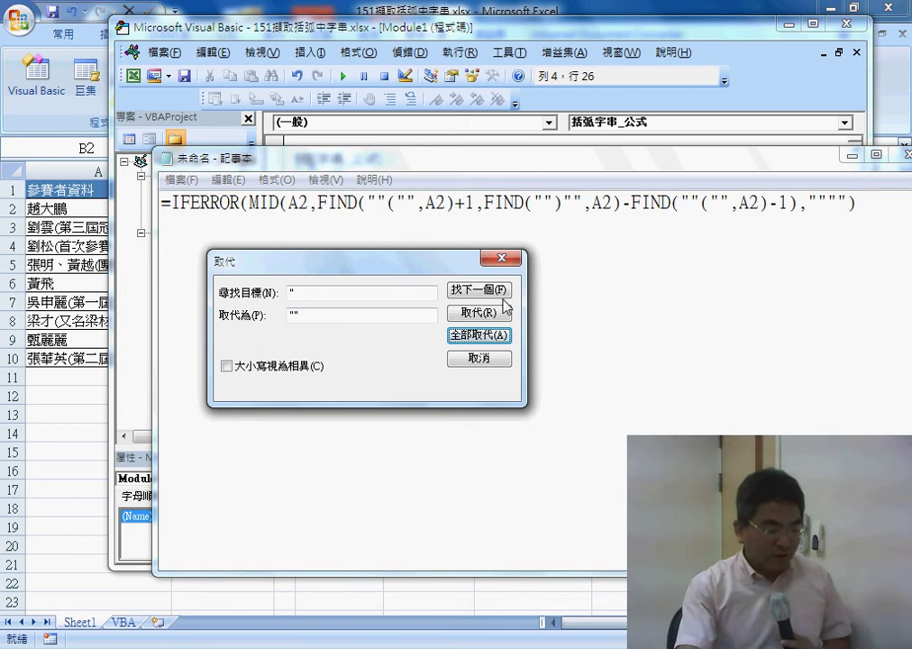
{"action": "left_click", "coordinate": [502, 259]}
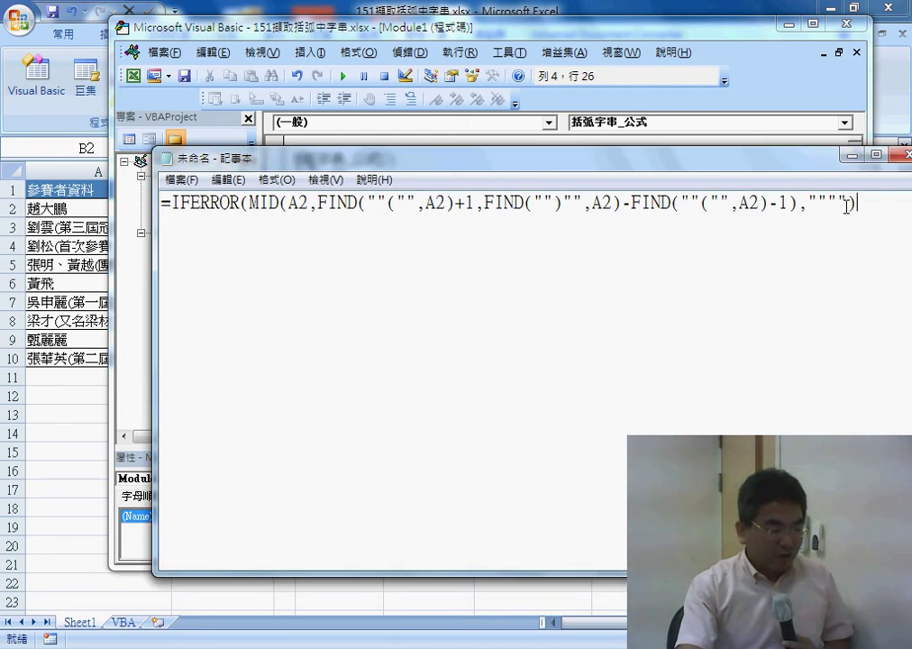
{"action": "left_click_drag", "start_coordinate": [848, 206], "coordinate": [147, 207]}
{"action": "right_click", "coordinate": [255, 203]}
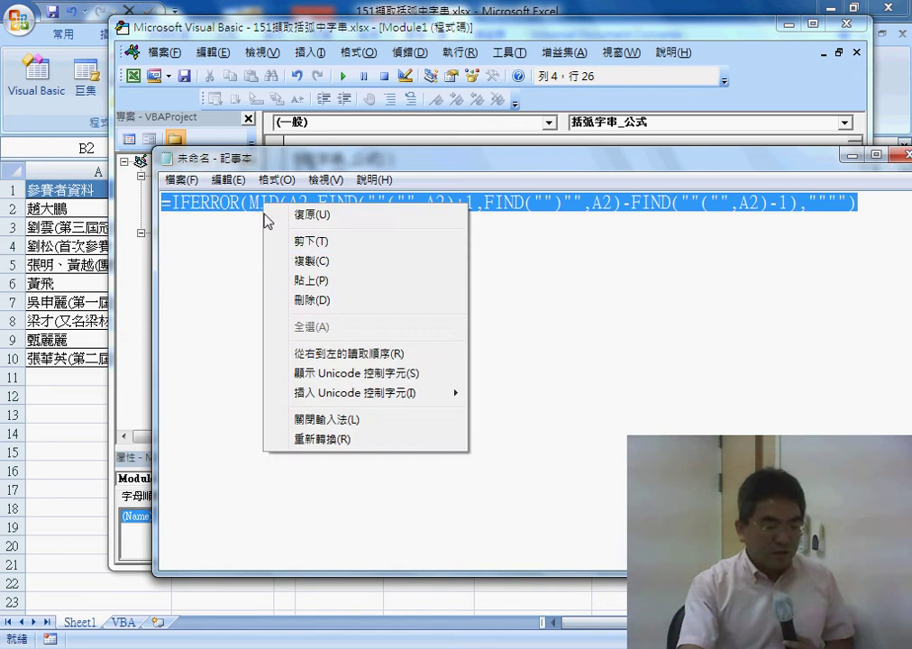
{"action": "left_click", "coordinate": [302, 264]}
Paste the quote-doubled IFERROR formula between the empty quotes of the Cells(i, "B") line.
{"action": "left_click", "coordinate": [848, 158]}
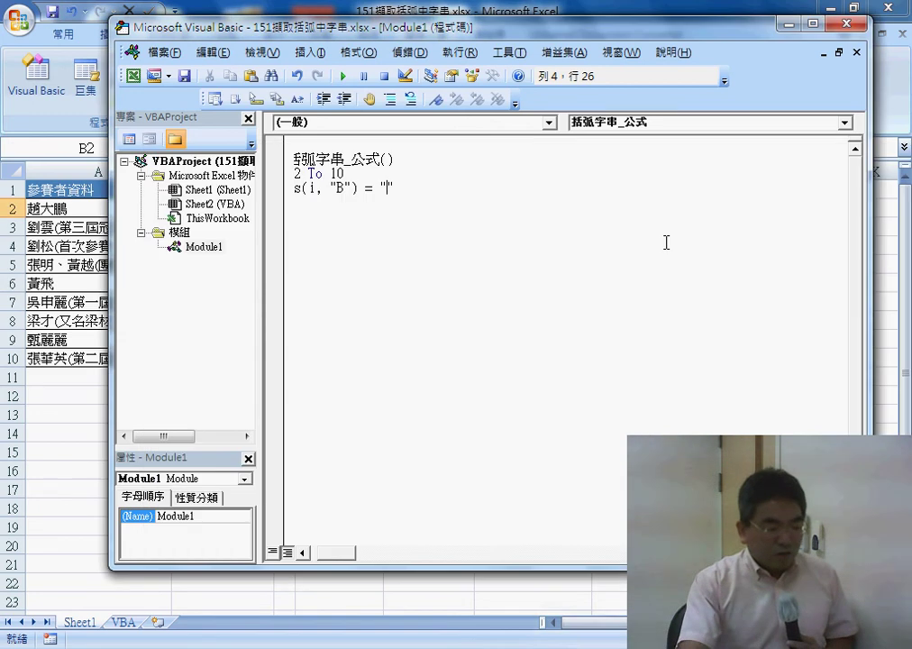
{"action": "right_click", "coordinate": [389, 187]}
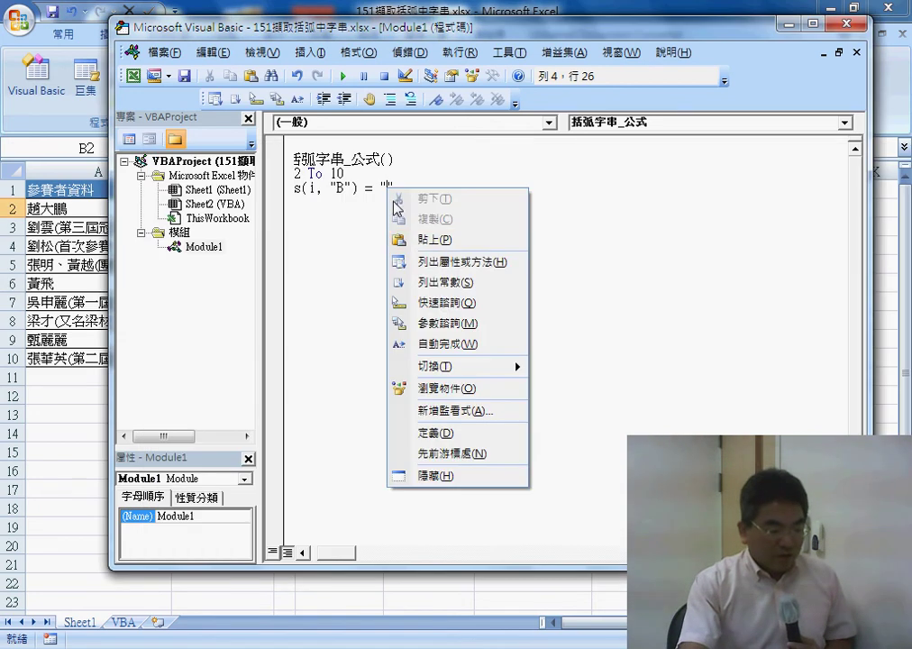
{"action": "left_click", "coordinate": [421, 241]}
{"action": "left_click_drag", "start_coordinate": [351, 554], "coordinate": [326, 559]}
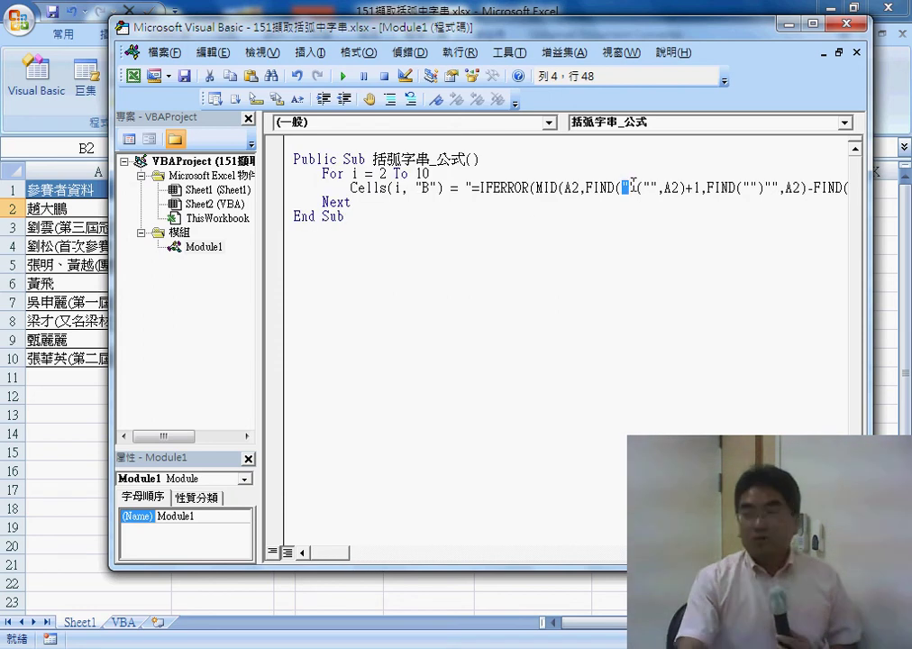
{"action": "left_click_drag", "start_coordinate": [630, 184], "coordinate": [634, 184]}
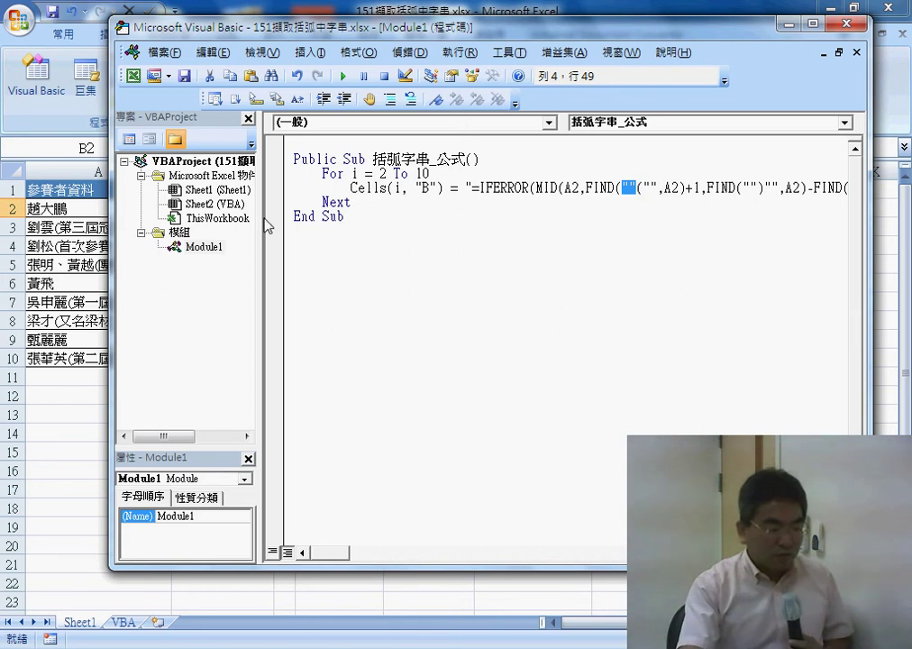
Narrow the Project pane and move the editor aside to show the worksheet's columns A and B.
{"action": "left_click_drag", "start_coordinate": [261, 225], "coordinate": [204, 225]}
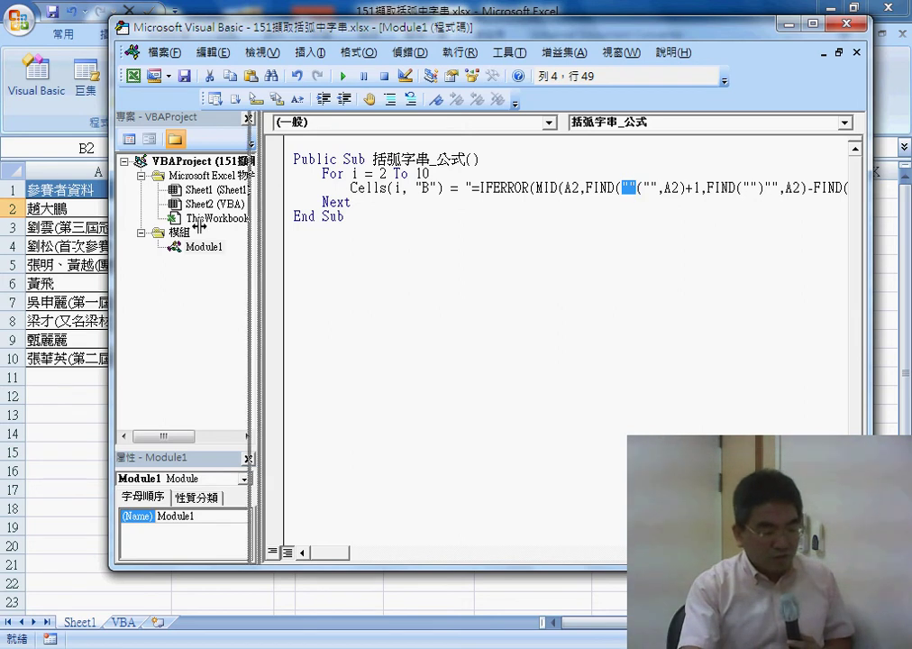
{"action": "left_click_drag", "start_coordinate": [512, 190], "coordinate": [521, 189]}
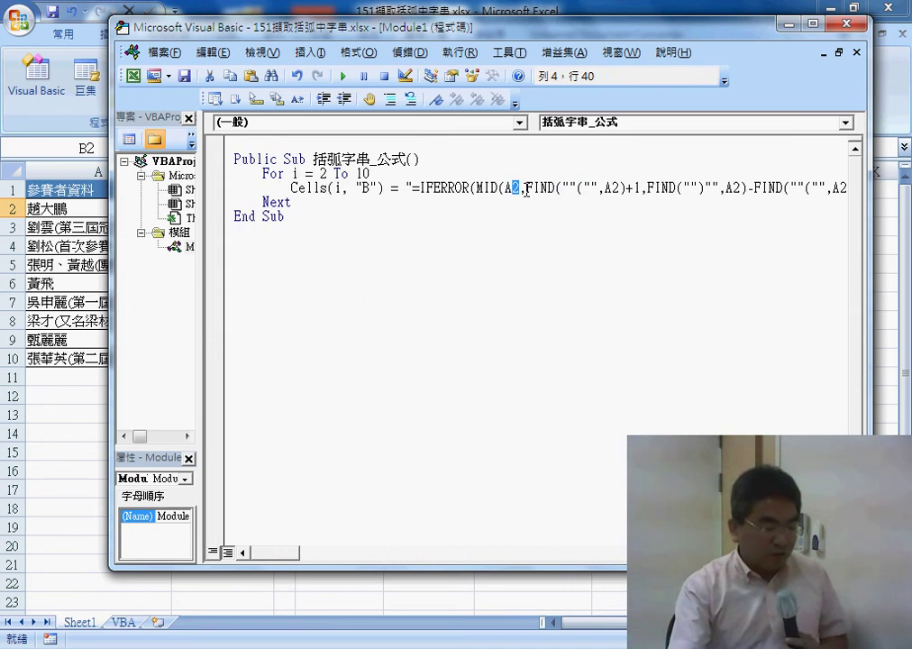
{"action": "left_click_drag", "start_coordinate": [297, 27], "coordinate": [486, 49]}
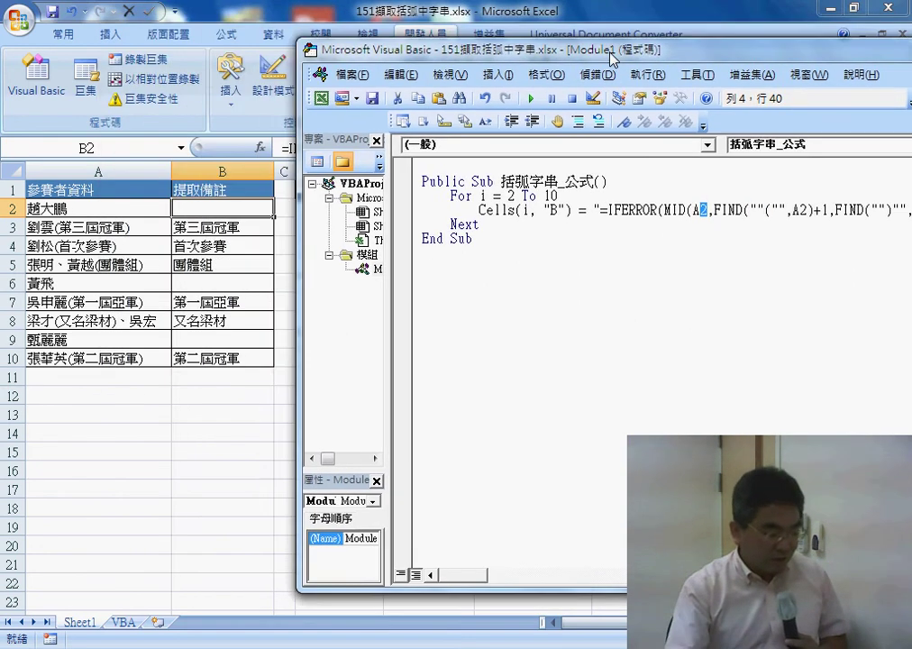
{"action": "left_click", "coordinate": [126, 628]}
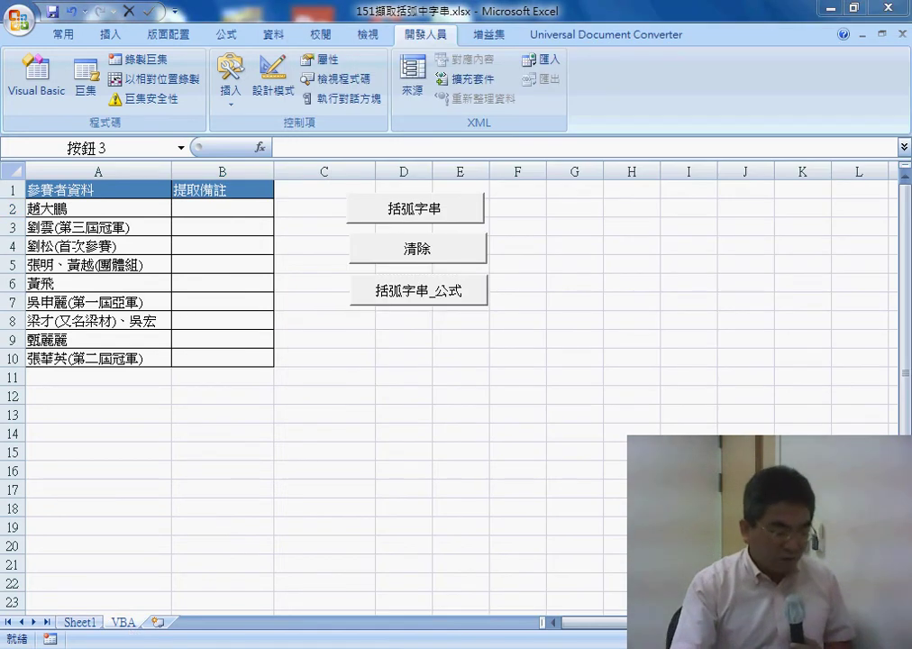
Run the formula macro from the editor and select B2–B4 to check the results.
{"action": "left_click", "coordinate": [611, 569]}
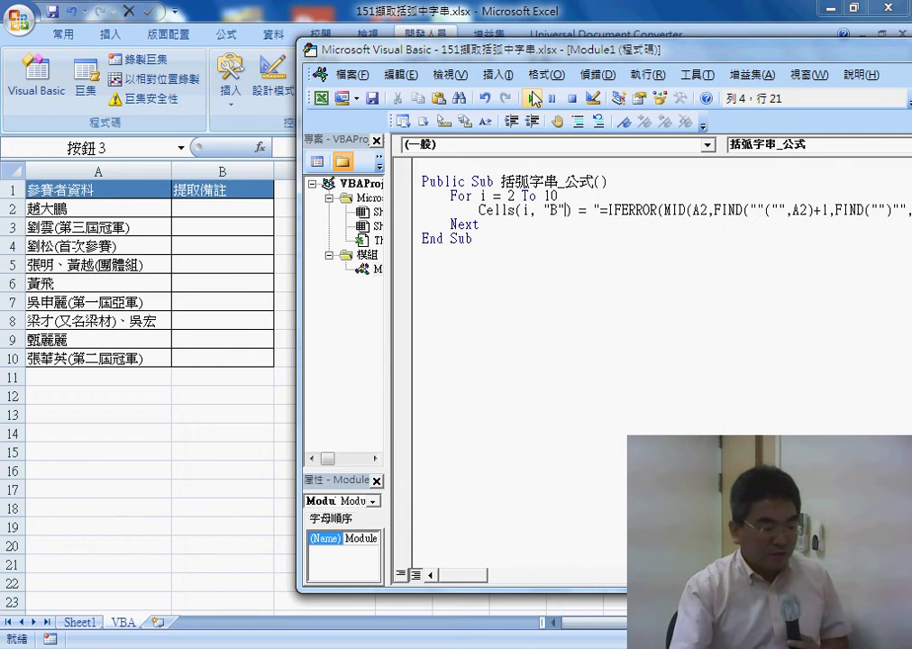
{"action": "left_click", "coordinate": [533, 99]}
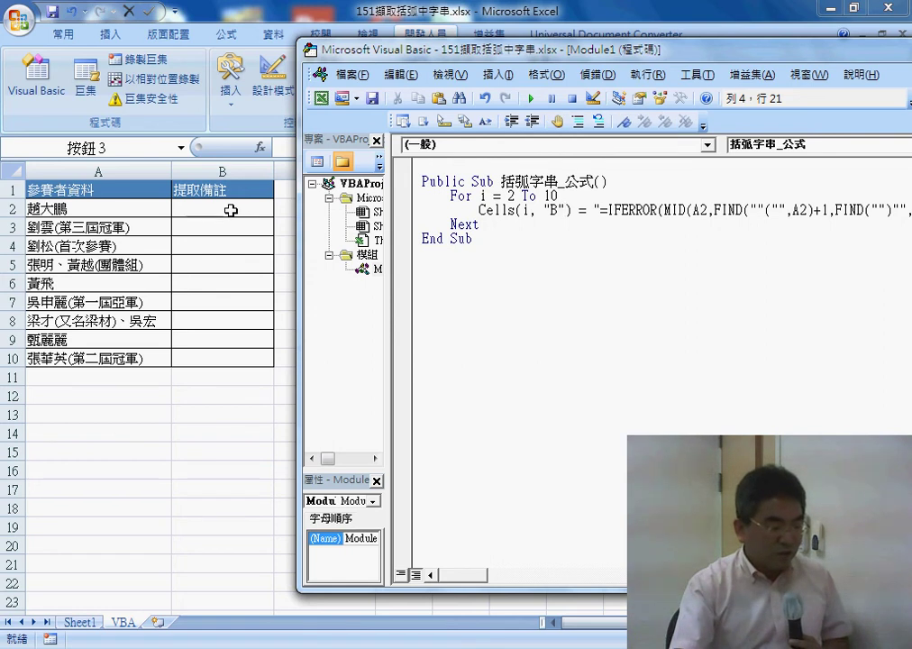
{"action": "left_click", "coordinate": [230, 212]}
{"action": "left_click", "coordinate": [234, 227]}
{"action": "left_click", "coordinate": [234, 246]}
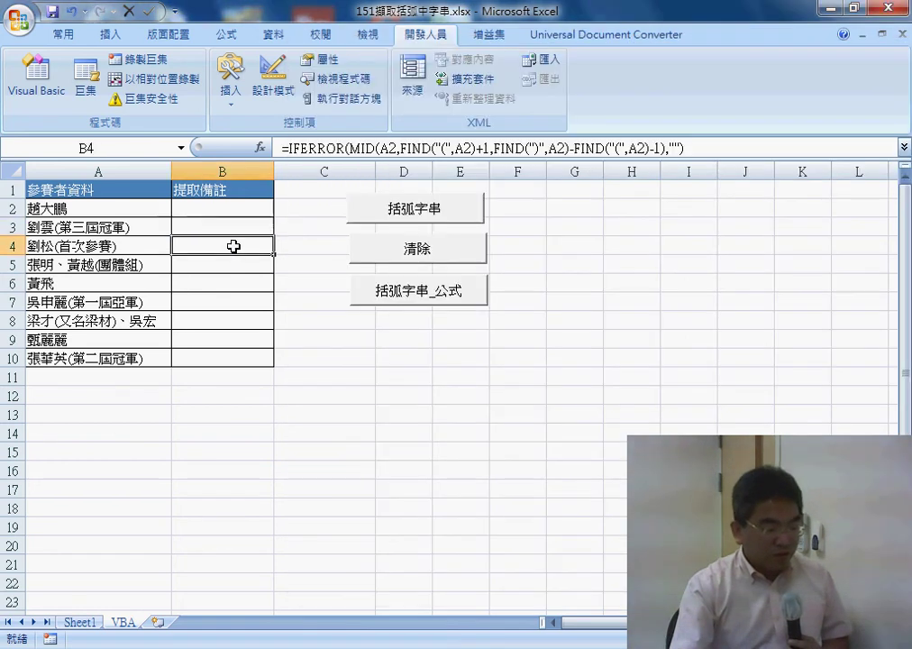
Open B4's formula, then check the formulas in B4, B5, B7 and B2.
{"action": "double_click", "coordinate": [391, 148]}
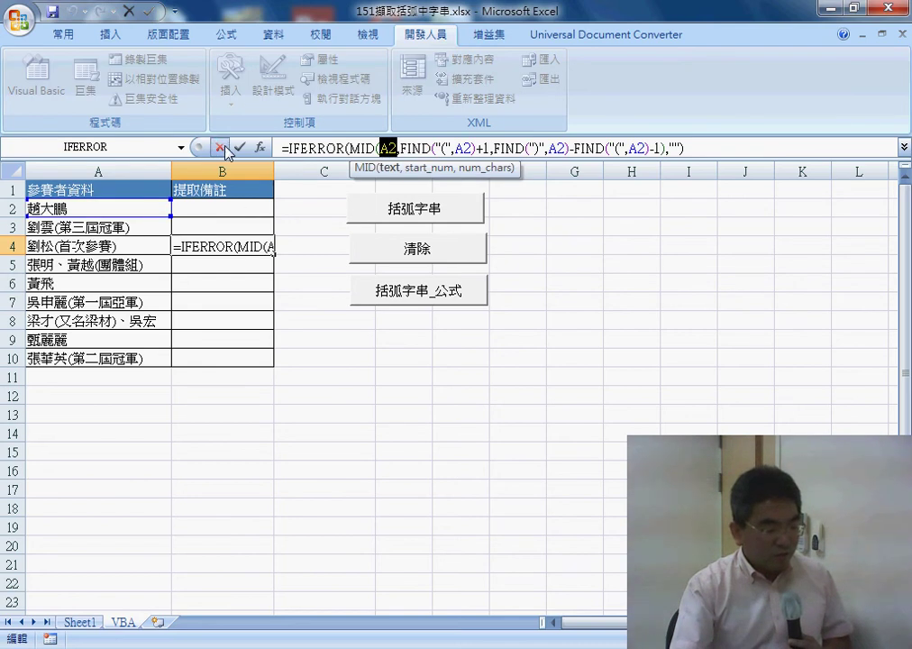
{"action": "left_click", "coordinate": [219, 146]}
{"action": "left_click", "coordinate": [226, 208]}
{"action": "left_click", "coordinate": [229, 245]}
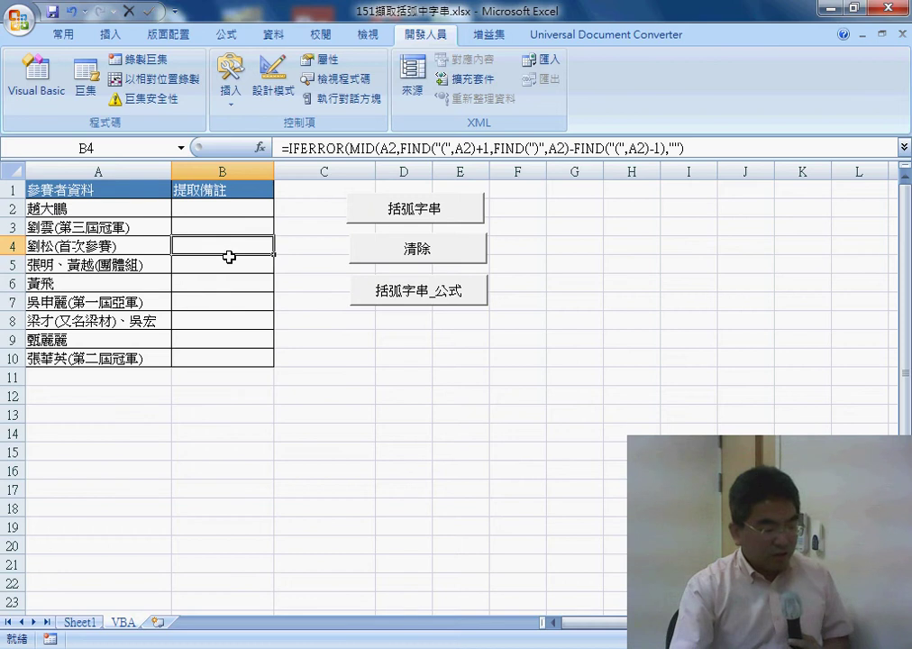
{"action": "left_click", "coordinate": [230, 264]}
{"action": "left_click", "coordinate": [235, 300]}
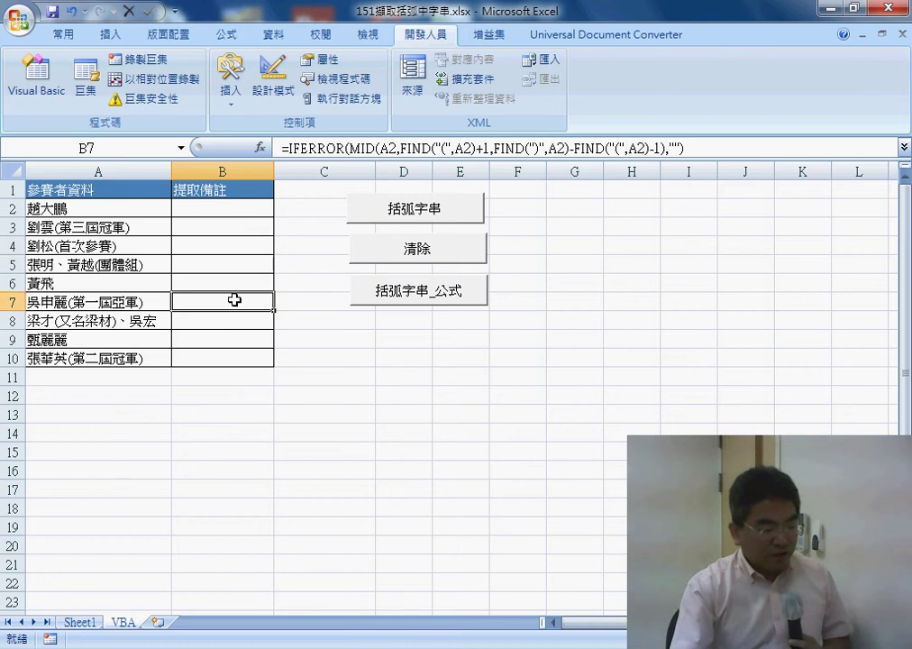
{"action": "left_click", "coordinate": [238, 210]}
Open B2's formula to confirm it reads fixed A2, then return to the VBE with Alt+F11.
{"action": "left_click", "coordinate": [389, 148]}
{"action": "left_click_drag", "start_coordinate": [388, 148], "coordinate": [398, 148]}
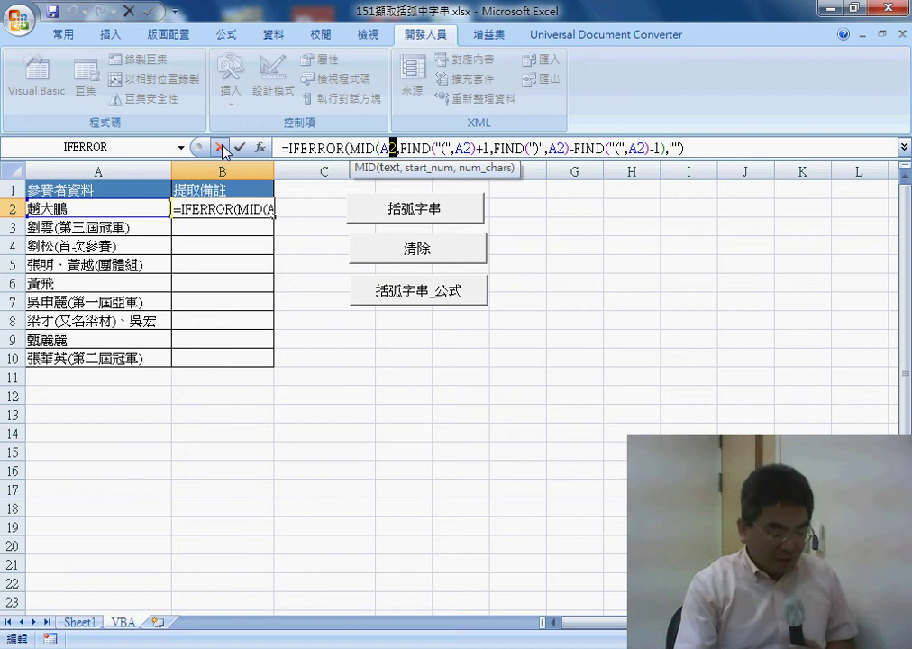
{"action": "left_click", "coordinate": [220, 147]}
{"action": "key", "text": "alt+F11"}
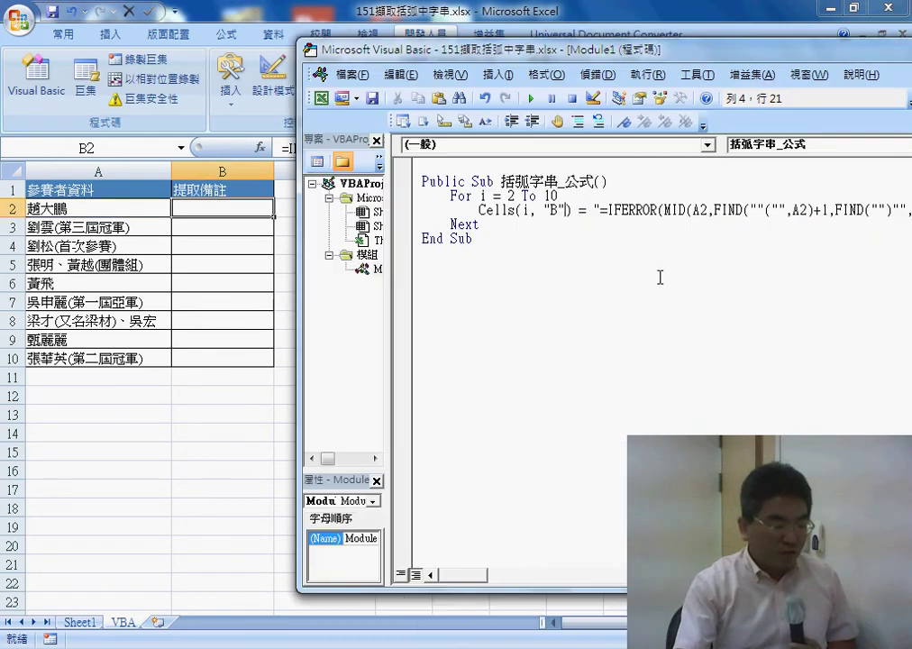
Try replacing the 2 in MID(A2 with i, then undo the change.
{"action": "left_click_drag", "start_coordinate": [652, 60], "coordinate": [402, 47]}
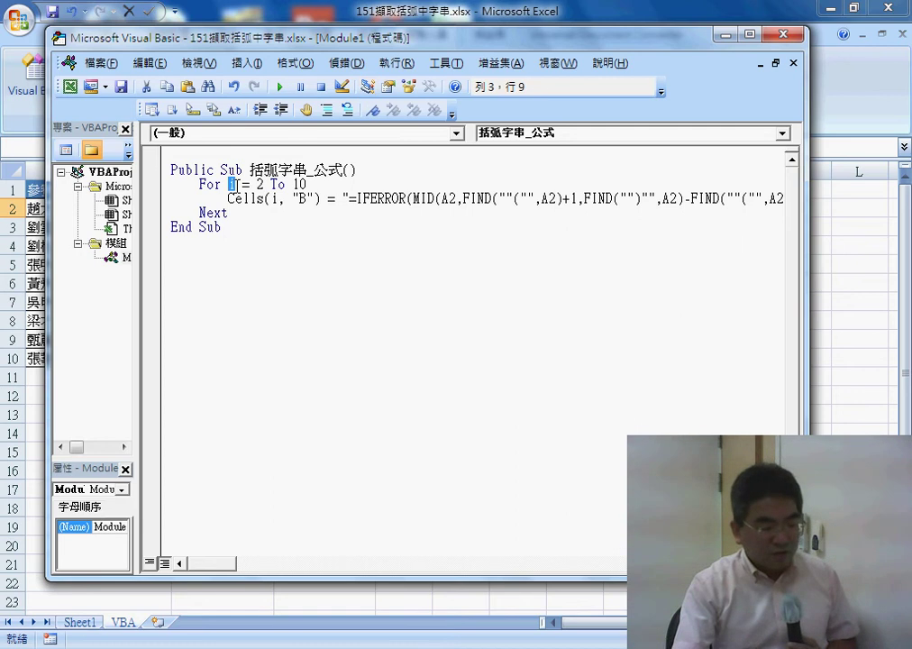
{"action": "left_click_drag", "start_coordinate": [449, 199], "coordinate": [456, 198]}
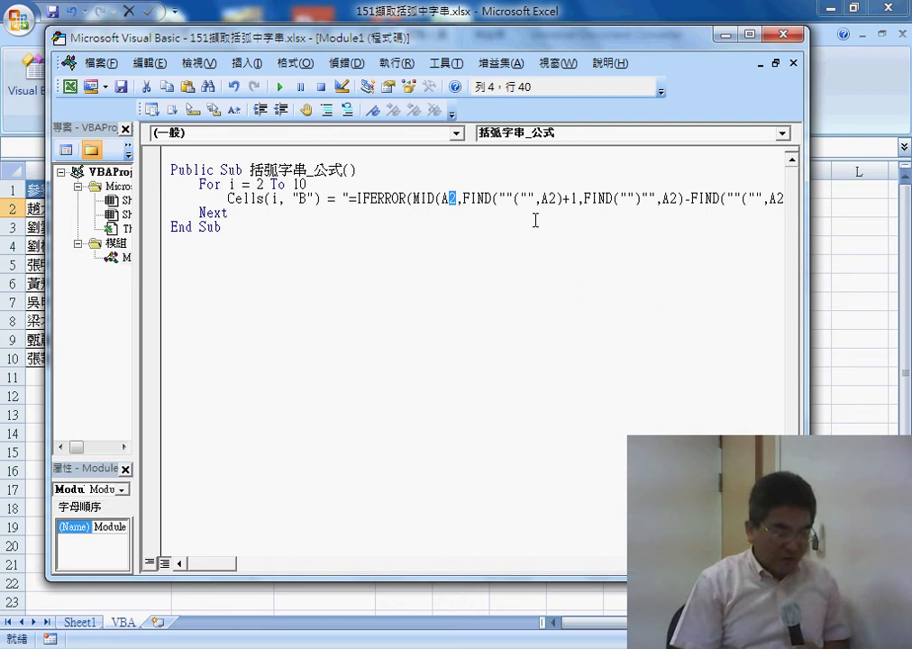
{"action": "type", "text": "i"}
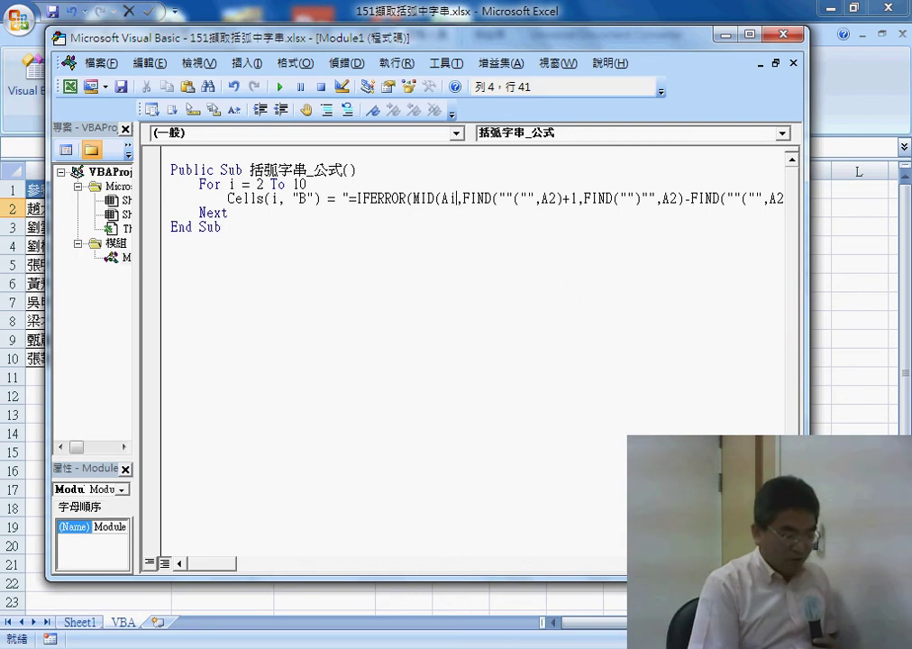
{"action": "key", "text": "ctrl+z"}
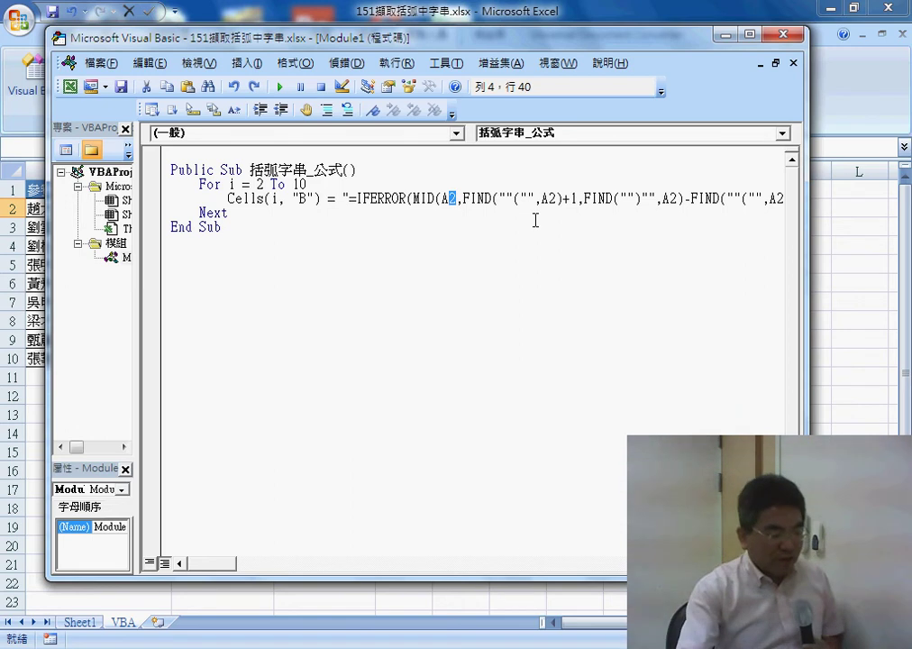
{"action": "left_click", "coordinate": [456, 196]}
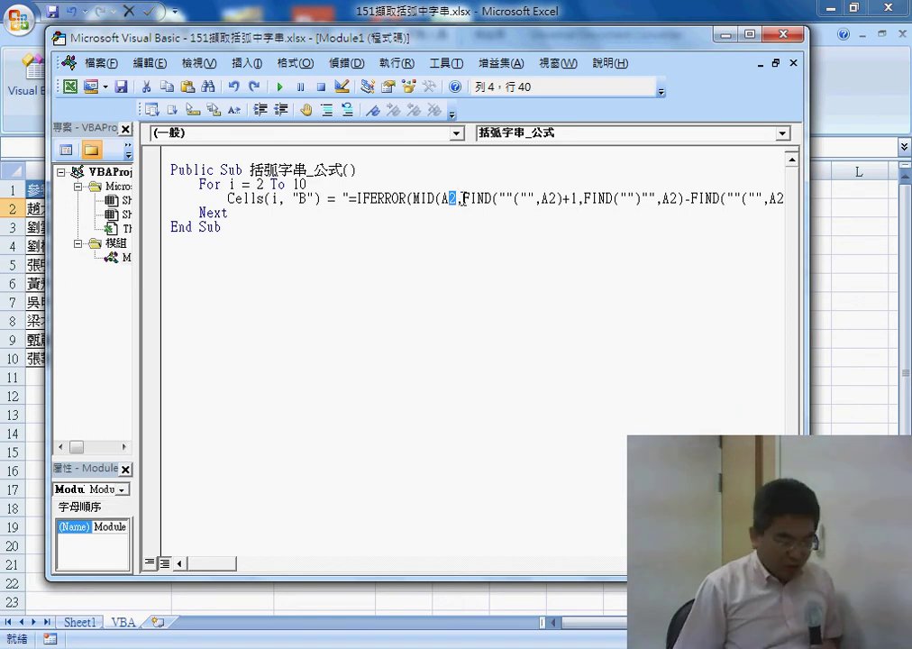
Insert quotes and & i & so MID's reference reads A" & i & " with proper spacing.
{"action": "type", "text": "\"\""}
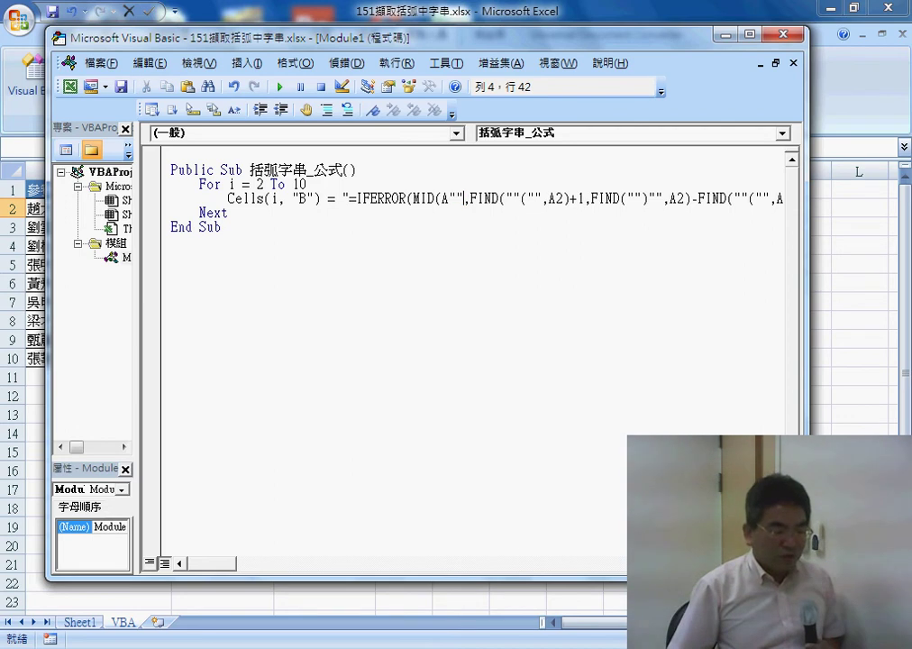
{"action": "left_click", "coordinate": [457, 197]}
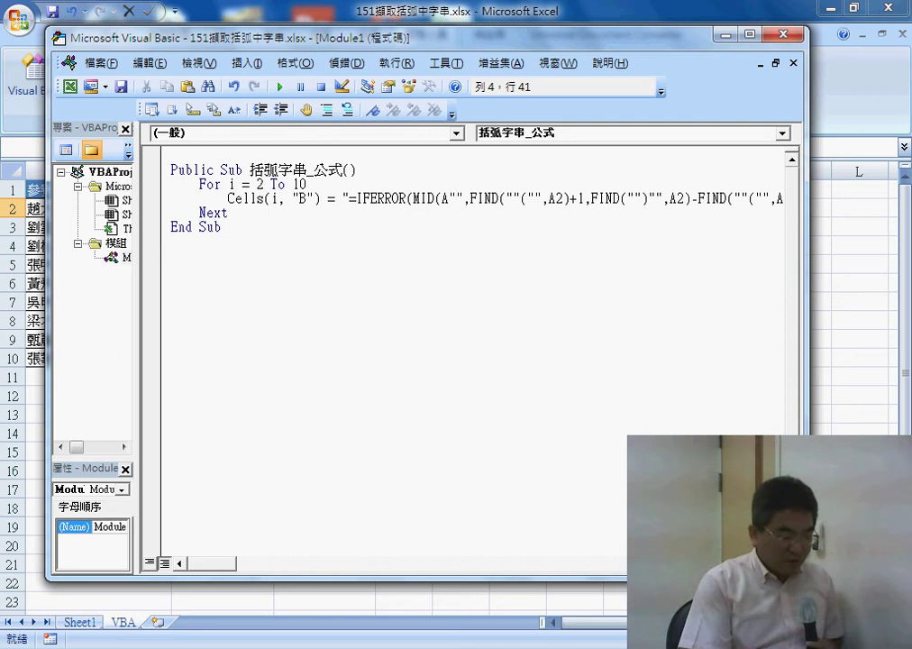
{"action": "type", "text": "&&"}
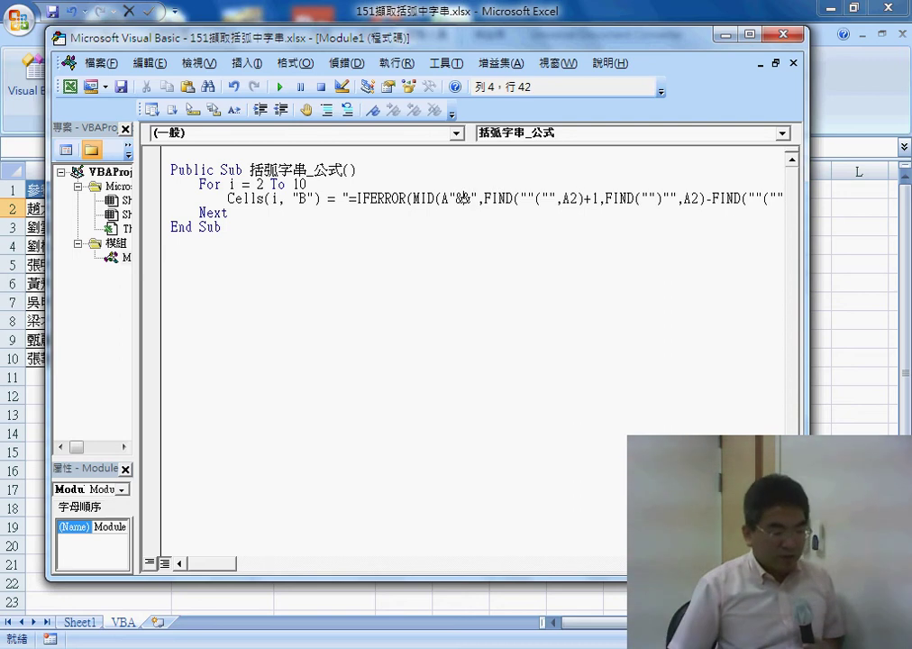
{"action": "type", "text": "i"}
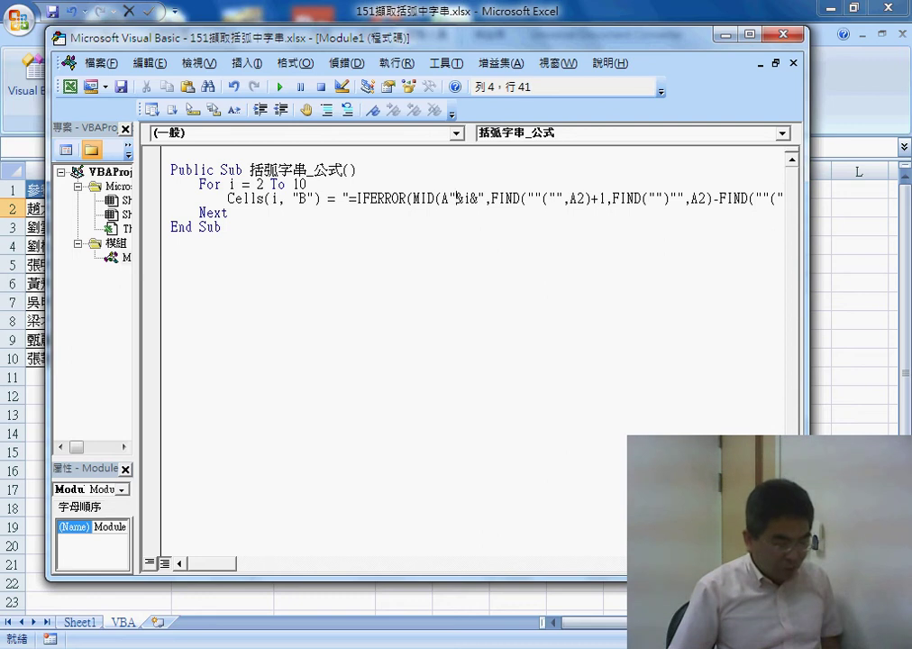
{"action": "key", "text": "Right"}
{"action": "key", "text": "space"}
{"action": "key", "text": "Right"}
{"action": "key", "text": "space"}
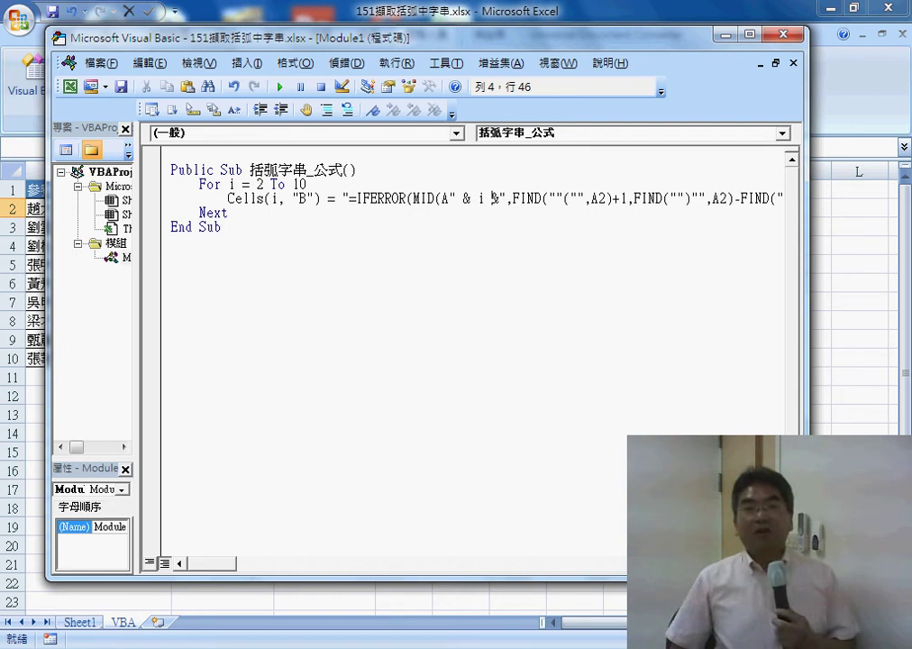
{"action": "key", "text": "Right"}
{"action": "key", "text": "space"}
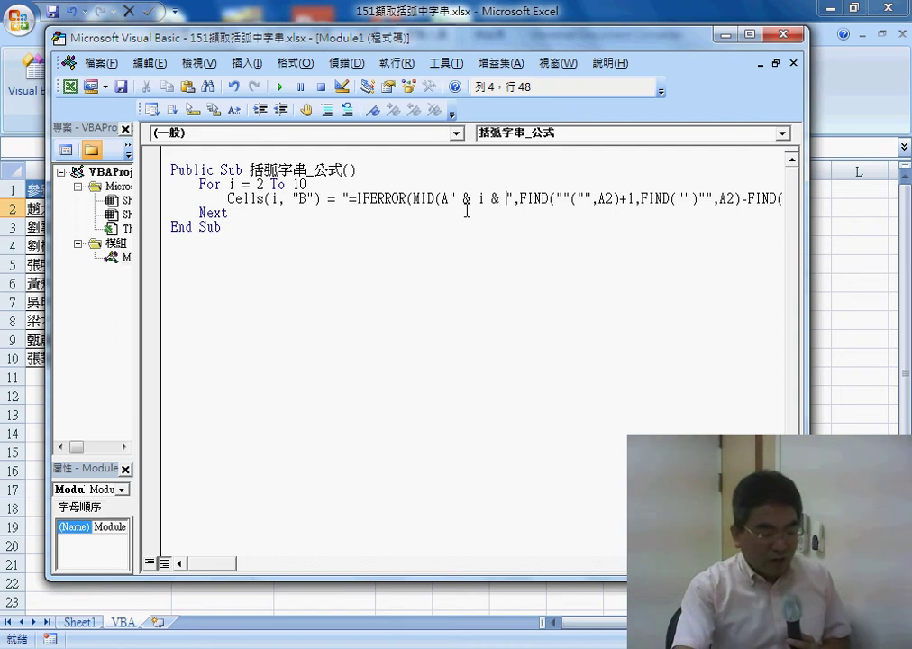
{"action": "left_click_drag", "start_coordinate": [458, 197], "coordinate": [345, 200]}
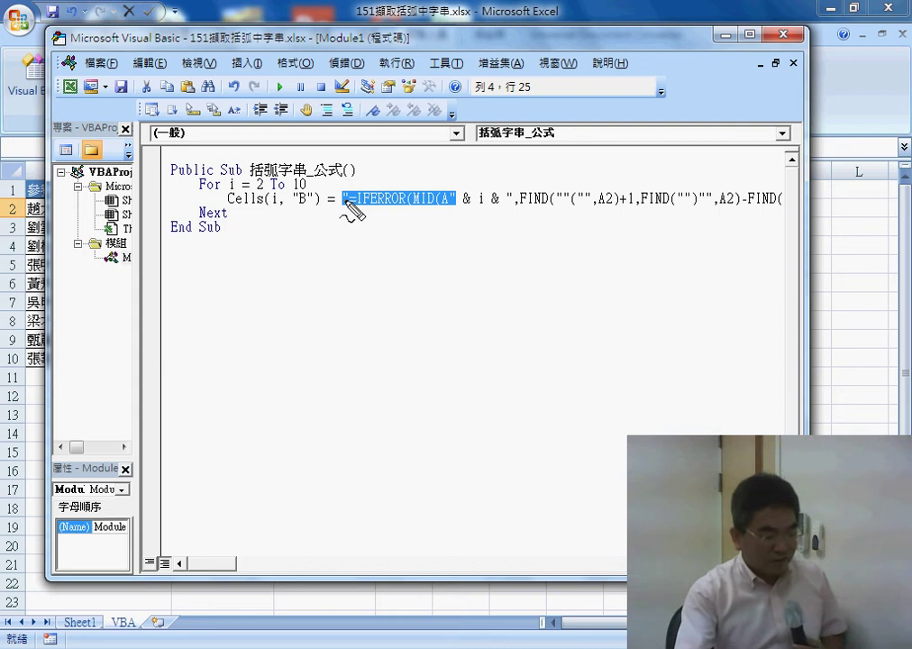
{"action": "mouse_move", "coordinate": [285, 329]}
{"action": "left_mouse_down"}
{"action": "mouse_move", "coordinate": [306, 291]}
{"action": "mouse_move", "coordinate": [557, 294]}
{"action": "mouse_move", "coordinate": [554, 331]}
{"action": "left_mouse_up"}
{"action": "left_click_drag", "start_coordinate": [312, 324], "coordinate": [555, 332]}
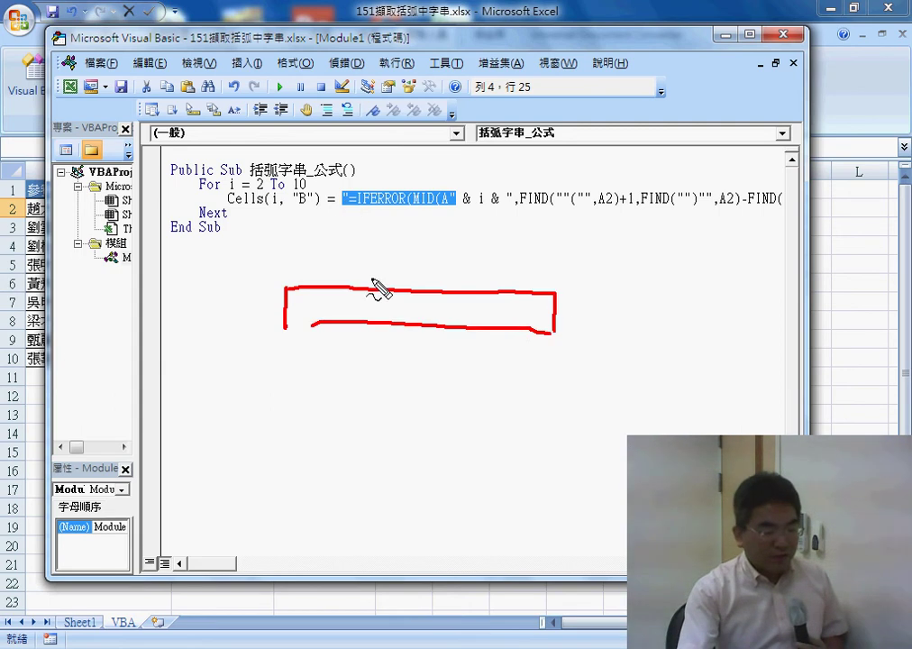
{"action": "left_click_drag", "start_coordinate": [359, 267], "coordinate": [361, 336]}
{"action": "left_click_drag", "start_coordinate": [389, 264], "coordinate": [392, 344]}
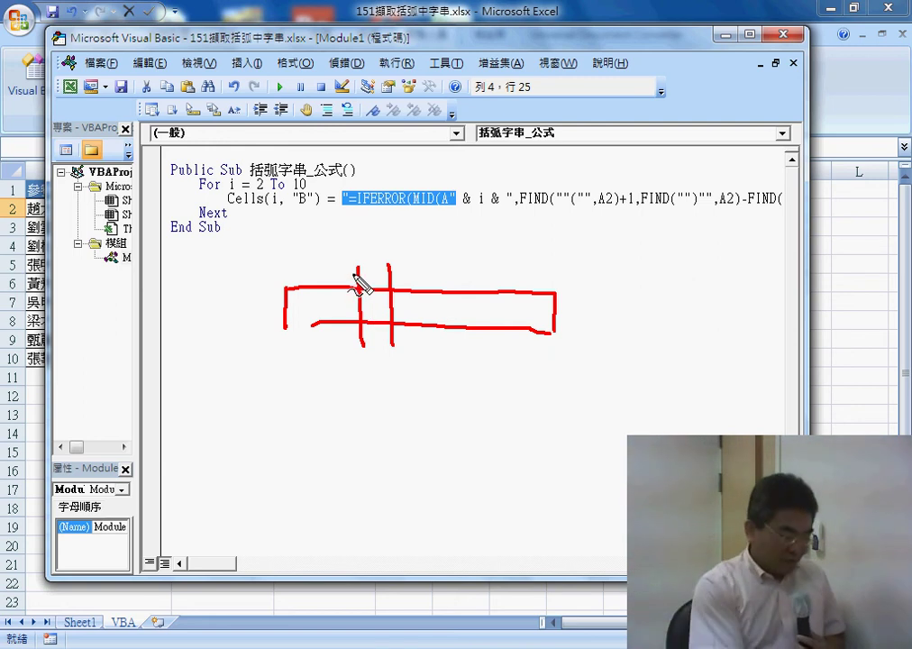
{"action": "key", "text": "Escape"}
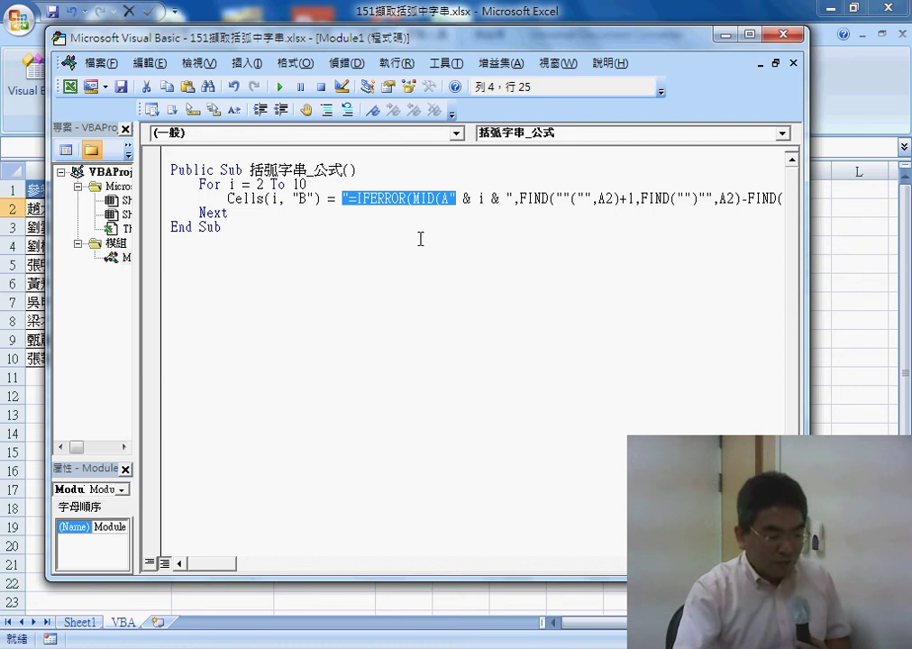
{"action": "left_click", "coordinate": [435, 239]}
{"action": "left_click_drag", "start_coordinate": [343, 197], "coordinate": [679, 200]}
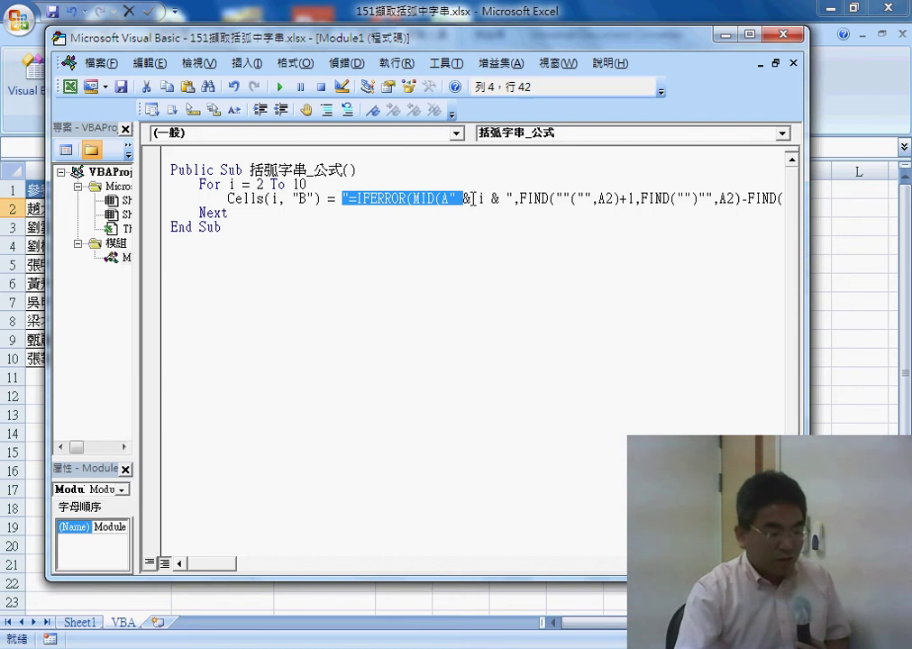
{"action": "left_click", "coordinate": [507, 197]}
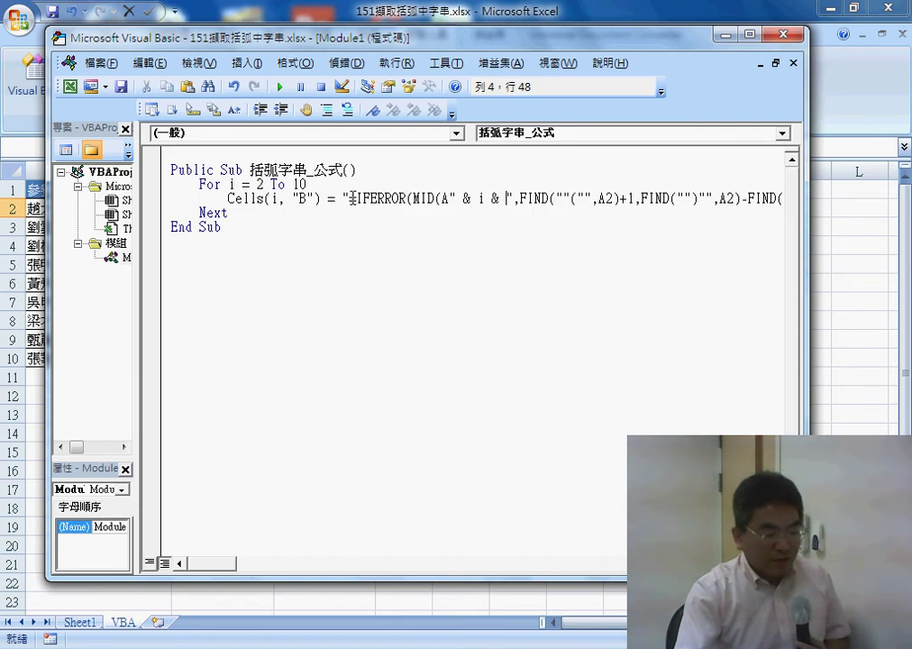
{"action": "left_click_drag", "start_coordinate": [345, 198], "coordinate": [445, 199]}
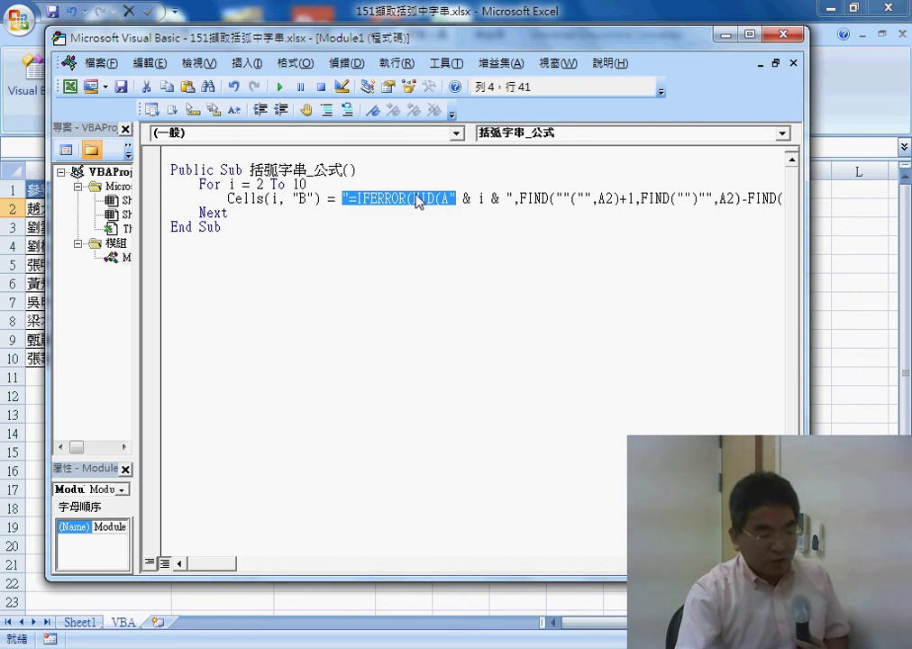
{"action": "left_click_drag", "start_coordinate": [504, 198], "coordinate": [717, 200]}
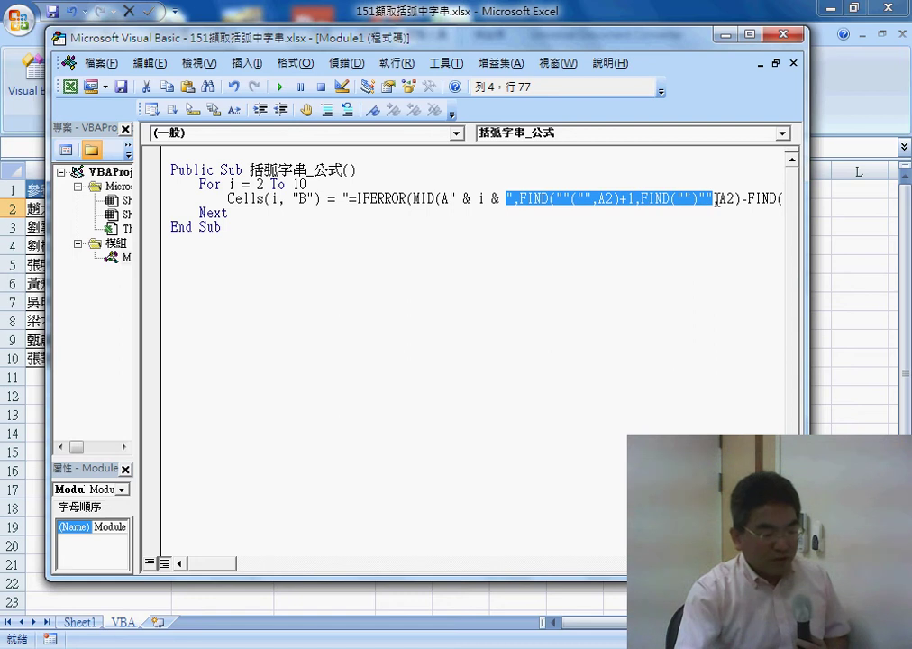
{"action": "left_click", "coordinate": [464, 198]}
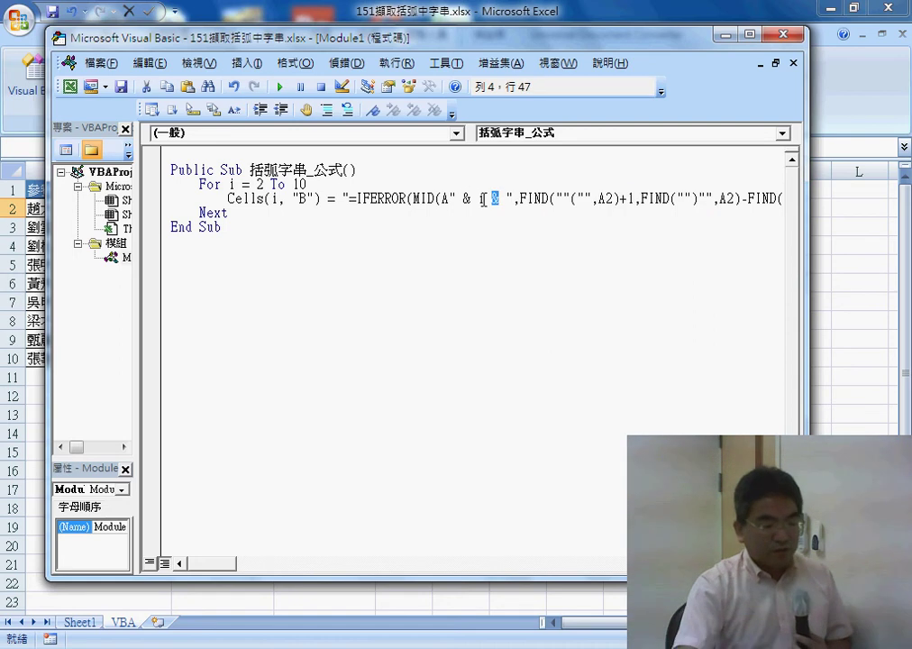
{"action": "key", "text": "Left"}
{"action": "key", "text": "Left"}
{"action": "key", "text": "Left"}
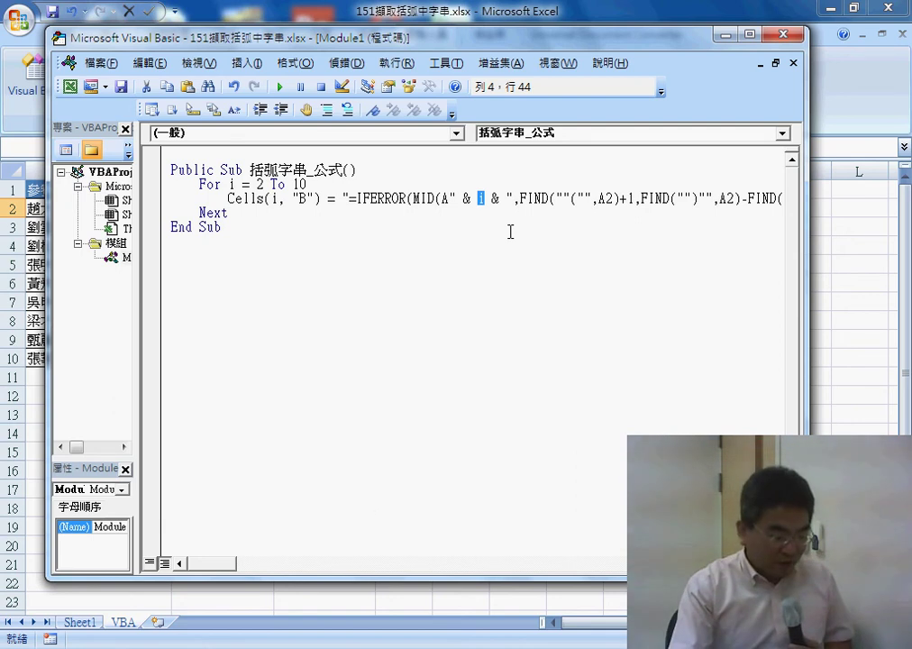
Replace the 2 in the first FIND's A2 with " & i & ".
{"action": "left_click_drag", "start_coordinate": [223, 566], "coordinate": [238, 566]}
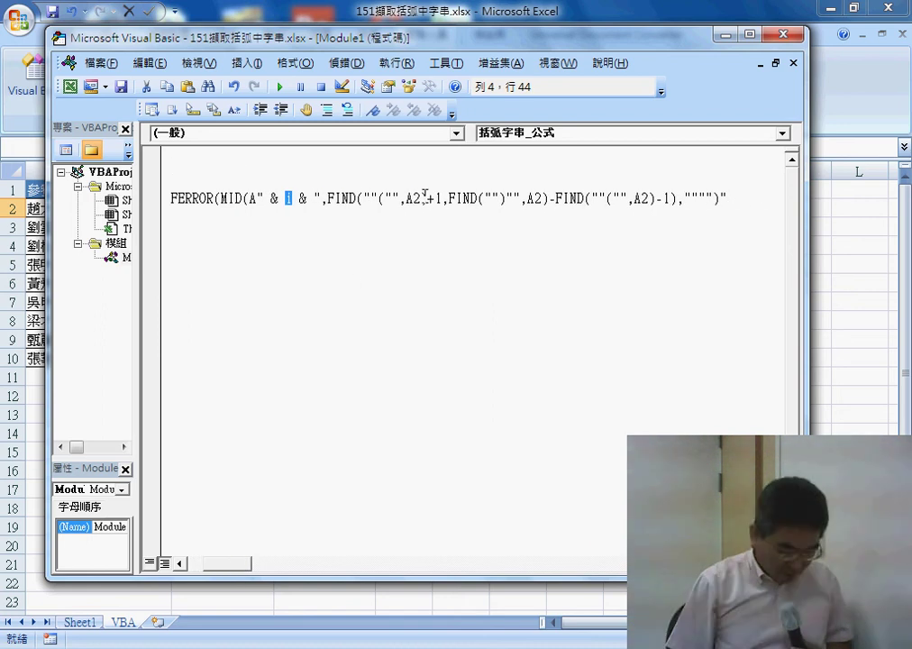
{"action": "left_click_drag", "start_coordinate": [421, 198], "coordinate": [412, 197]}
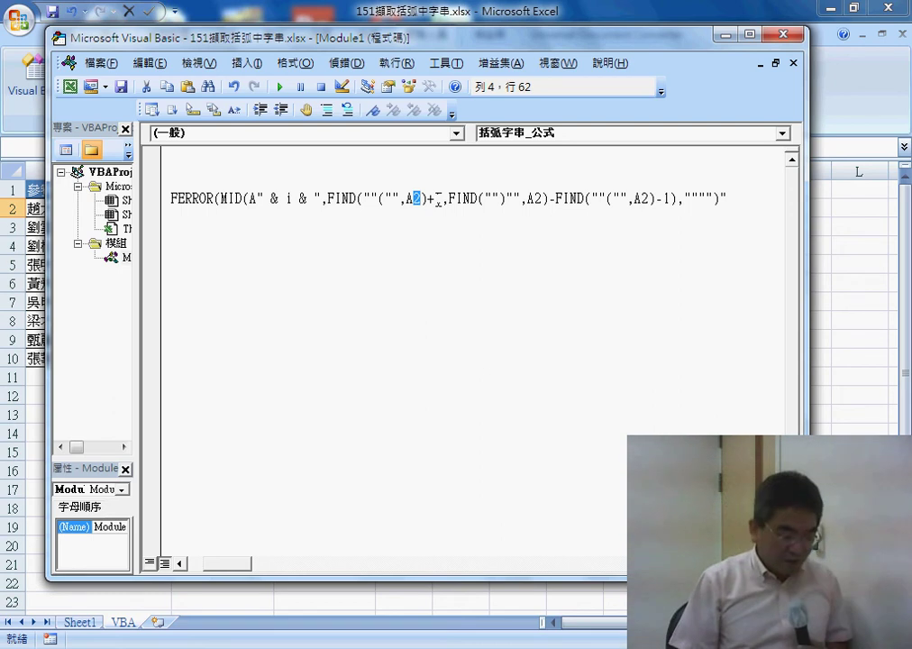
{"action": "type", "text": "\""}
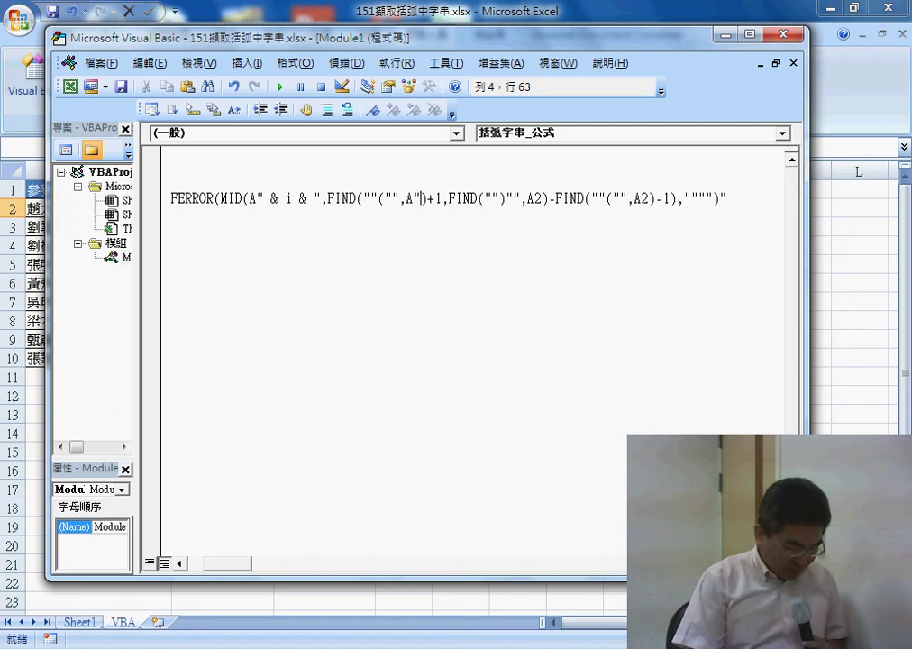
{"action": "type", "text": "\""}
{"action": "key", "text": "Left"}
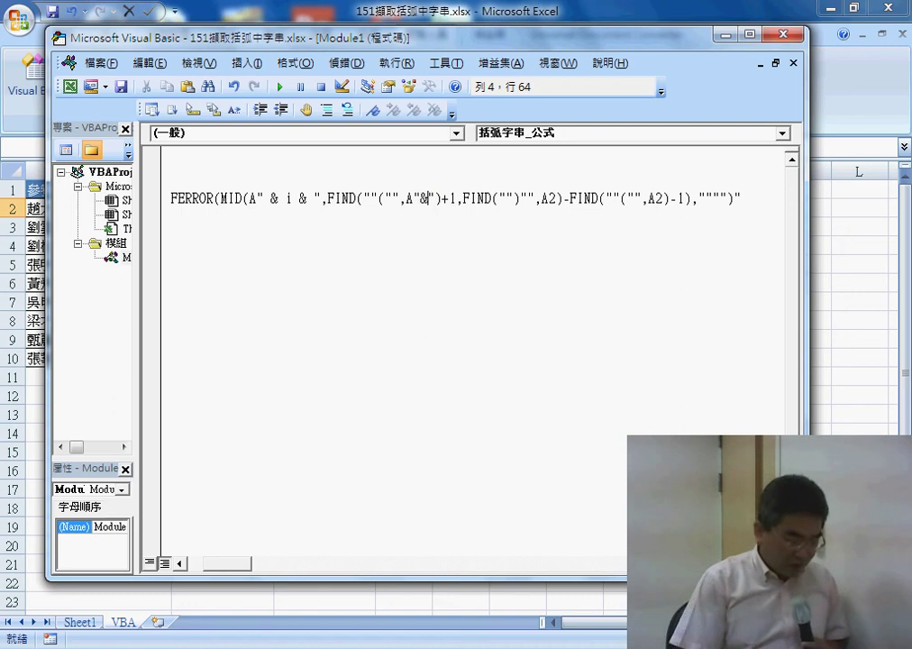
{"action": "type", "text": "&i"}
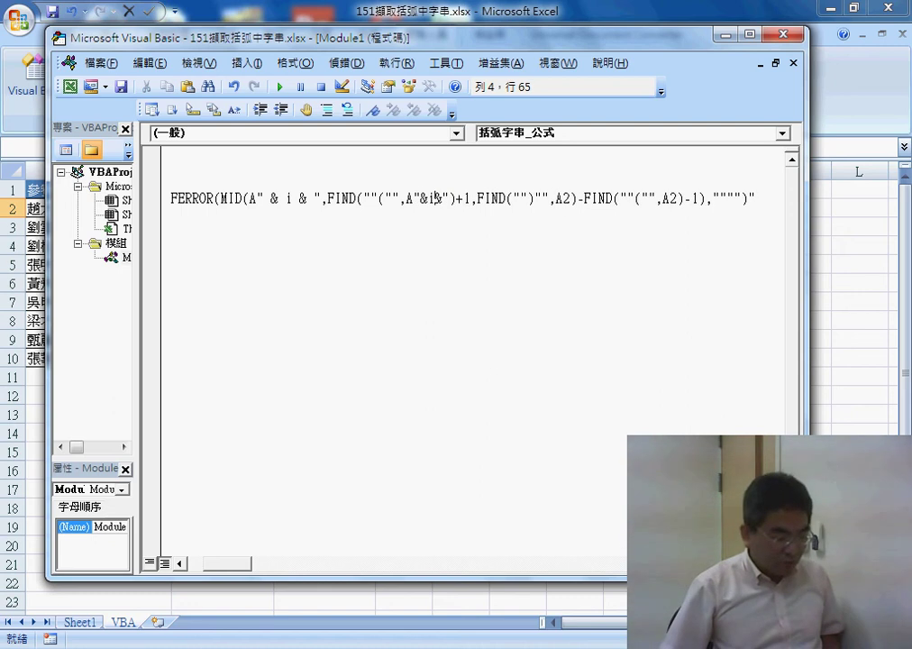
{"action": "type", "text": " i &"}
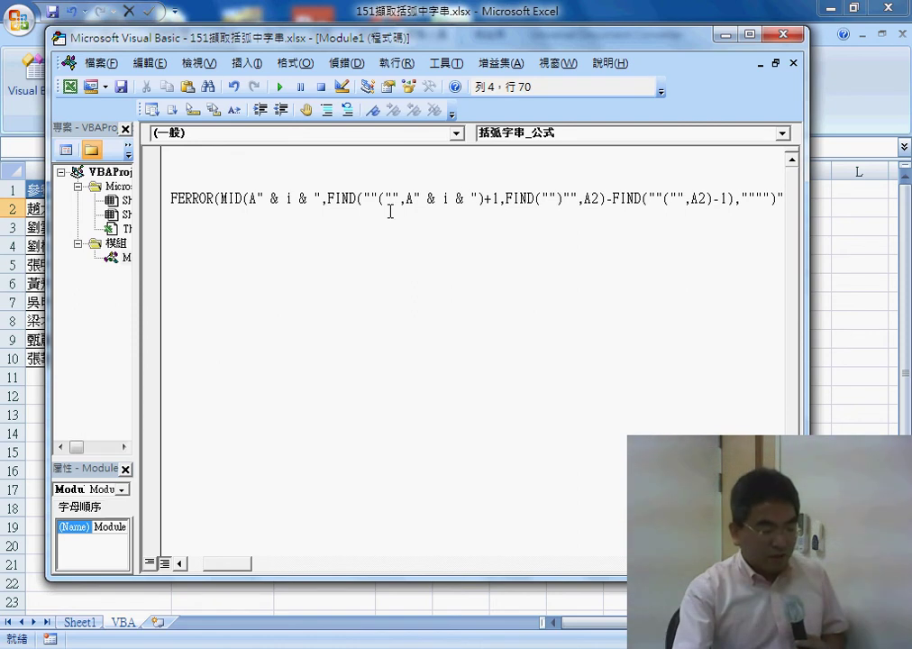
Copy the " & i & " piece and paste it over the 2 in the remaining two A2 references.
{"action": "left_click_drag", "start_coordinate": [412, 198], "coordinate": [444, 197]}
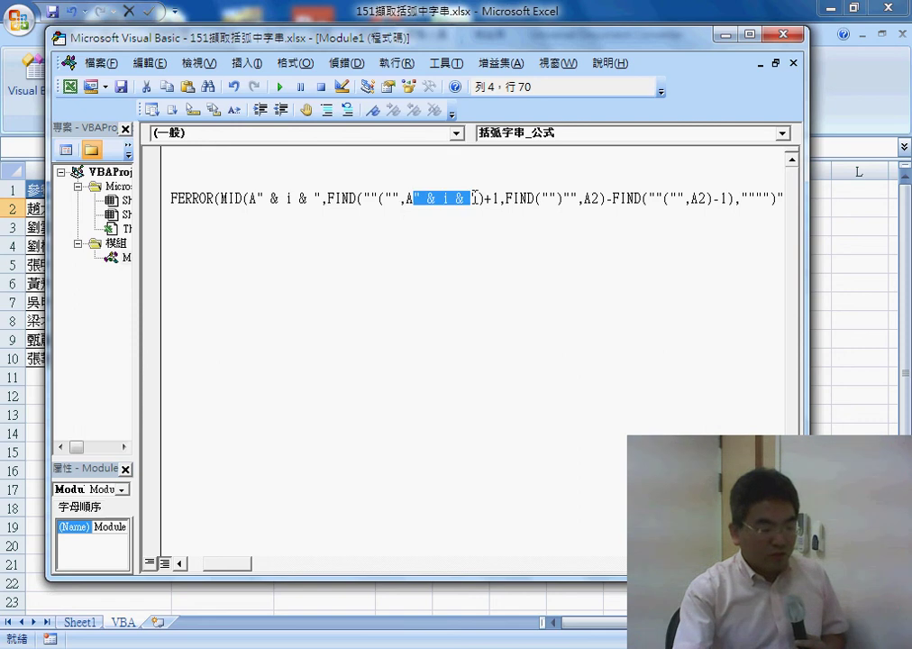
{"action": "right_click", "coordinate": [439, 204]}
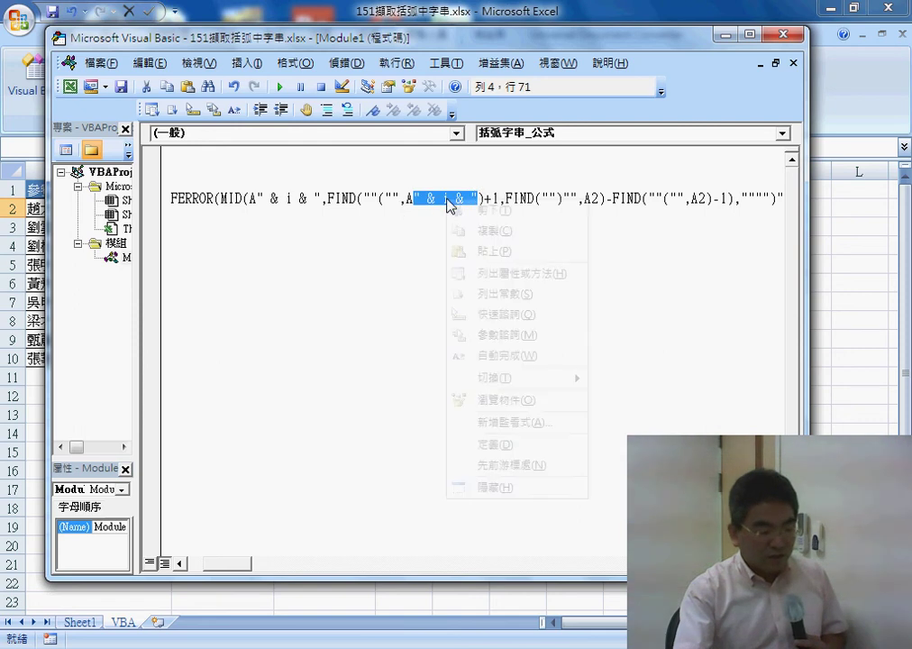
{"action": "left_click", "coordinate": [477, 230]}
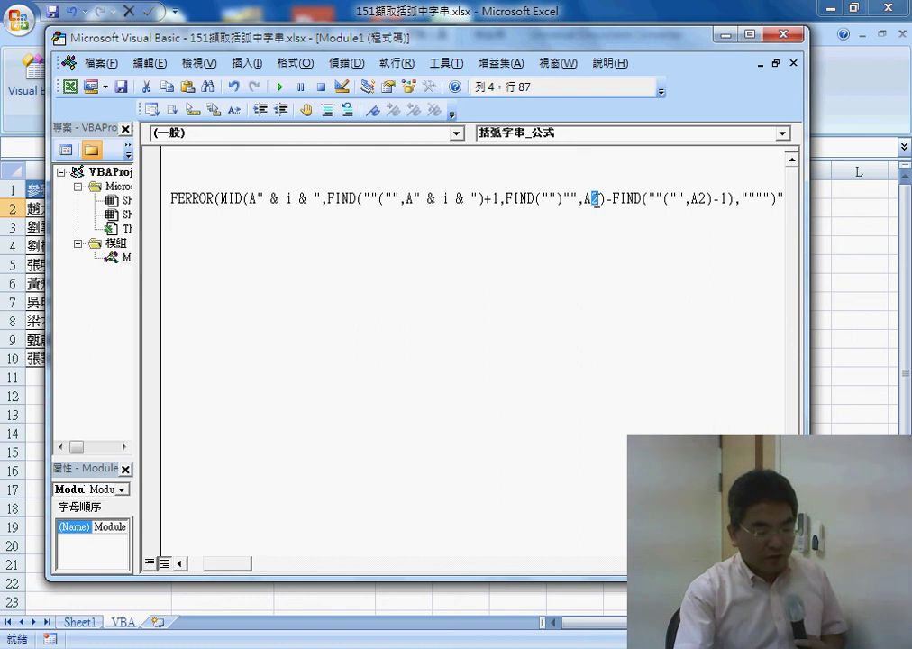
{"action": "right_click", "coordinate": [595, 207]}
{"action": "left_click", "coordinate": [619, 253]}
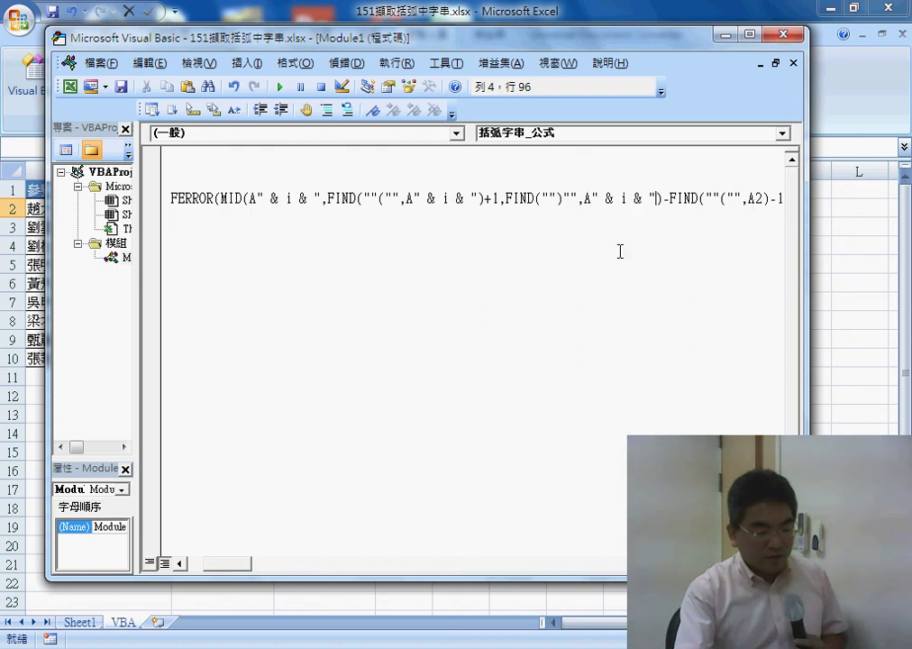
{"action": "right_click", "coordinate": [762, 207]}
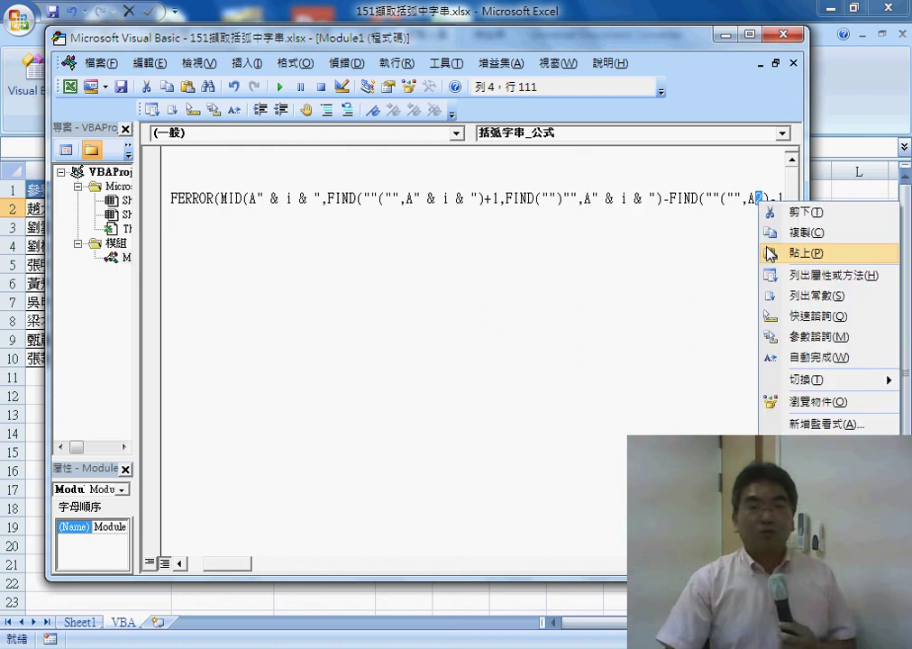
{"action": "left_click", "coordinate": [778, 251]}
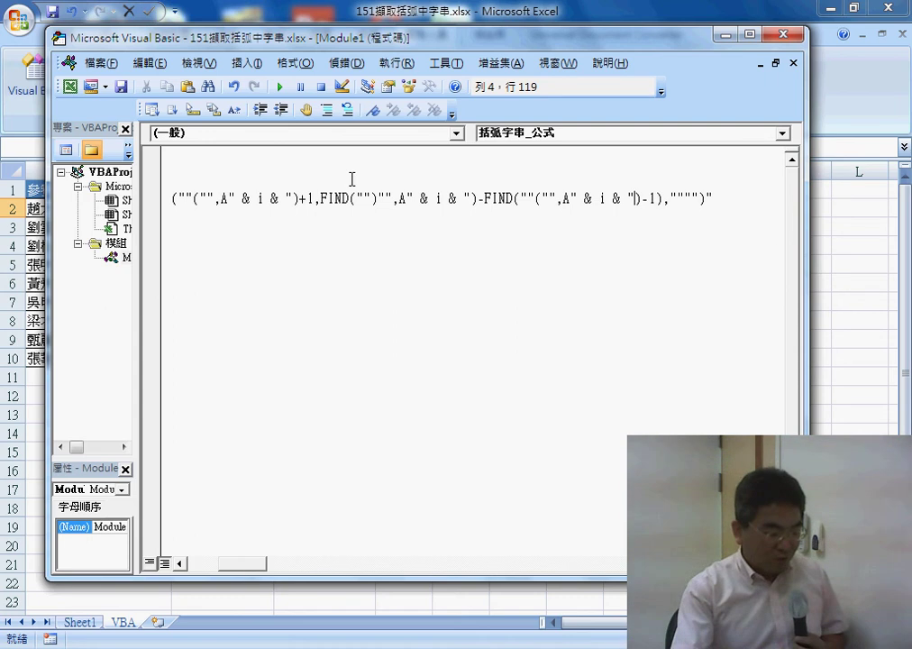
{"action": "left_click_drag", "start_coordinate": [248, 565], "coordinate": [217, 566]}
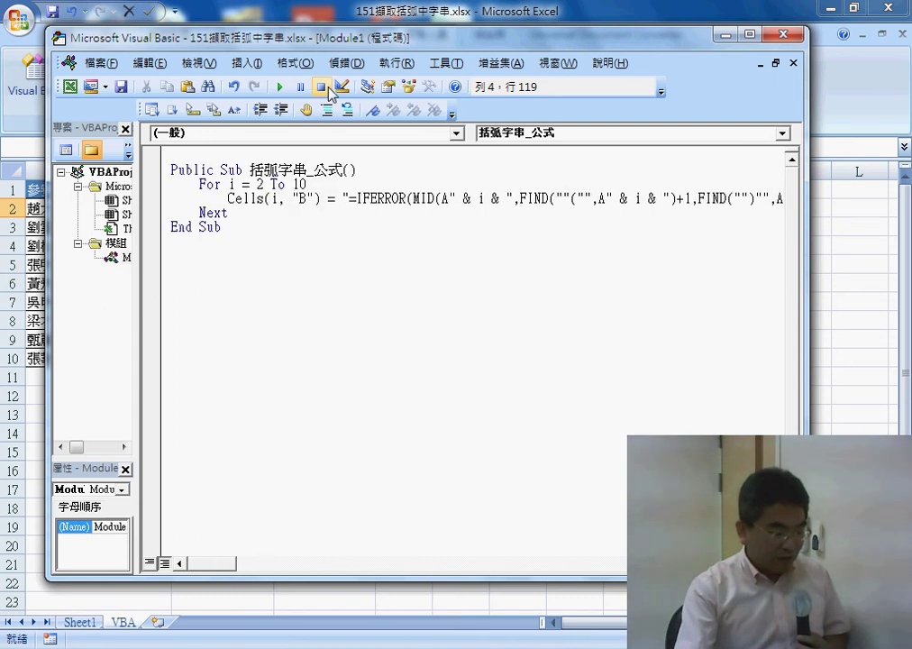
Run 括弧字串_公式 and check the row-specific formulas in B3 and B4, then return to the code.
{"action": "left_click_drag", "start_coordinate": [226, 38], "coordinate": [494, 46]}
{"action": "left_click", "coordinate": [574, 207]}
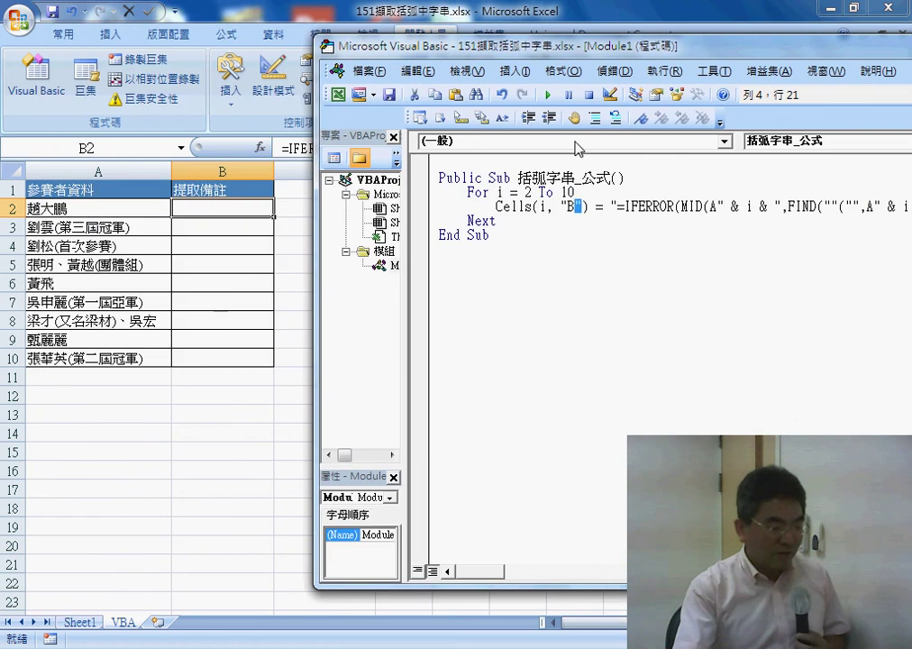
{"action": "left_click", "coordinate": [549, 94]}
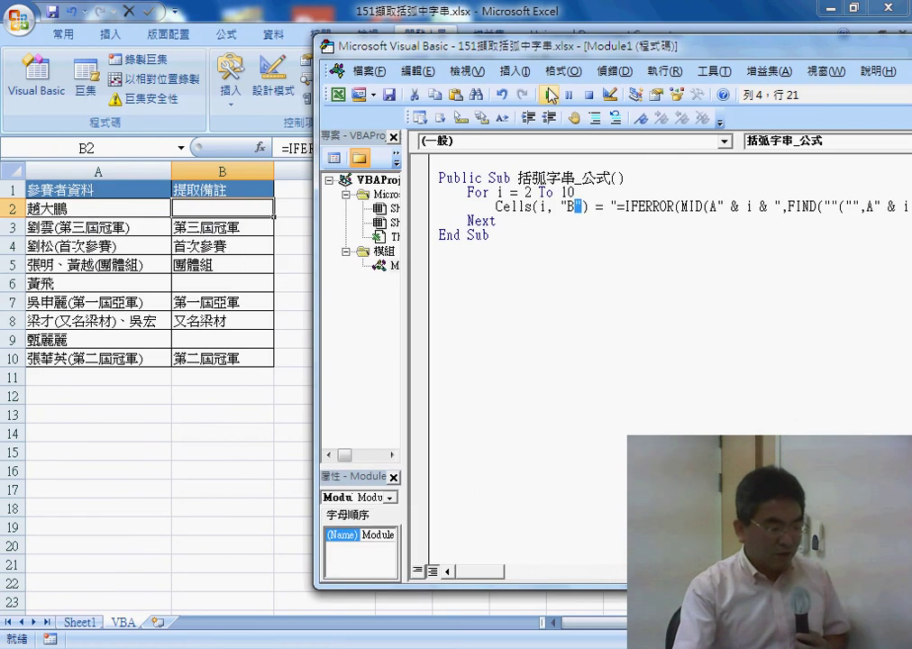
{"action": "left_click", "coordinate": [219, 214]}
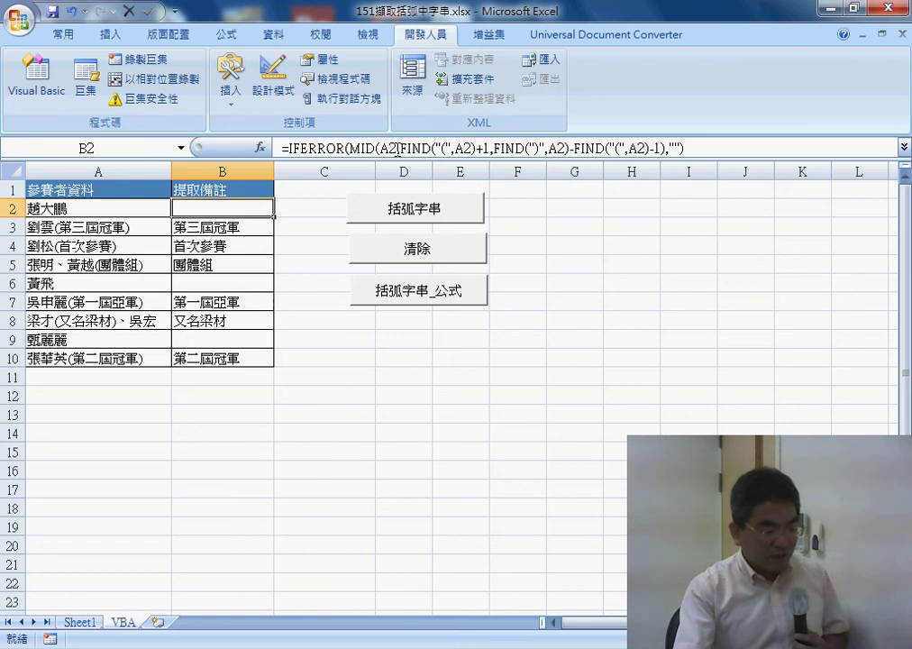
{"action": "left_click", "coordinate": [222, 231]}
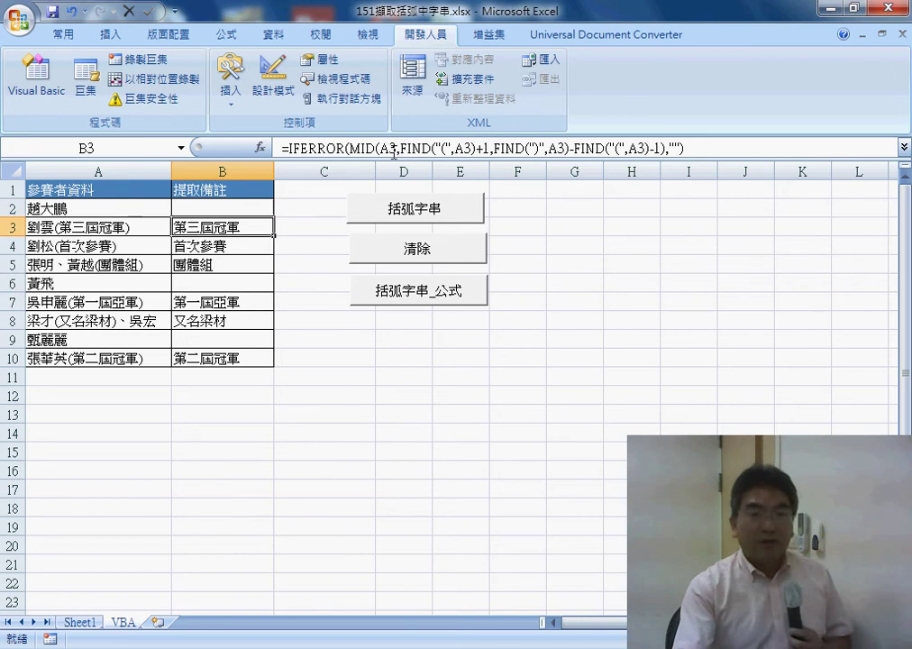
{"action": "left_click", "coordinate": [231, 246]}
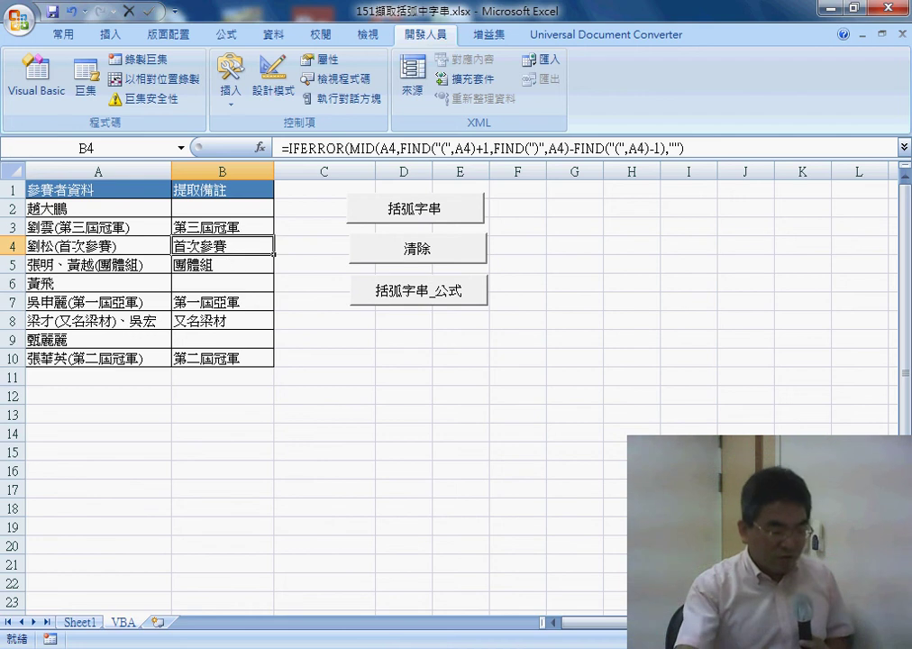
{"action": "left_click", "coordinate": [590, 578]}
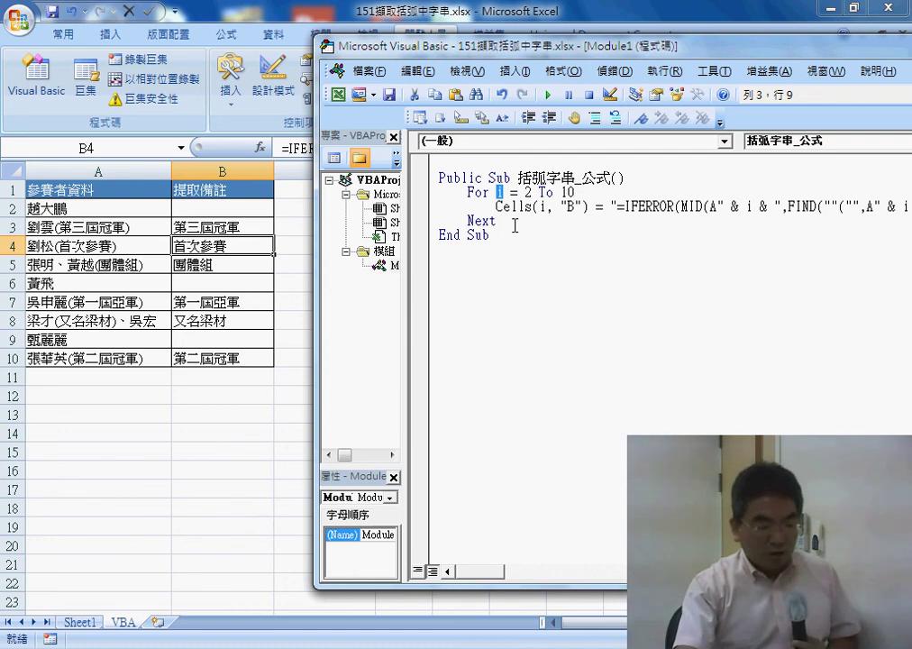
Review the loop's start value 2, then clear the extracted results from B2:B10.
{"action": "left_click", "coordinate": [532, 192]}
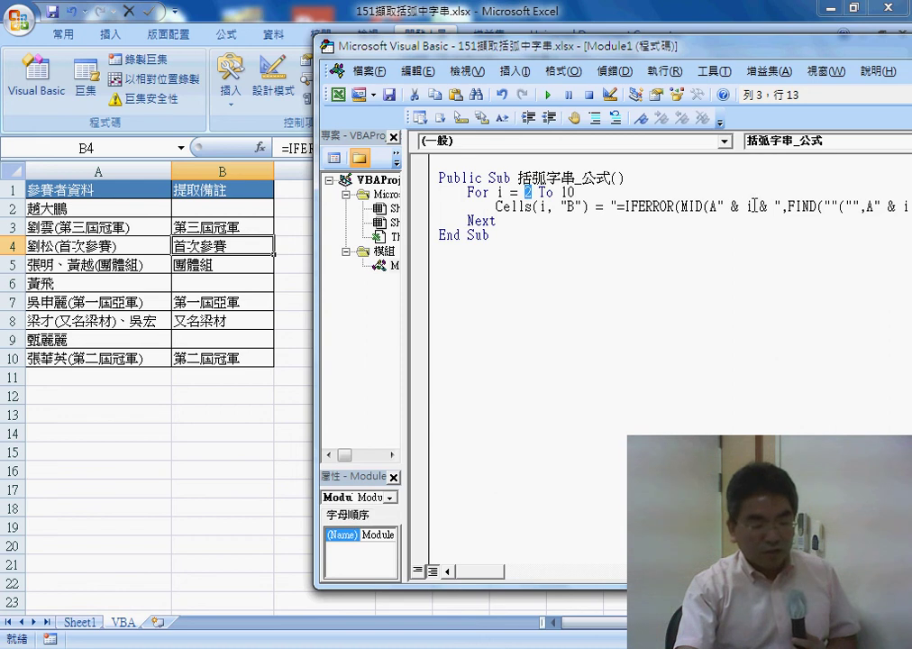
{"action": "double_click", "coordinate": [530, 192]}
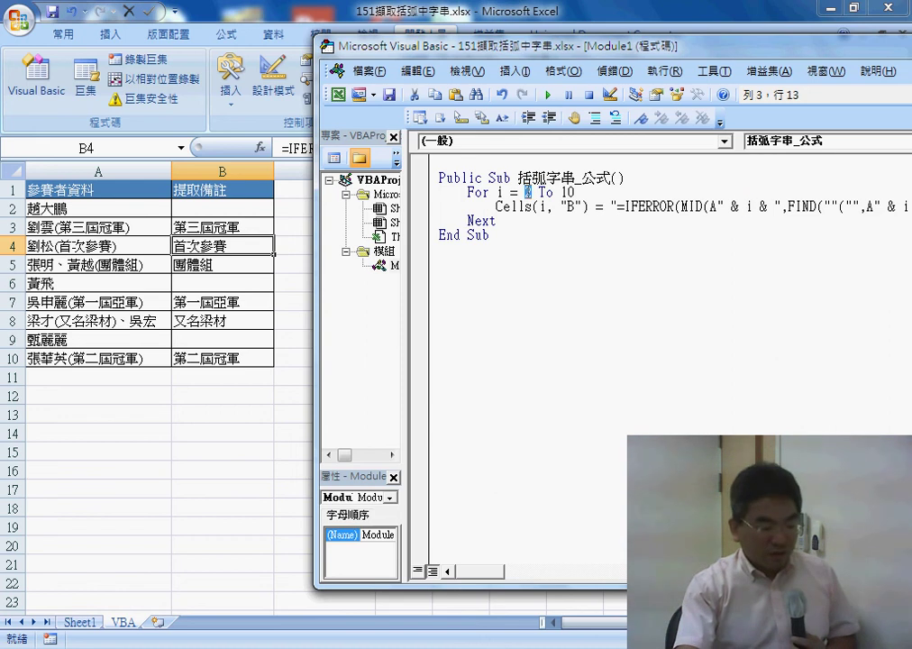
{"action": "left_click", "coordinate": [499, 219]}
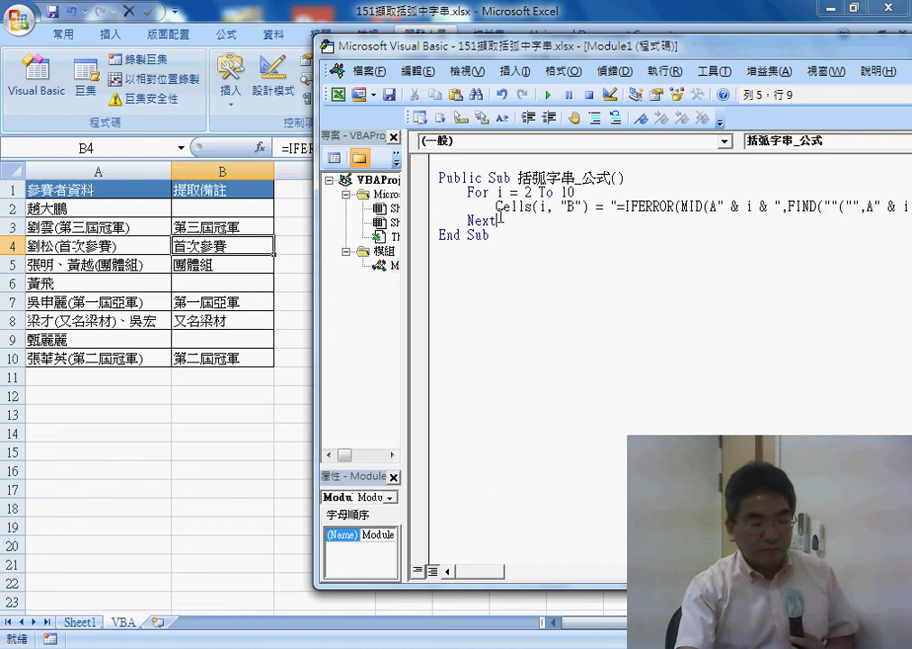
{"action": "left_click", "coordinate": [751, 206]}
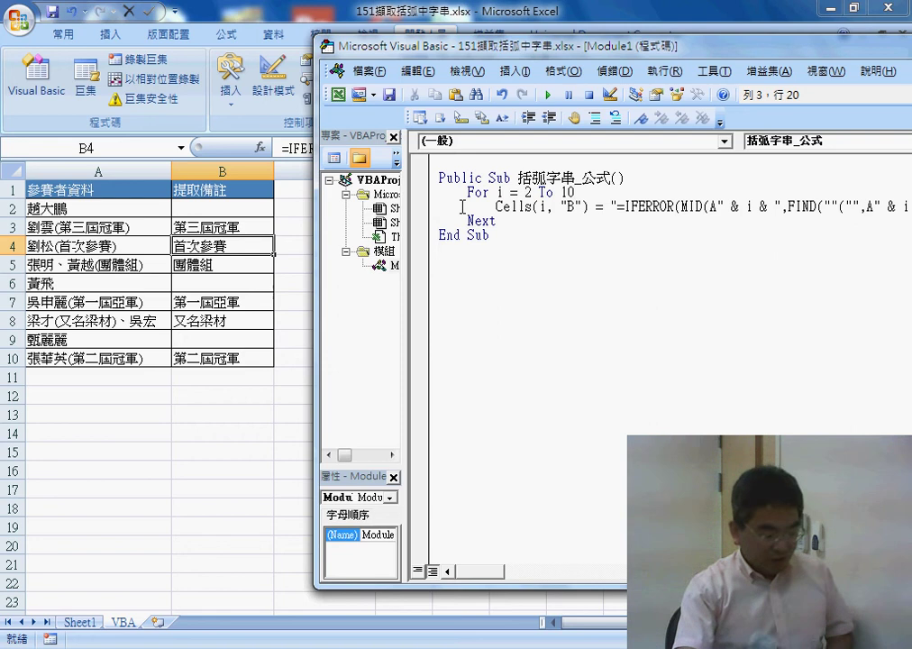
{"action": "left_click_drag", "start_coordinate": [239, 209], "coordinate": [225, 358]}
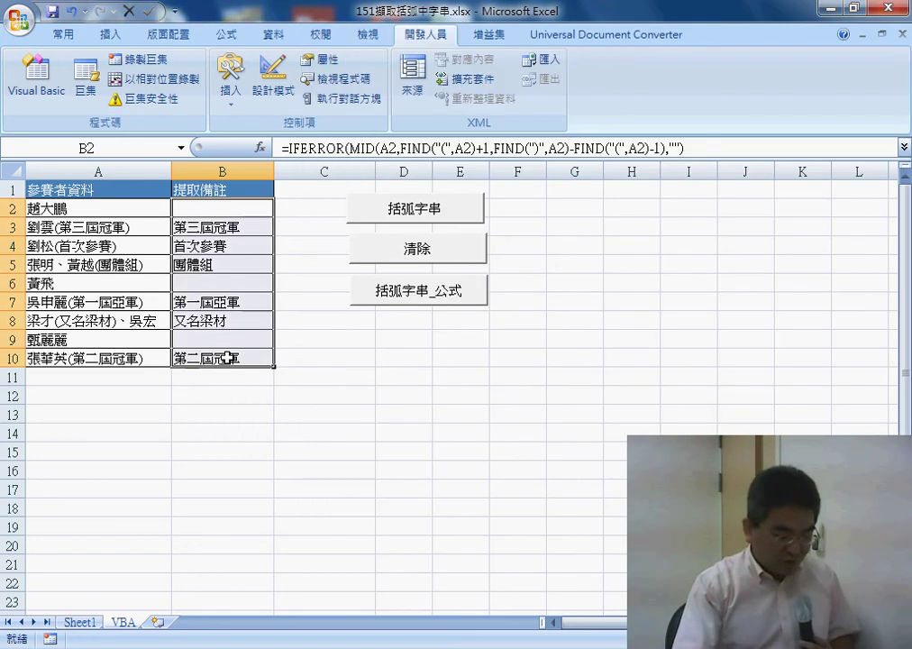
{"action": "key", "text": "Delete"}
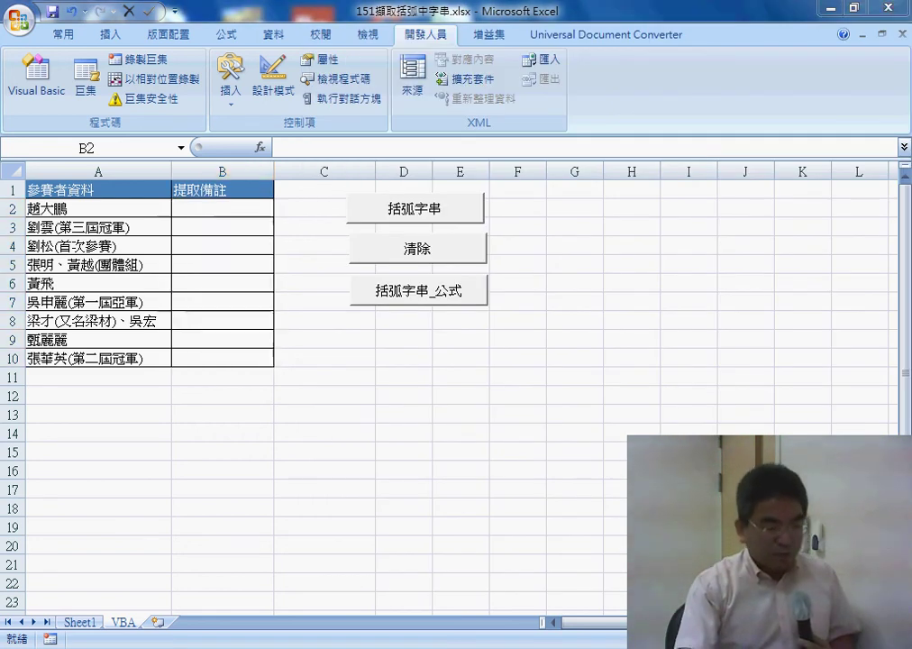
{"action": "left_click", "coordinate": [577, 549]}
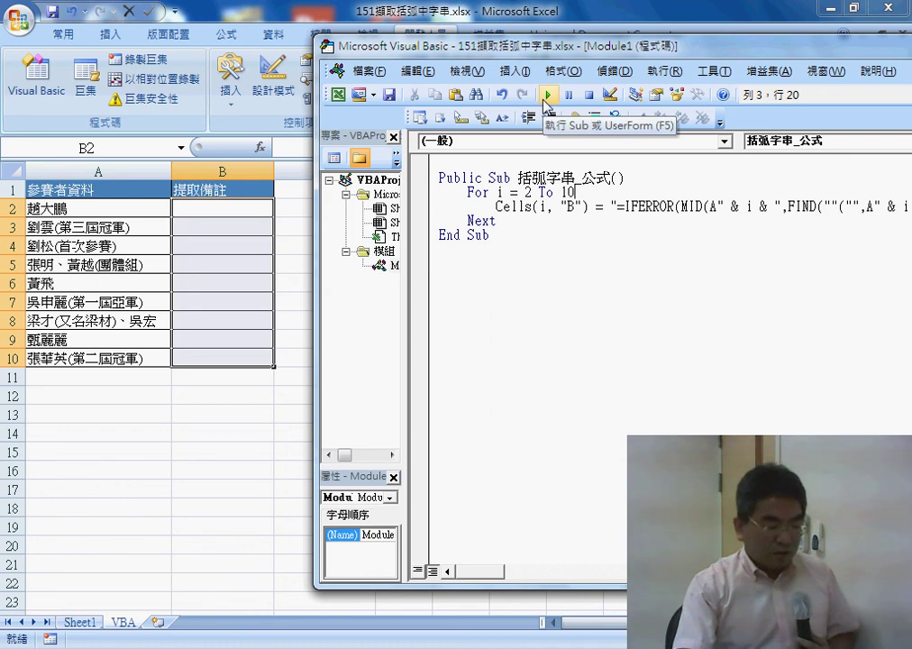
Step through the formula macro with F8, refilling B2, B3, B4 onward, then Reset the run.
{"action": "left_click_drag", "start_coordinate": [496, 221], "coordinate": [577, 211]}
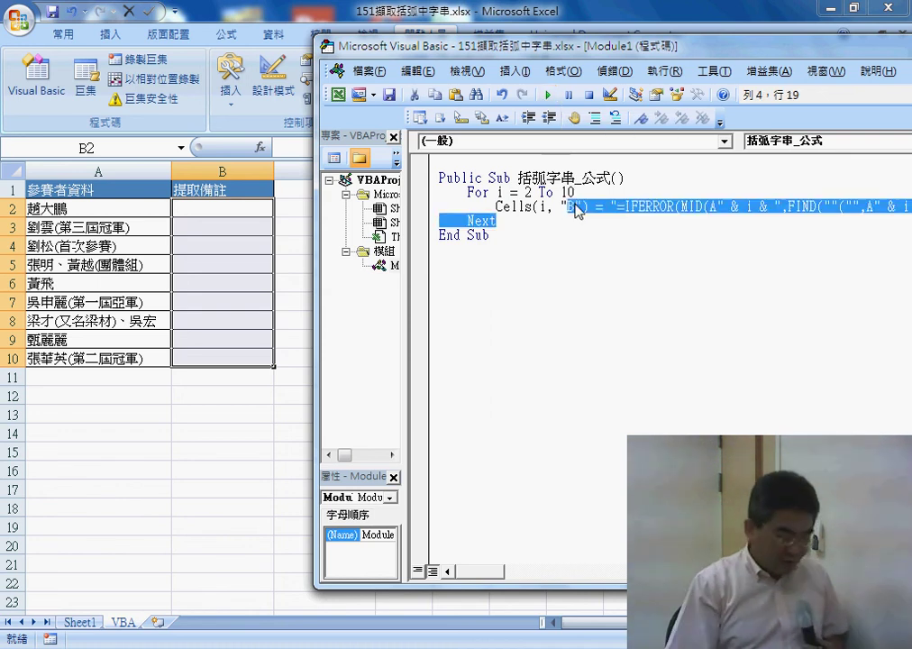
{"action": "left_click", "coordinate": [592, 192]}
{"action": "key", "text": "F8"}
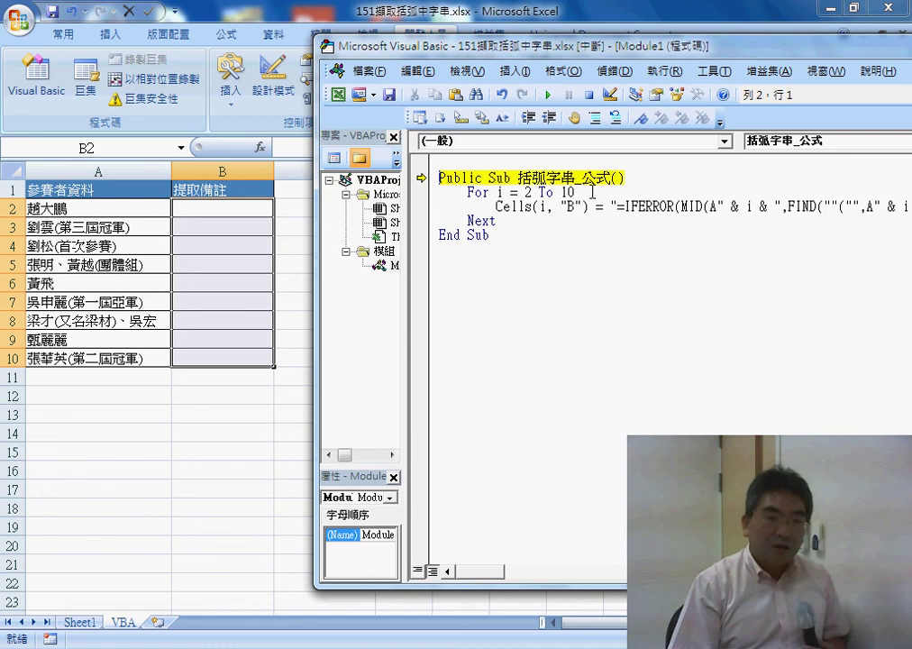
{"action": "key", "text": "F8"}
{"action": "key", "text": "F8"}
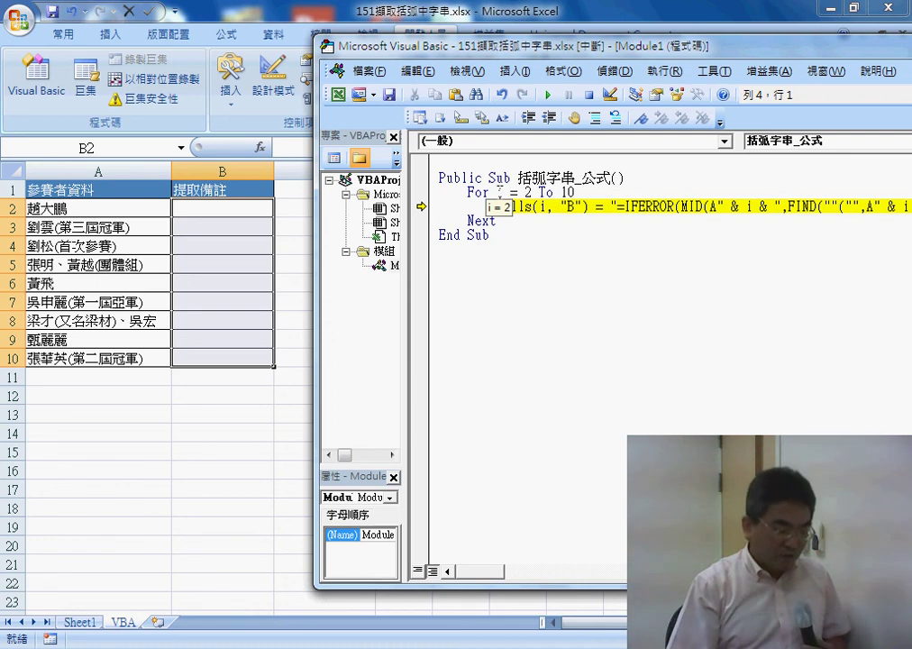
{"action": "key", "text": "F8"}
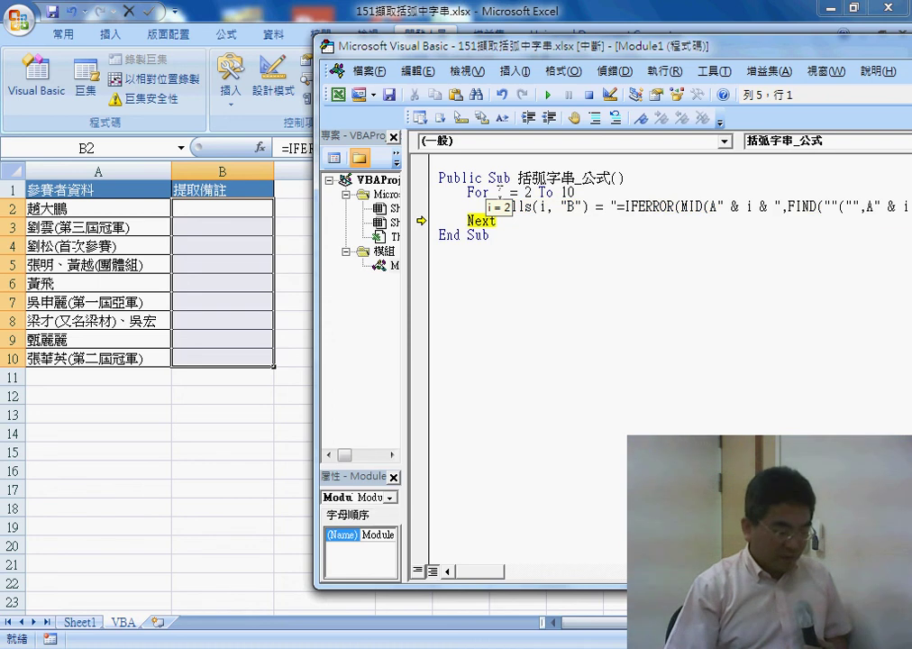
{"action": "key", "text": "F8"}
{"action": "key", "text": "F8"}
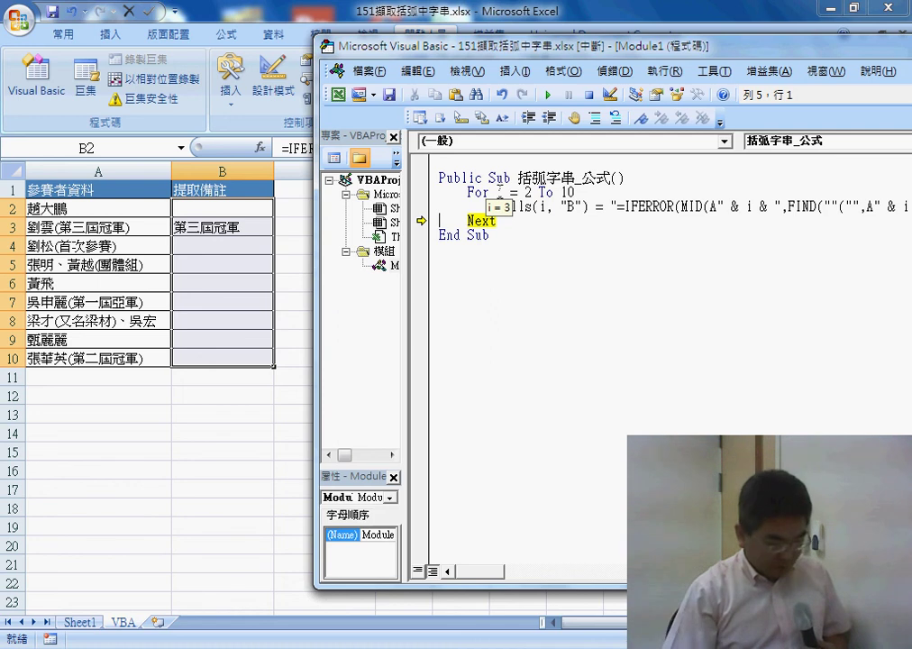
{"action": "key", "text": "F8"}
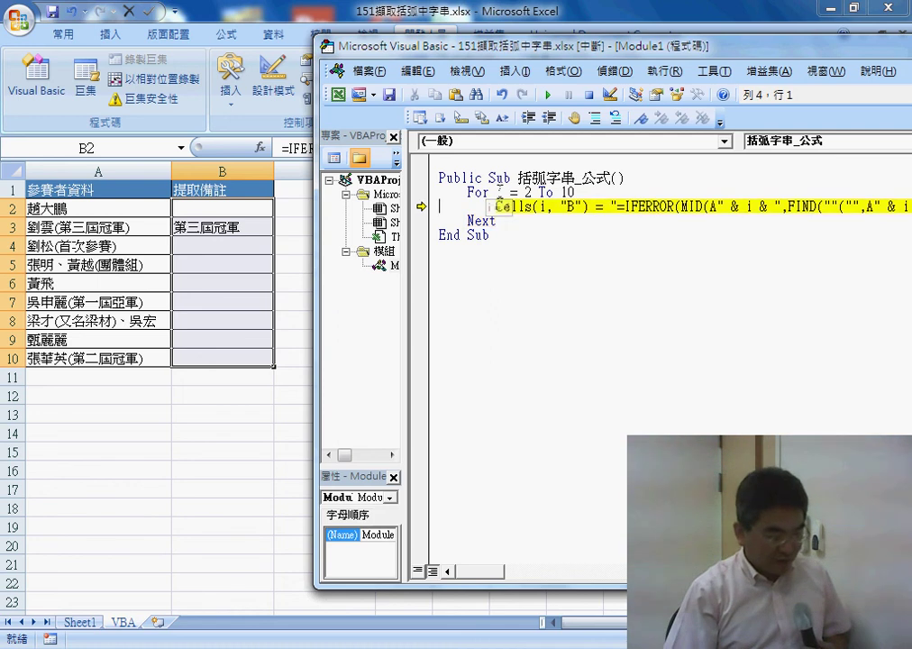
{"action": "key", "text": "F8"}
{"action": "key", "text": "F8"}
{"action": "key", "text": "F8"}
{"action": "key", "text": "F8"}
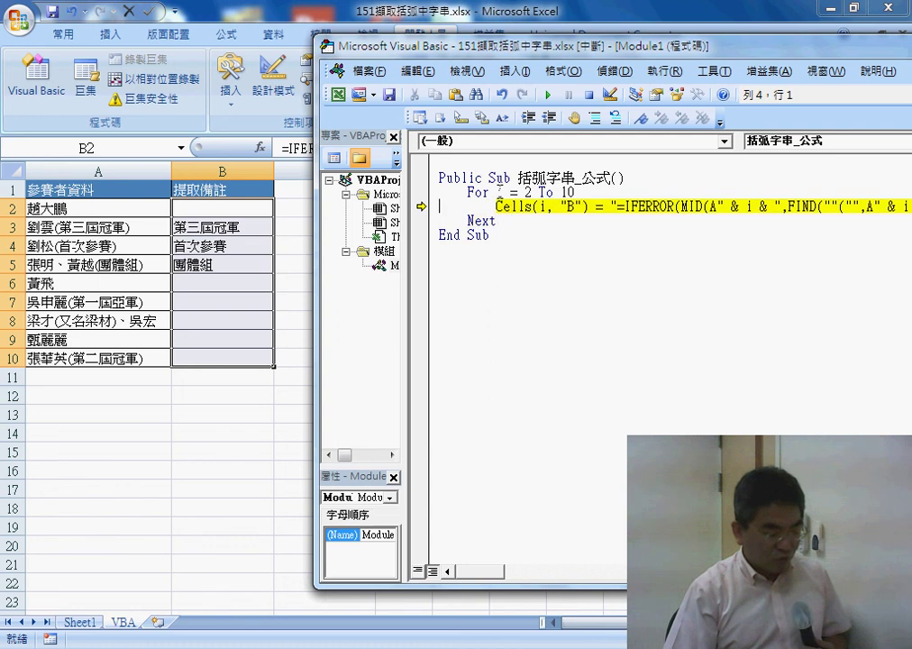
{"action": "key", "text": "F8"}
{"action": "key", "text": "F8"}
{"action": "key", "text": "F8"}
{"action": "key", "text": "F8"}
{"action": "key", "text": "F8"}
{"action": "key", "text": "F8"}
{"action": "key", "text": "F8"}
{"action": "key", "text": "F8"}
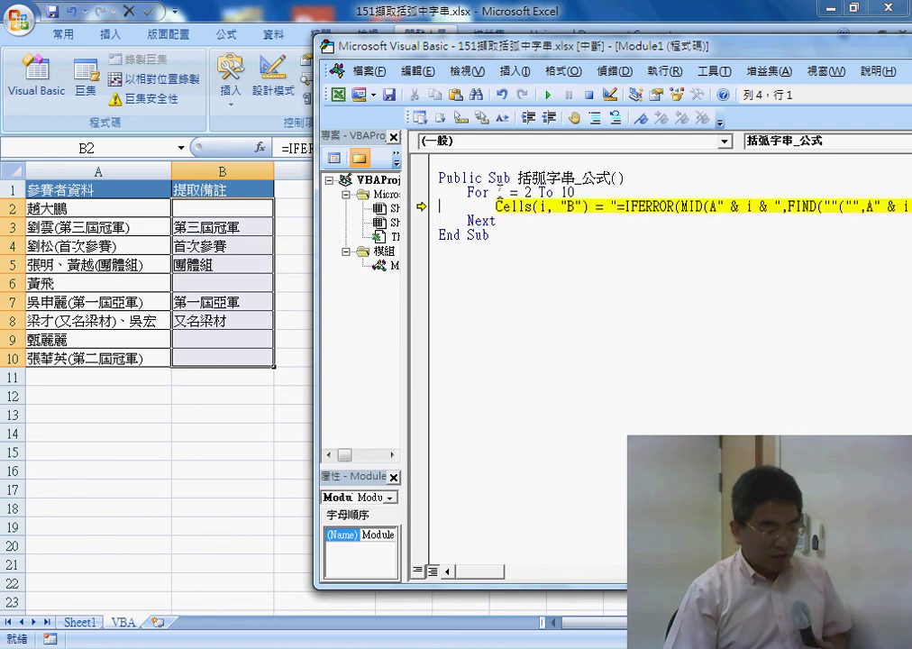
{"action": "key", "text": "F8"}
{"action": "key", "text": "F8"}
{"action": "key", "text": "F8"}
{"action": "key", "text": "F8"}
{"action": "key", "text": "F8"}
{"action": "key", "text": "F8"}
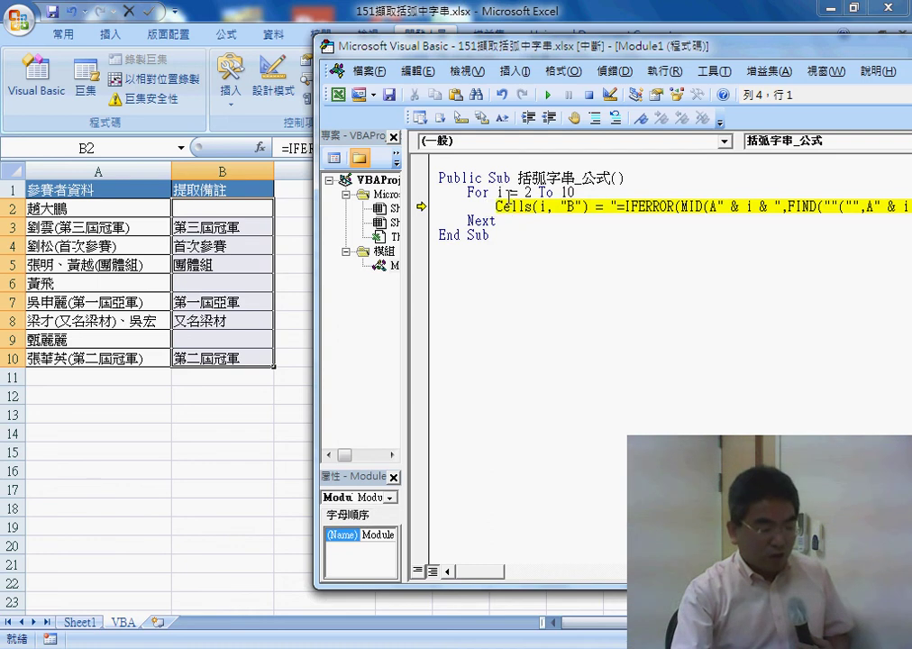
{"action": "left_click", "coordinate": [594, 95]}
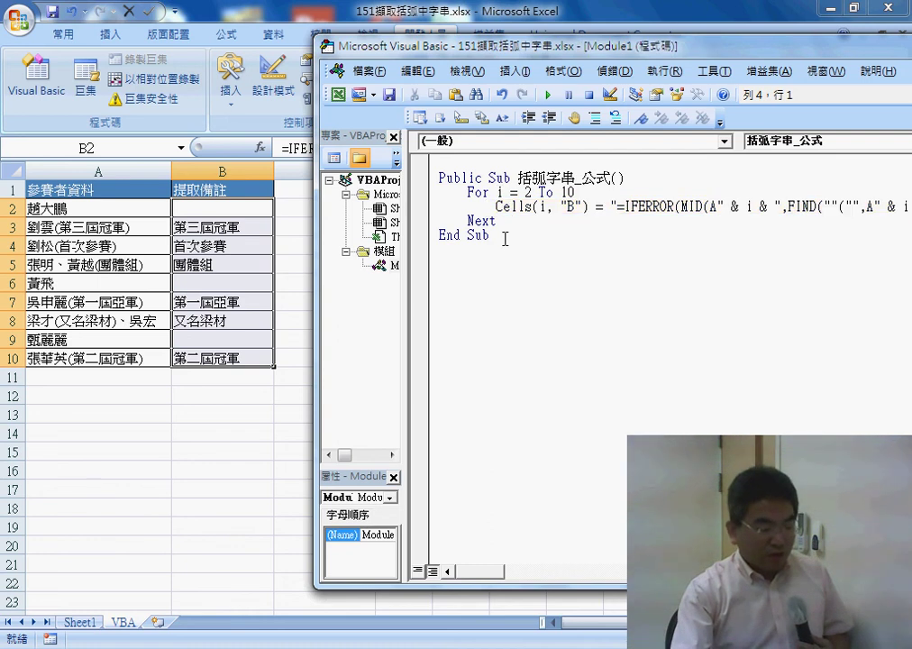
Drag-copy the 括弧字串_公式 Sub to make a duplicate below the original.
{"action": "mouse_move", "coordinate": [505, 239]}
{"action": "left_mouse_down"}
{"action": "mouse_move", "coordinate": [469, 222]}
{"action": "mouse_move", "coordinate": [439, 181]}
{"action": "mouse_move", "coordinate": [459, 262]}
{"action": "mouse_move", "coordinate": [461, 200]}
{"action": "mouse_move", "coordinate": [532, 169]}
{"action": "left_mouse_up"}
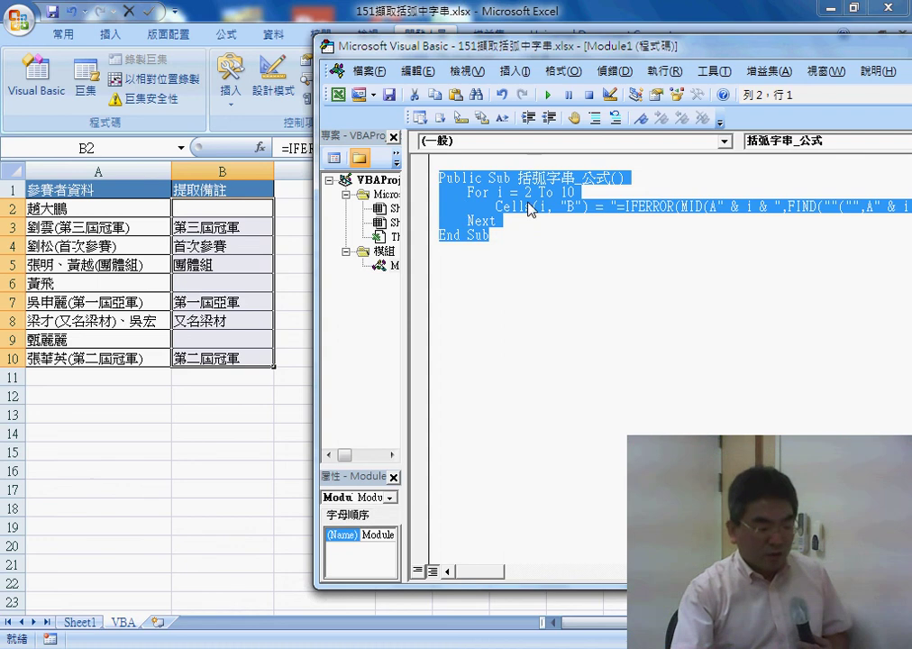
{"action": "left_click", "coordinate": [517, 248]}
{"action": "key", "text": "ctrl+a"}
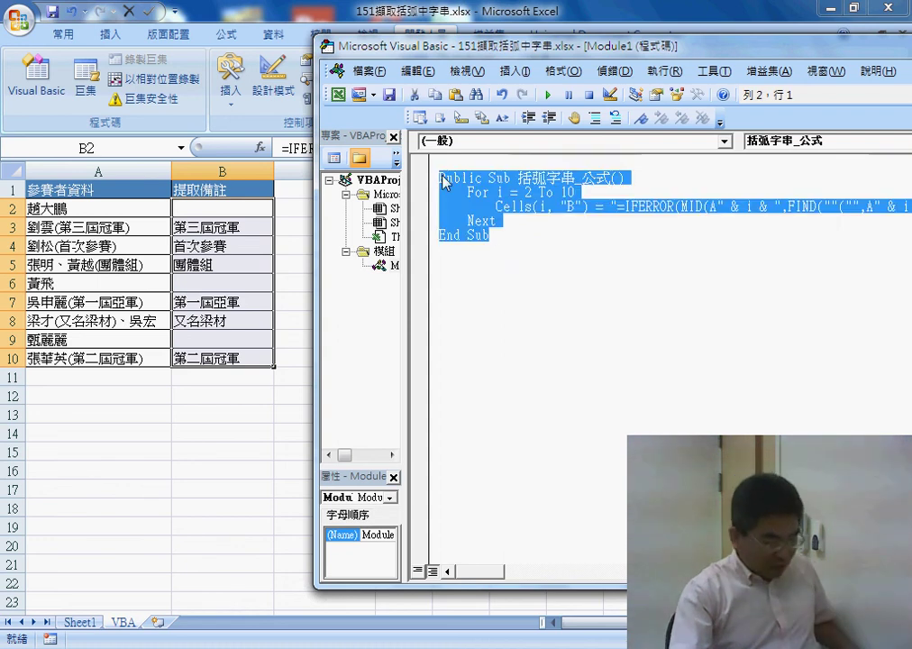
{"action": "left_click_drag", "start_coordinate": [496, 236], "coordinate": [465, 255]}
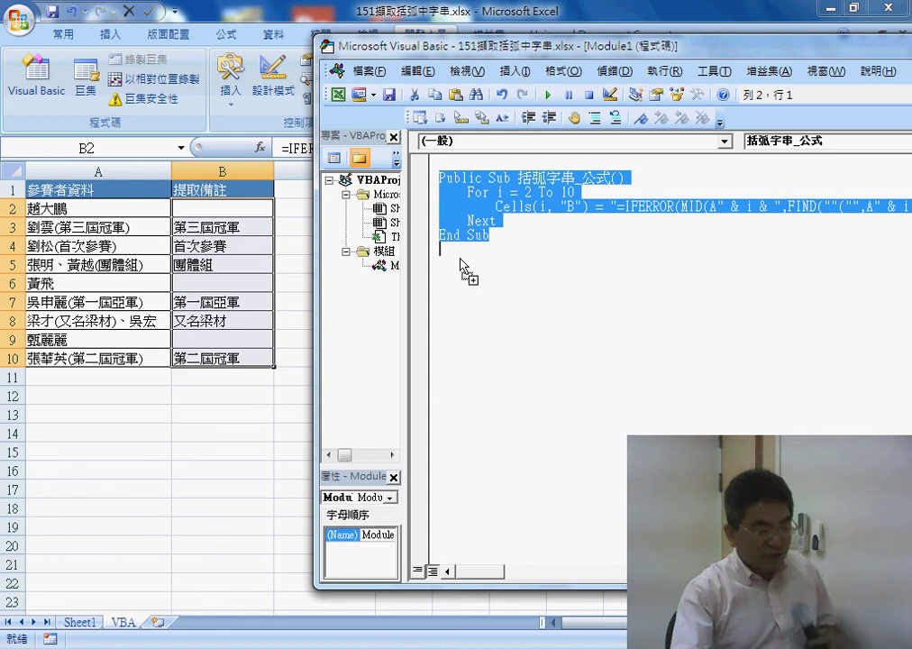
{"action": "left_click_drag", "start_coordinate": [464, 267], "coordinate": [463, 267]}
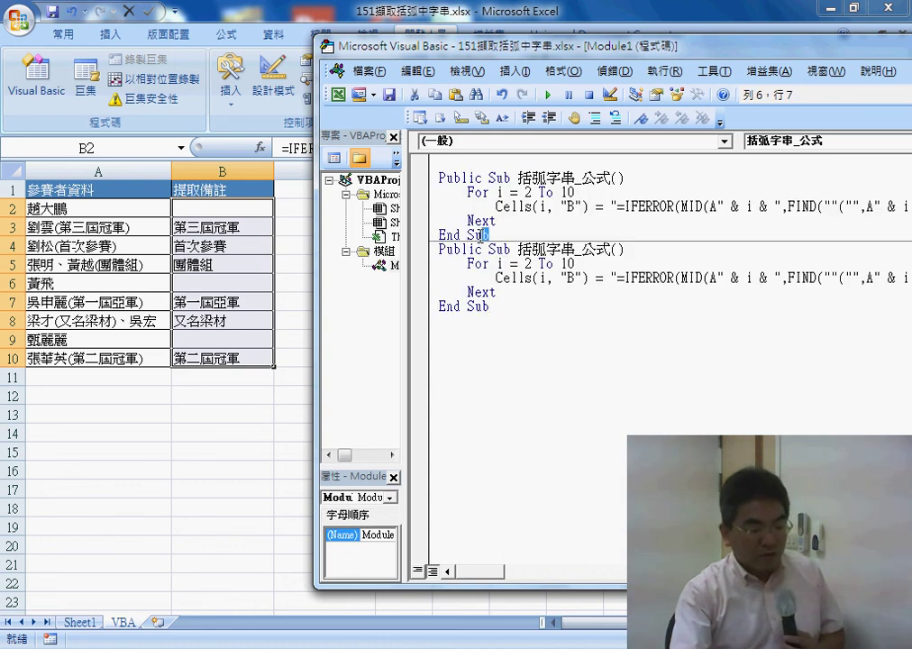
{"action": "left_click_drag", "start_coordinate": [489, 235], "coordinate": [436, 174]}
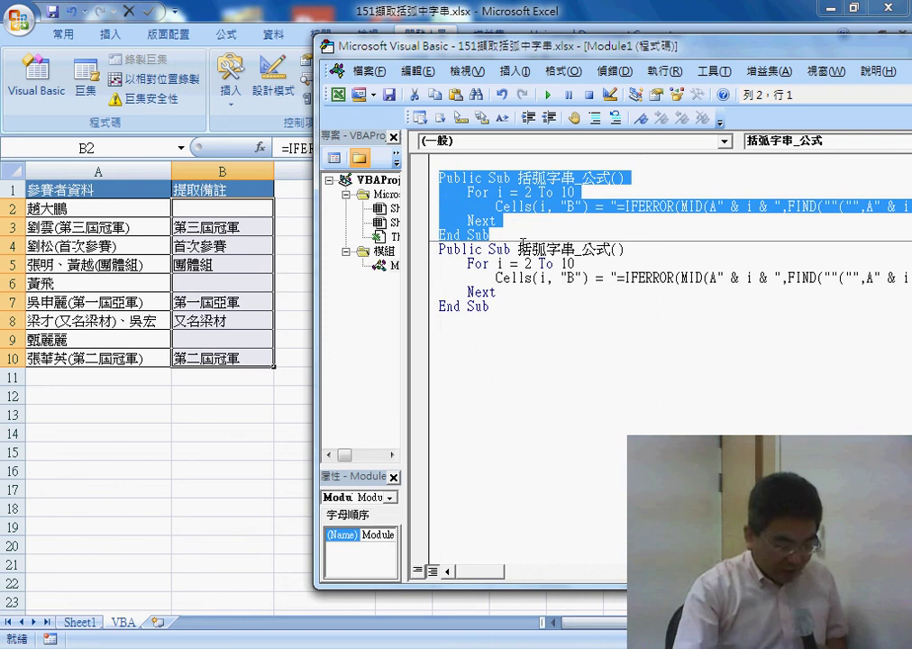
Rename the copied Sub to 清除 and select the formula text on its Cells line.
{"action": "left_click_drag", "start_coordinate": [518, 249], "coordinate": [611, 249]}
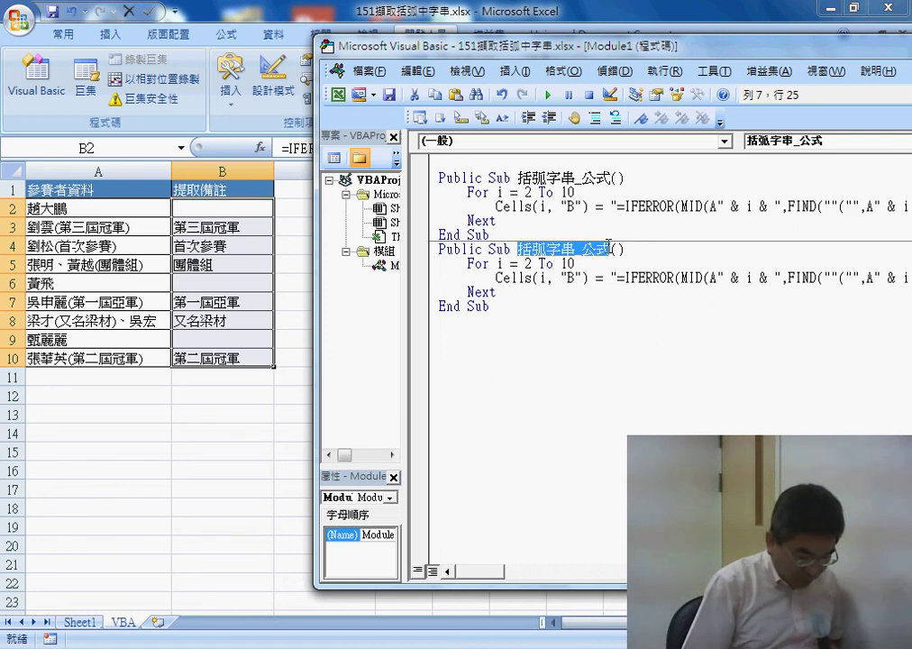
{"action": "key", "text": "shift+End"}
{"action": "type", "text": "清"}
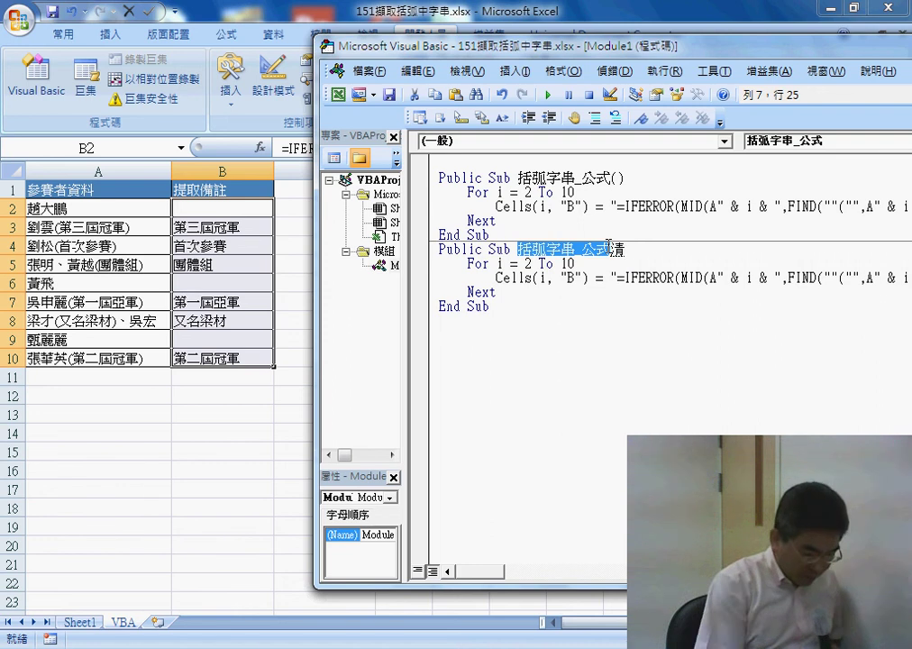
{"action": "type", "text": "除"}
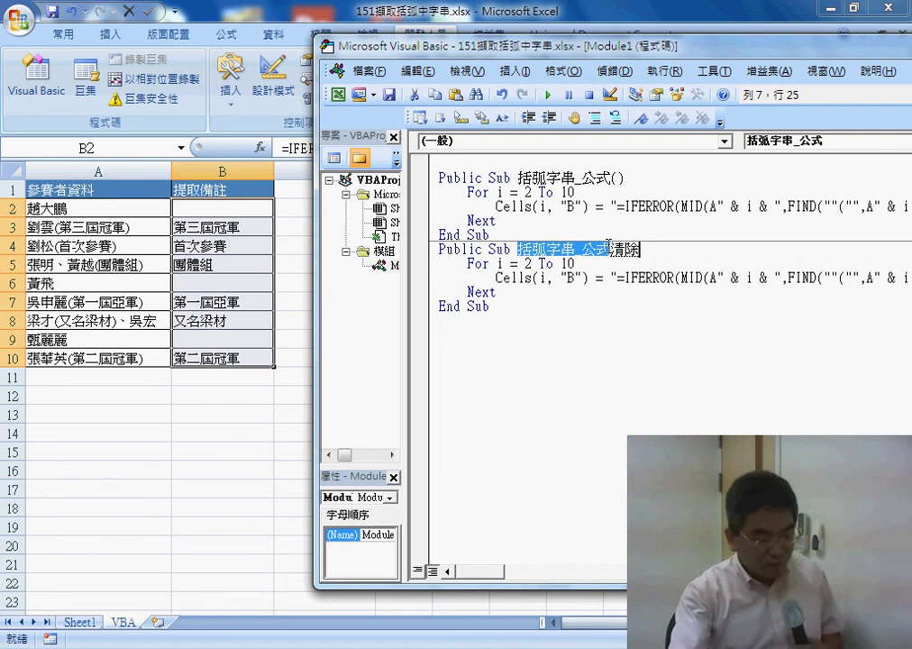
{"action": "key", "text": "Return"}
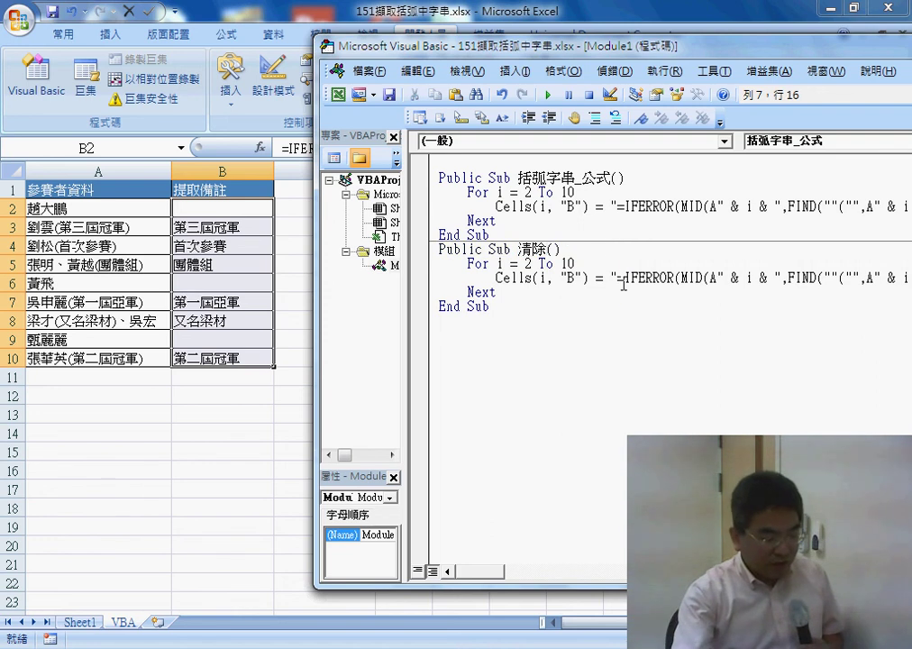
{"action": "left_click_drag", "start_coordinate": [612, 278], "coordinate": [909, 279]}
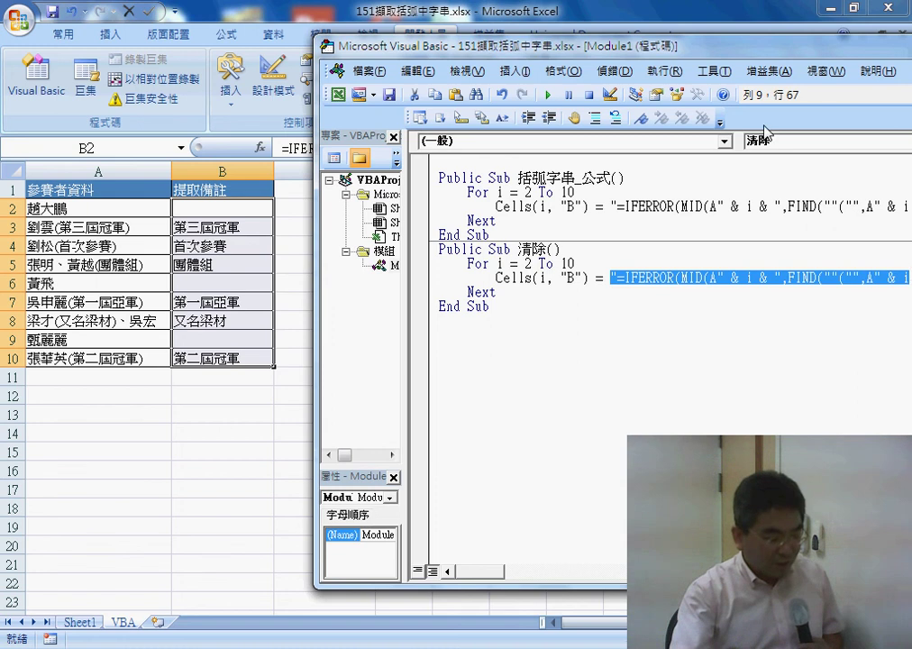
{"action": "left_click_drag", "start_coordinate": [631, 46], "coordinate": [417, 37]}
Delete the copied IFERROR formula from the 清除 Cells line so it assigns an empty string.
{"action": "key", "text": "Down"}
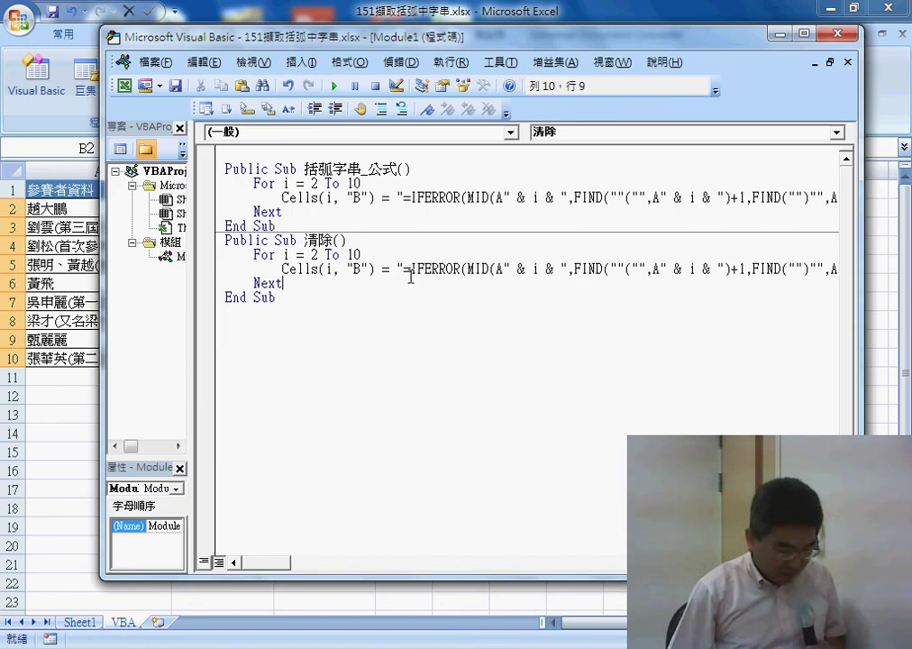
{"action": "left_click", "coordinate": [410, 276]}
{"action": "key", "text": "shift+End"}
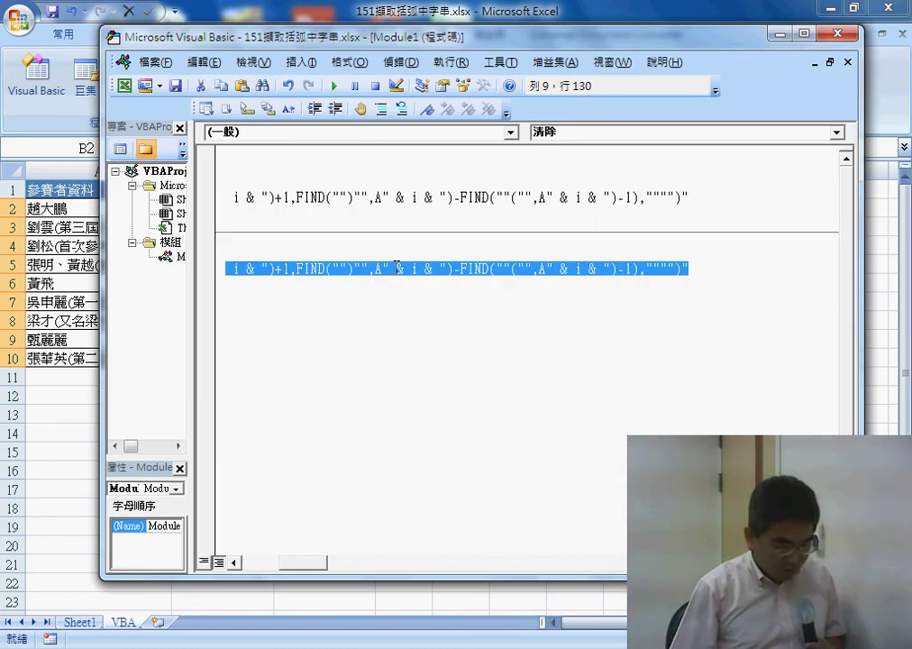
{"action": "key", "text": "Delete"}
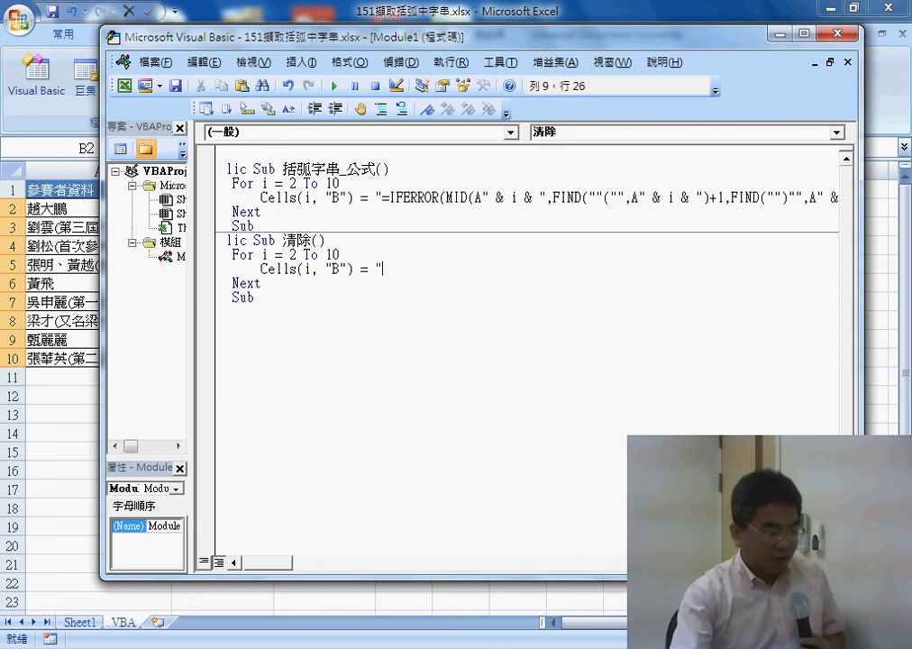
{"action": "left_click_drag", "start_coordinate": [441, 37], "coordinate": [641, 57]}
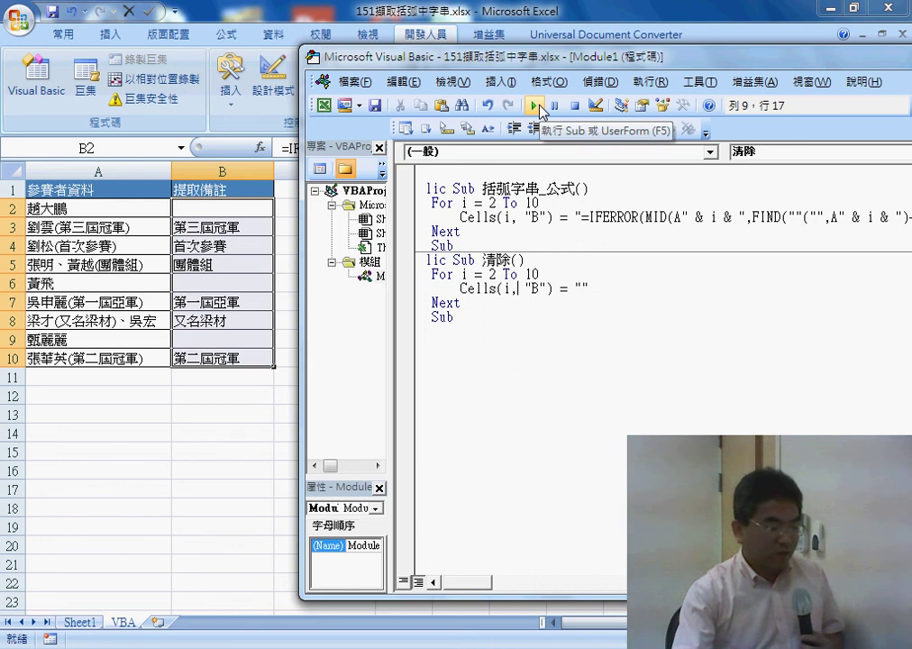
Run 清除, then 括弧字串_公式, then 清除 again, watching B2:B10 empty, refill and empty.
{"action": "left_click", "coordinate": [535, 107]}
{"action": "left_click", "coordinate": [510, 217]}
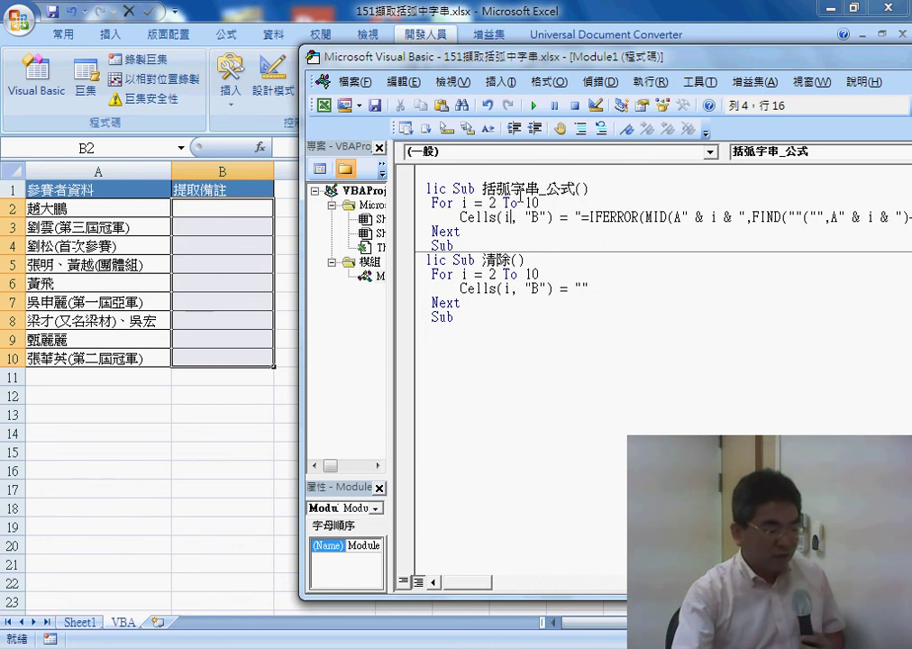
{"action": "left_click", "coordinate": [533, 107]}
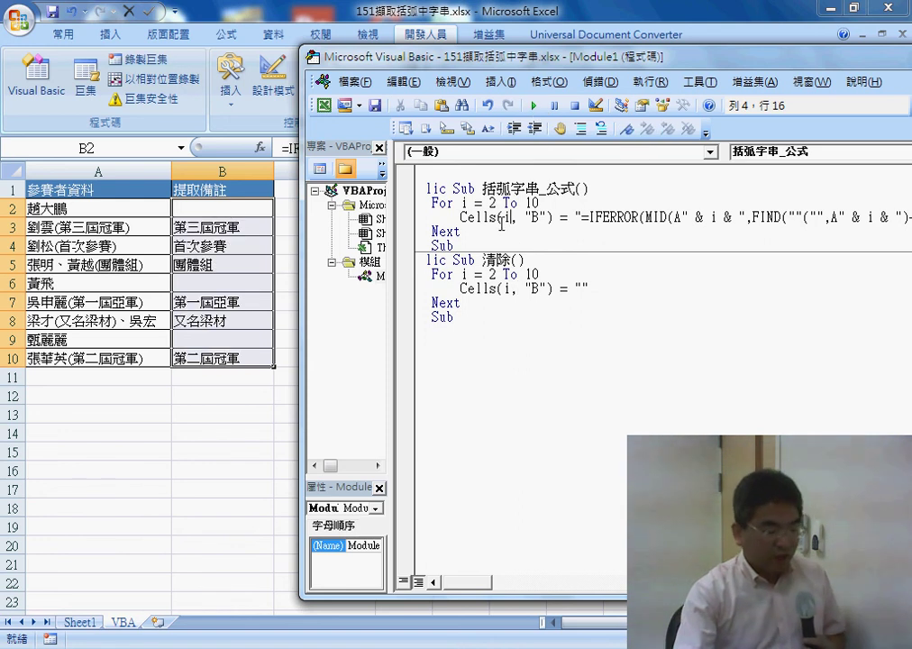
{"action": "left_click", "coordinate": [492, 275]}
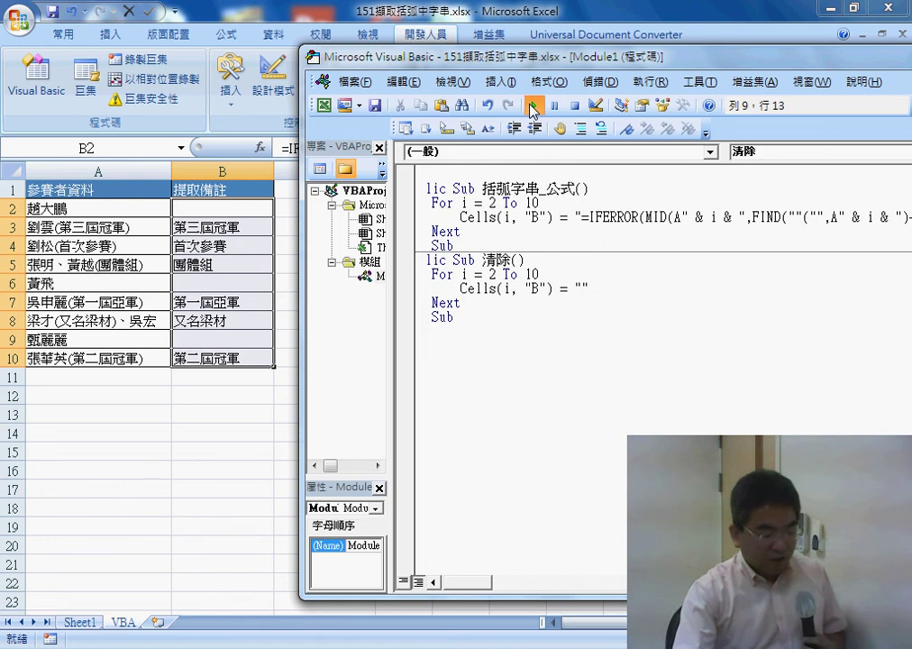
{"action": "left_click", "coordinate": [533, 108]}
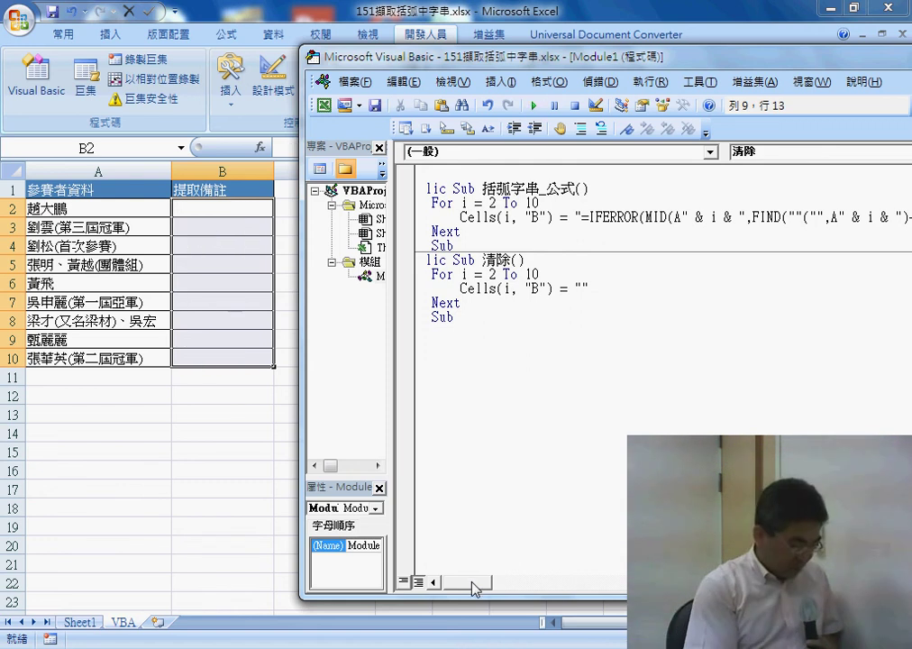
{"action": "left_click_drag", "start_coordinate": [475, 582], "coordinate": [451, 581]}
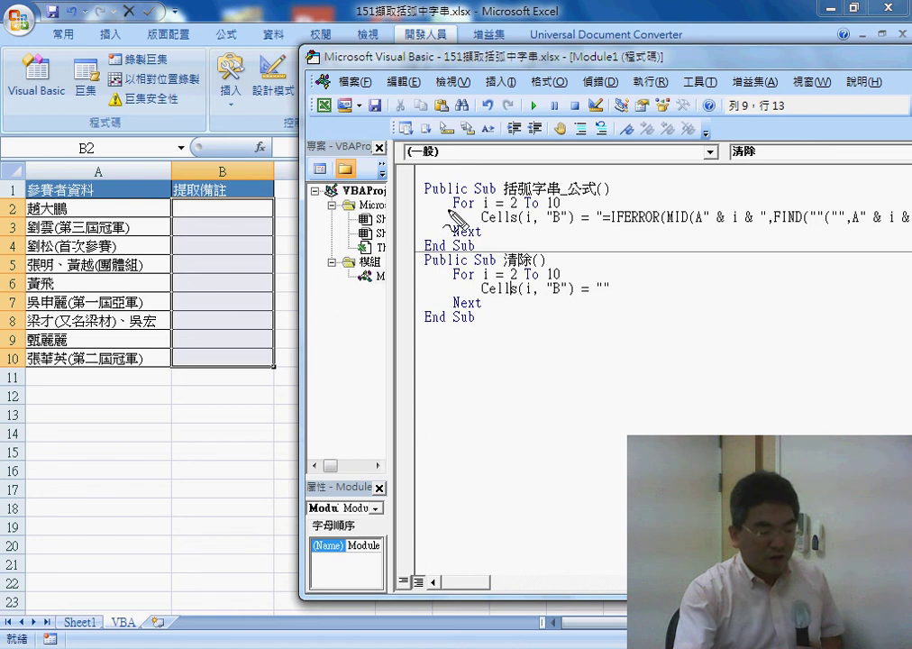
{"action": "left_click_drag", "start_coordinate": [451, 207], "coordinate": [468, 210]}
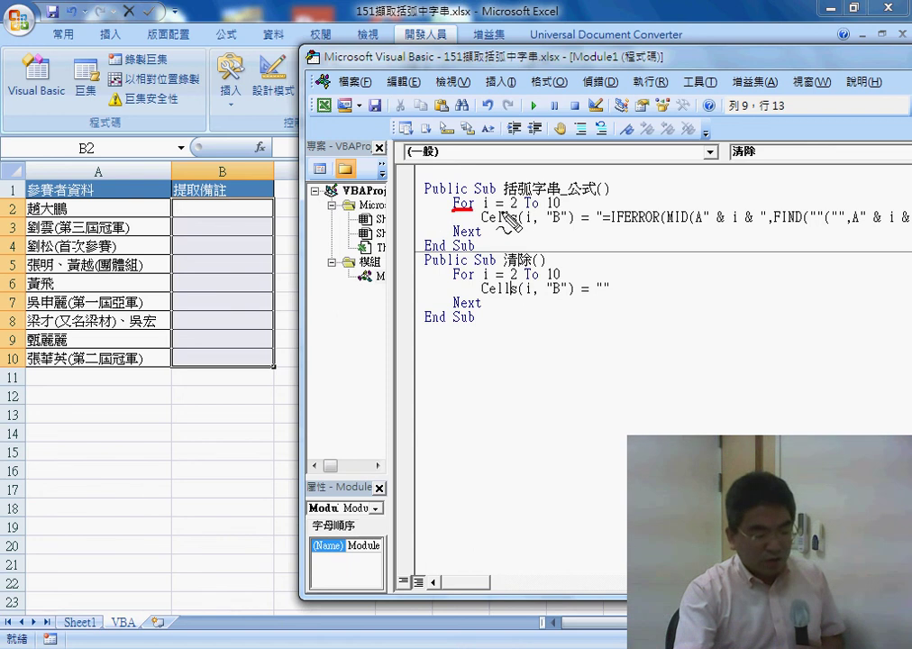
{"action": "left_click_drag", "start_coordinate": [547, 209], "coordinate": [560, 209]}
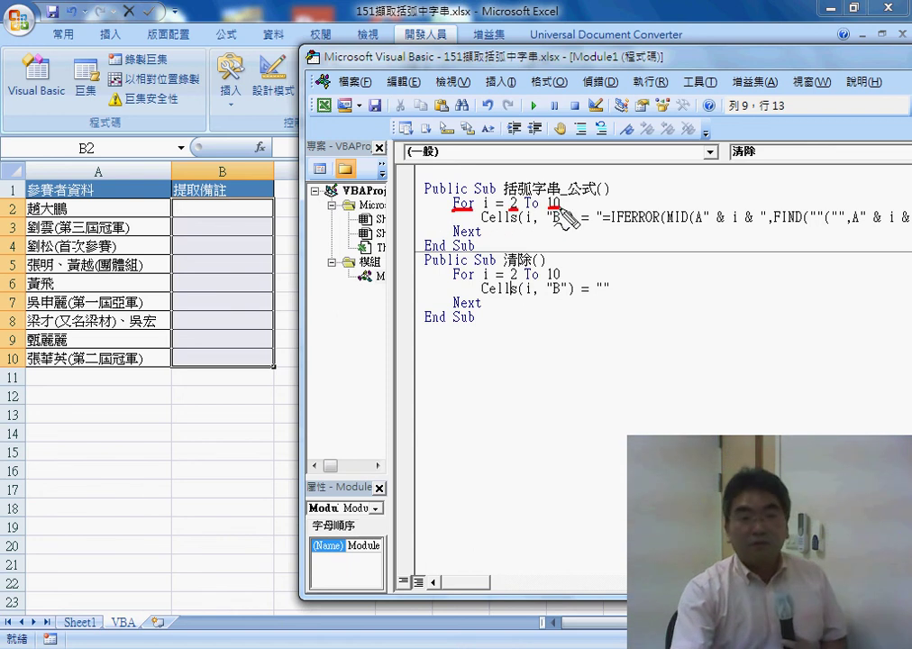
{"action": "mouse_move", "coordinate": [453, 238]}
{"action": "left_mouse_down"}
{"action": "mouse_move", "coordinate": [480, 239]}
{"action": "mouse_move", "coordinate": [471, 206]}
{"action": "left_mouse_up"}
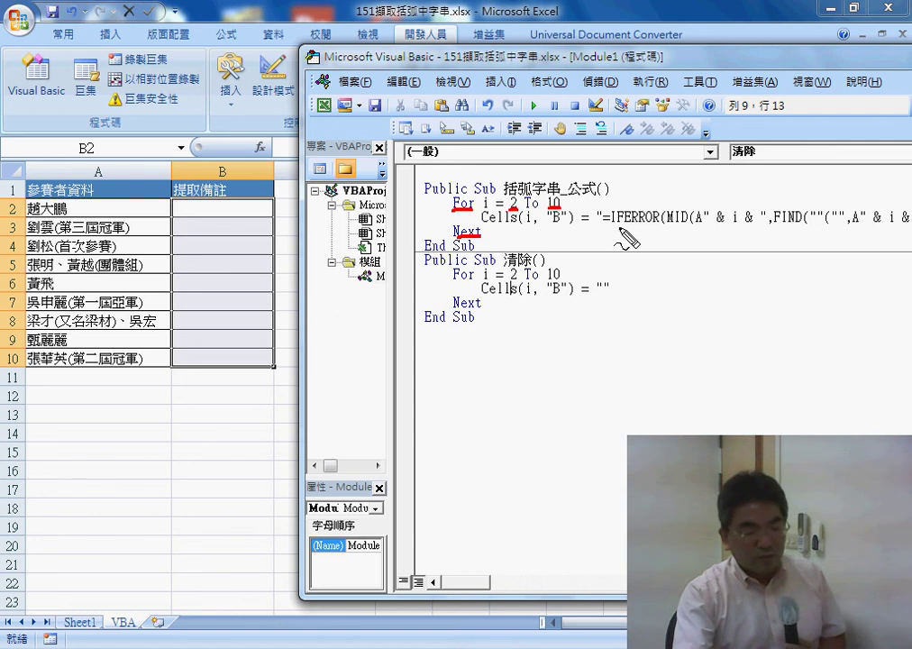
{"action": "left_click_drag", "start_coordinate": [621, 227], "coordinate": [856, 229]}
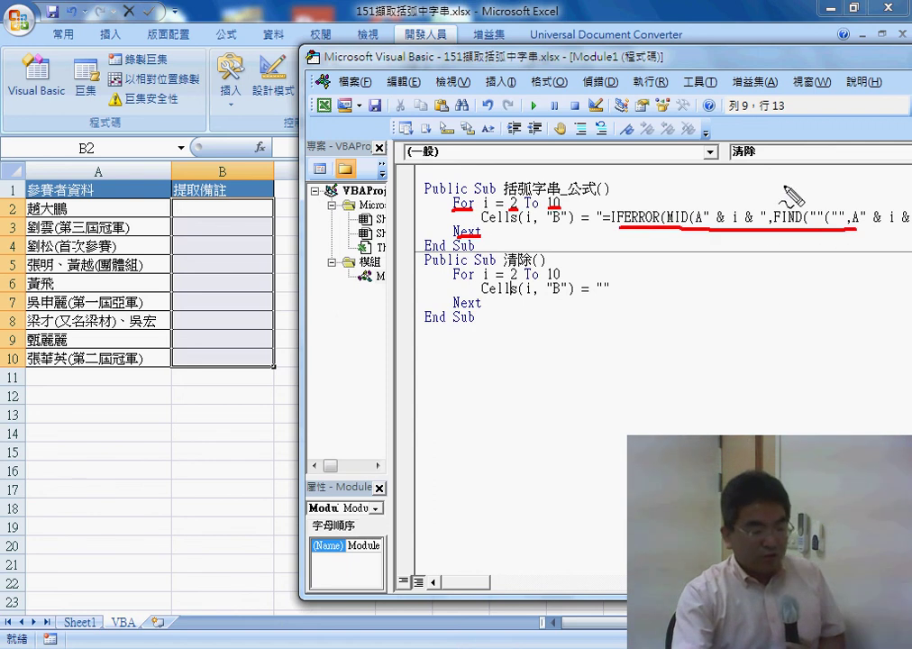
{"action": "mouse_move", "coordinate": [737, 208]}
{"action": "left_mouse_down"}
{"action": "mouse_move", "coordinate": [676, 167]}
{"action": "mouse_move", "coordinate": [565, 219]}
{"action": "left_mouse_up"}
{"action": "left_click_drag", "start_coordinate": [581, 231], "coordinate": [595, 232]}
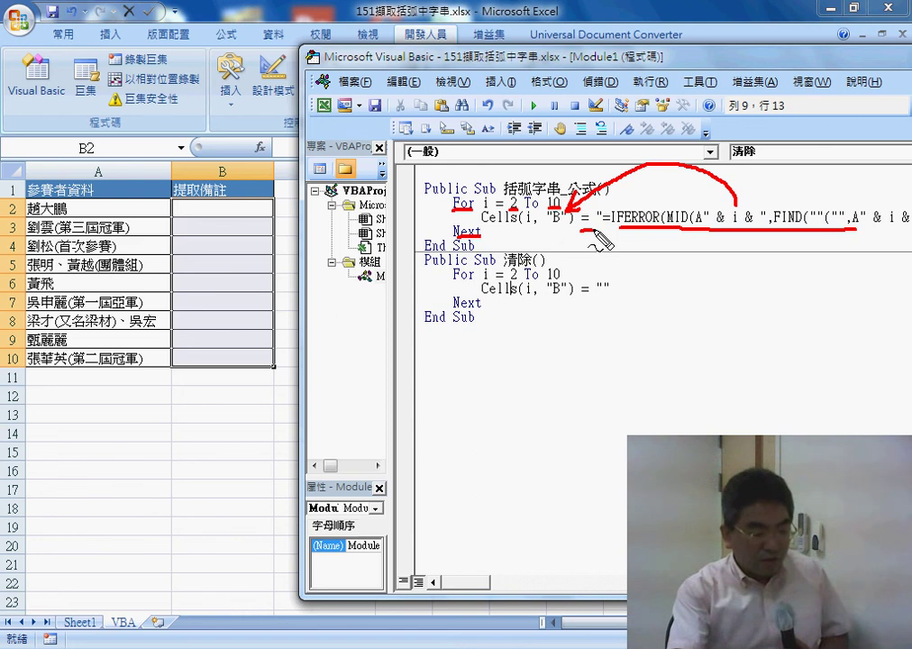
{"action": "left_click_drag", "start_coordinate": [484, 227], "coordinate": [562, 228]}
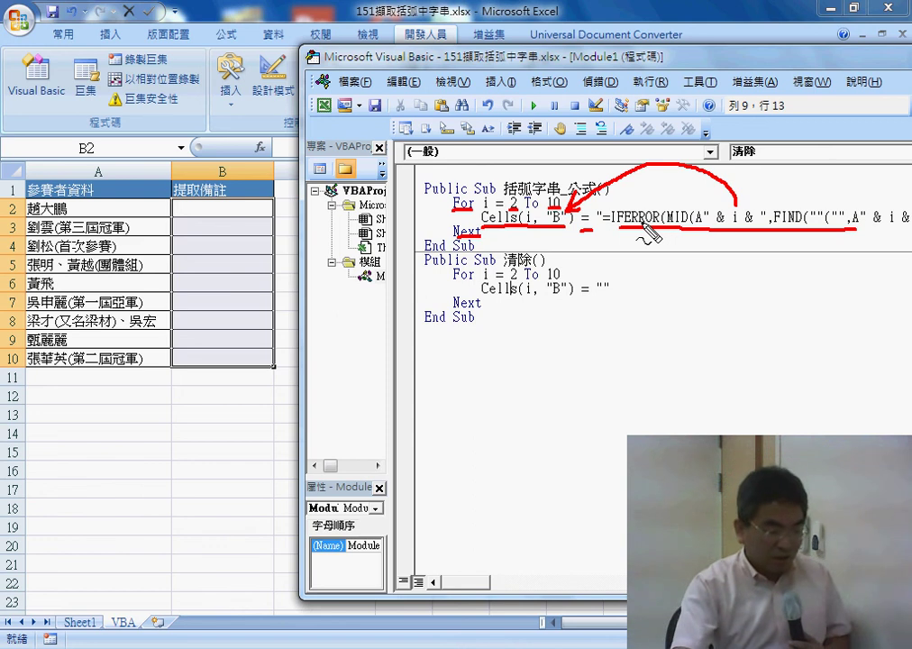
{"action": "key", "text": "Escape"}
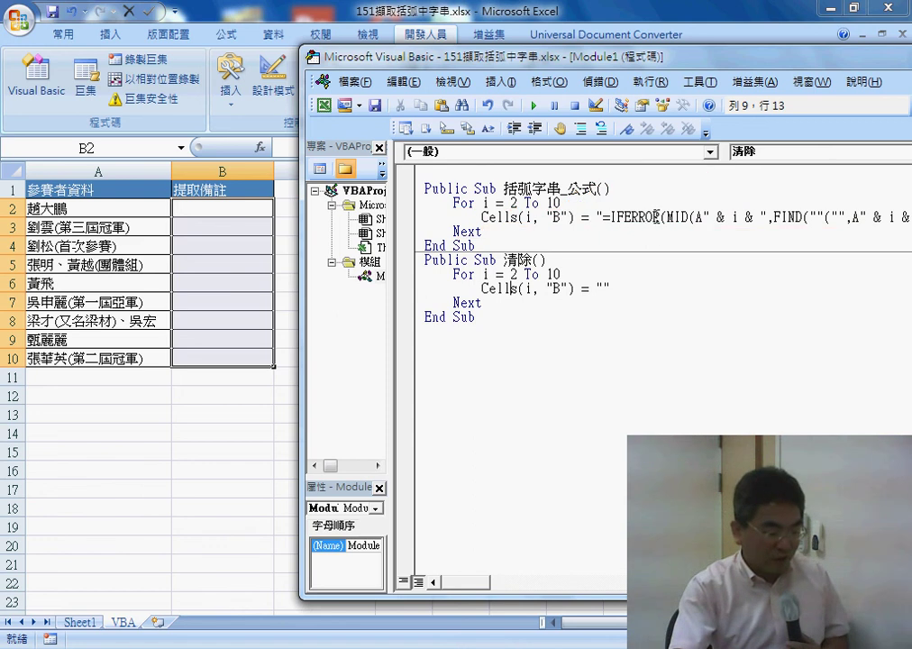
{"action": "left_click", "coordinate": [656, 217]}
{"action": "left_click", "coordinate": [535, 106]}
{"action": "left_click", "coordinate": [510, 288]}
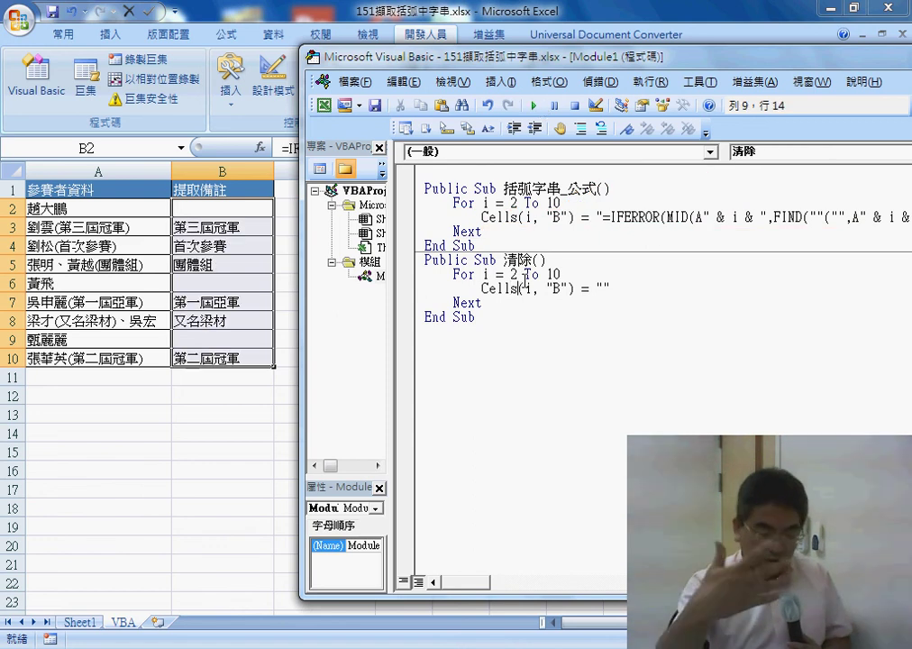
{"action": "left_click", "coordinate": [536, 105]}
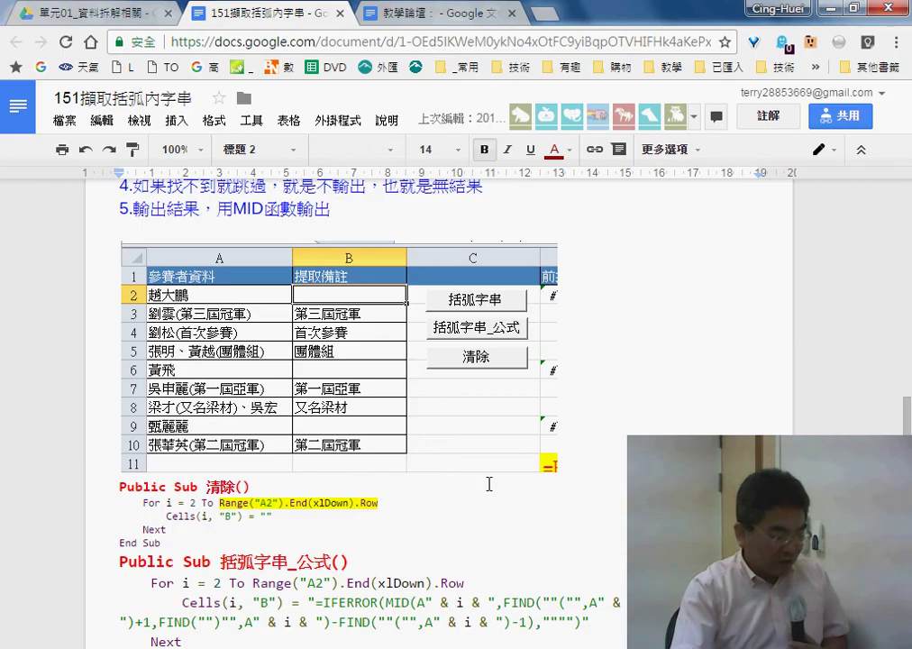
Scroll the notes to the Public Sub code, select both macros, and return to the VBA editor.
{"action": "left_click", "coordinate": [489, 484]}
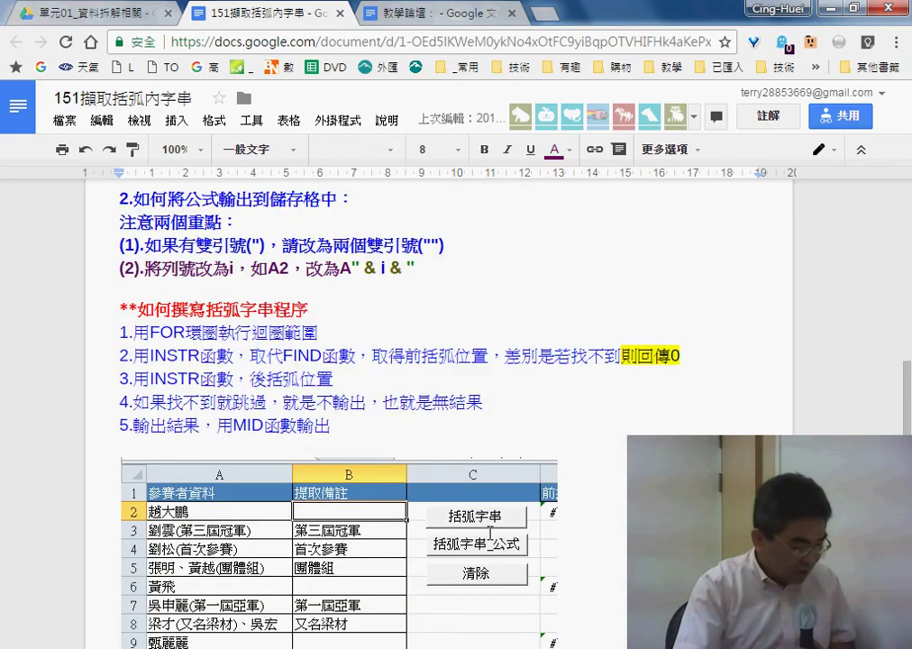
{"action": "scroll", "coordinate": [490, 505], "scroll_direction": "up", "scroll_amount": 5}
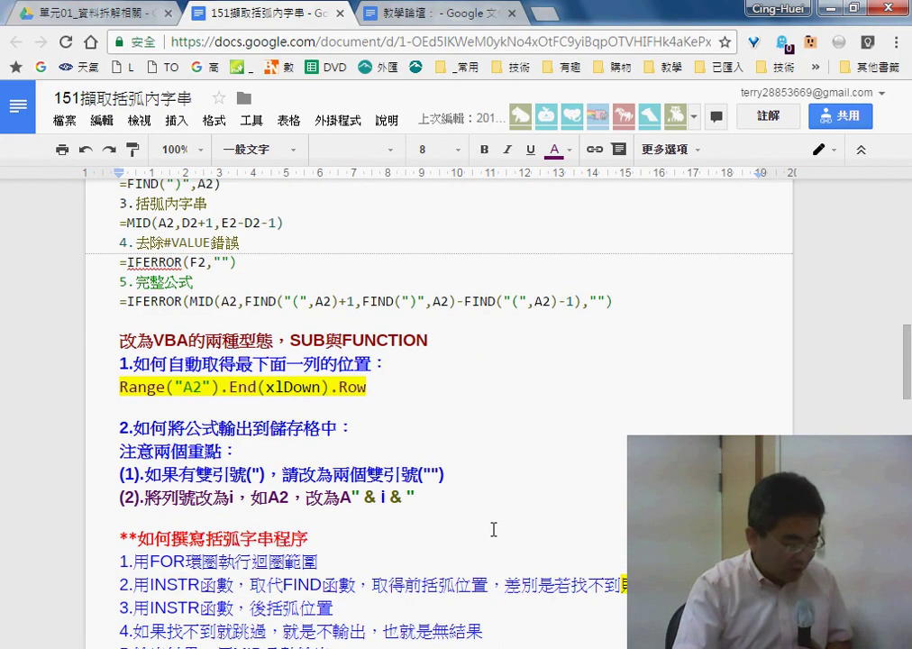
{"action": "scroll", "coordinate": [493, 529], "scroll_direction": "down", "scroll_amount": 3}
{"action": "scroll", "coordinate": [493, 529], "scroll_direction": "down", "scroll_amount": 2}
{"action": "scroll", "coordinate": [493, 529], "scroll_direction": "down", "scroll_amount": 7}
{"action": "scroll", "coordinate": [493, 527], "scroll_direction": "down", "scroll_amount": 2}
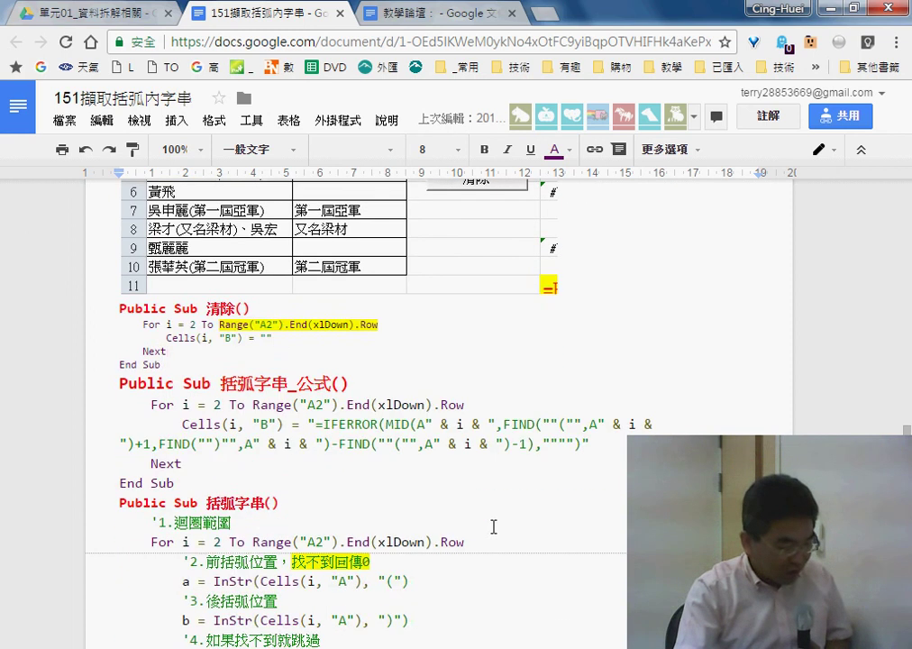
{"action": "scroll", "coordinate": [493, 526], "scroll_direction": "up", "scroll_amount": 3}
{"action": "scroll", "coordinate": [521, 513], "scroll_direction": "up", "scroll_amount": 1}
{"action": "scroll", "coordinate": [514, 438], "scroll_direction": "down", "scroll_amount": 3}
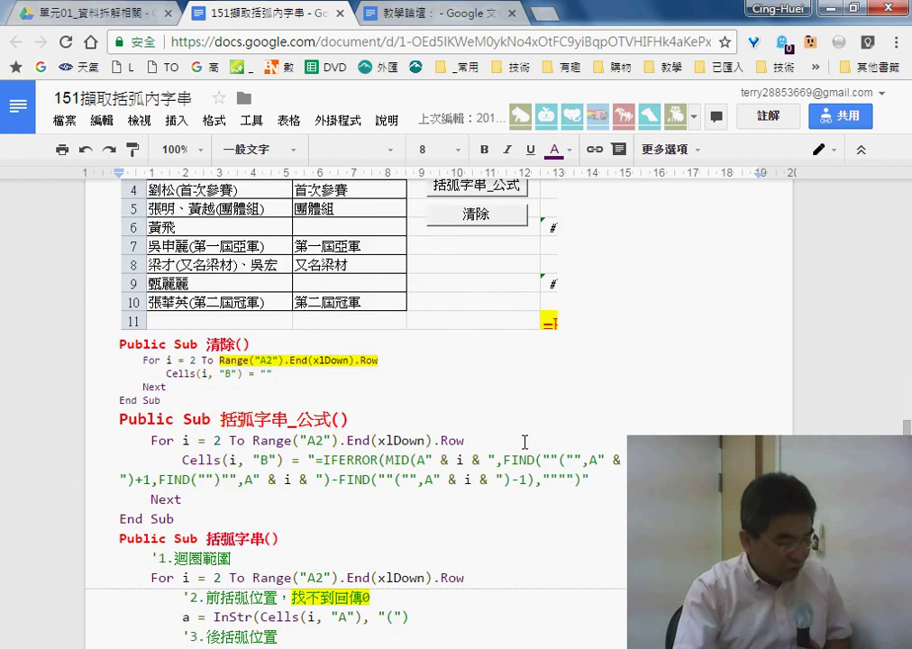
{"action": "scroll", "coordinate": [526, 437], "scroll_direction": "down", "scroll_amount": 1}
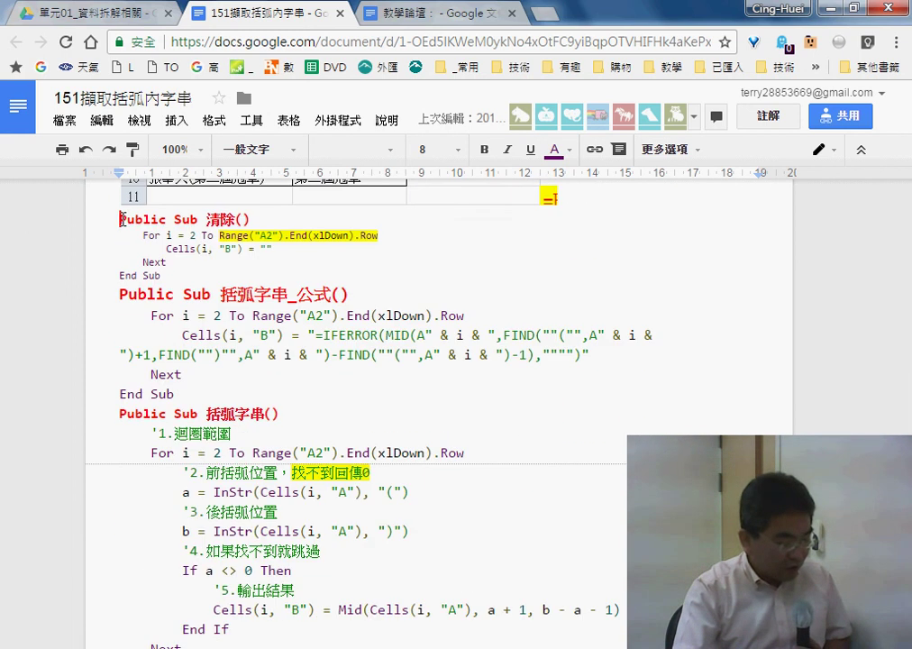
{"action": "mouse_move", "coordinate": [155, 394]}
{"action": "left_mouse_down"}
{"action": "mouse_move", "coordinate": [101, 257]}
{"action": "mouse_move", "coordinate": [103, 212]}
{"action": "left_mouse_up"}
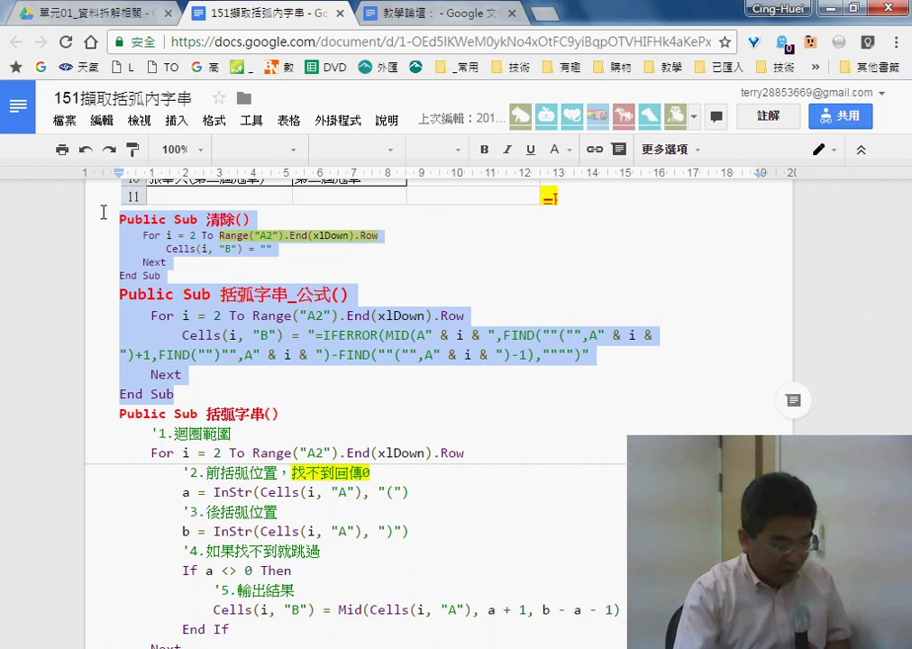
{"action": "key", "text": "alt+Tab"}
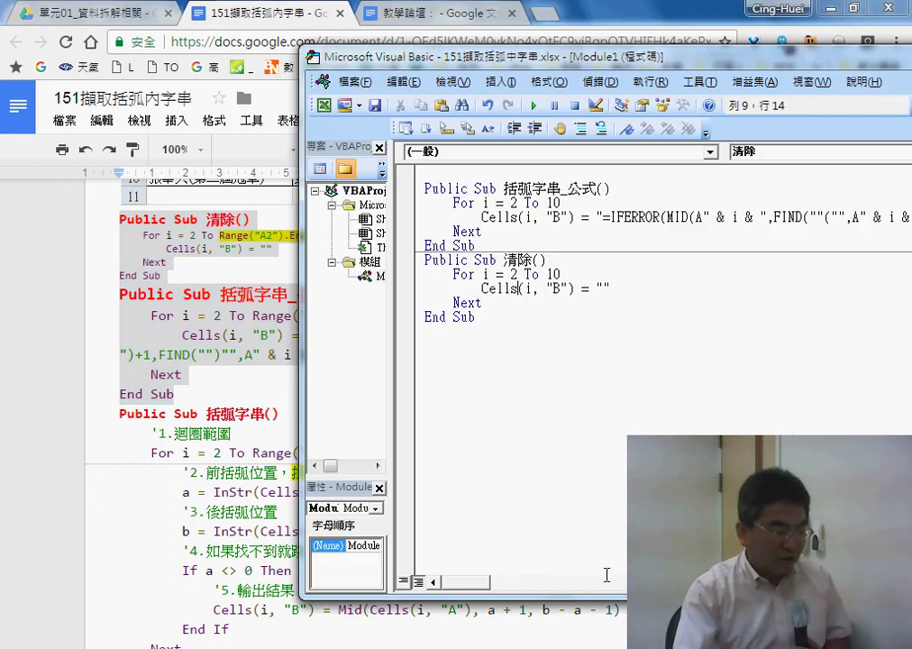
Select all Module1 code from Public Sub 括弧字串_公式() through the final End Sub of 清除.
{"action": "left_click_drag", "start_coordinate": [495, 315], "coordinate": [413, 187]}
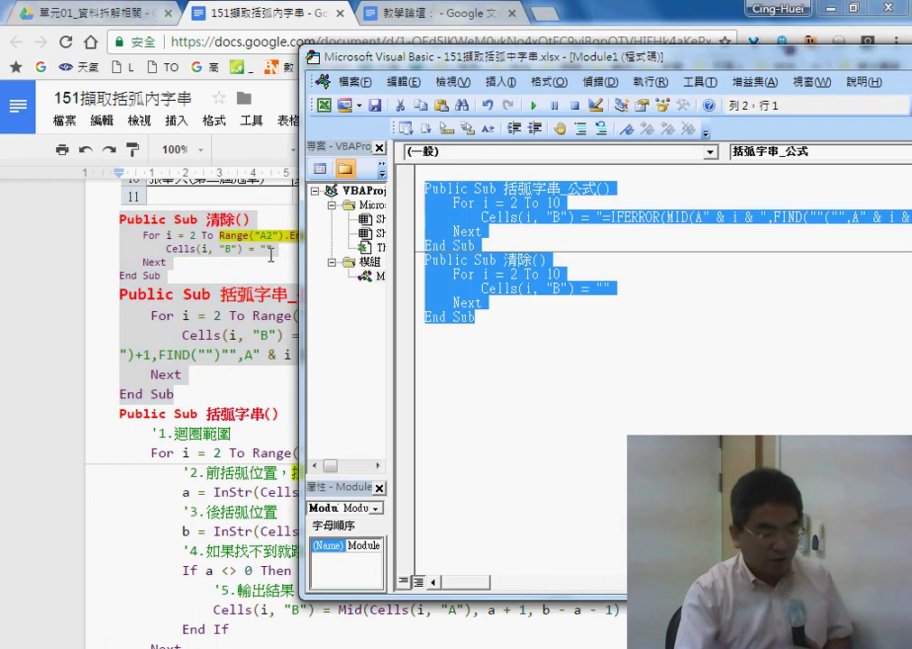